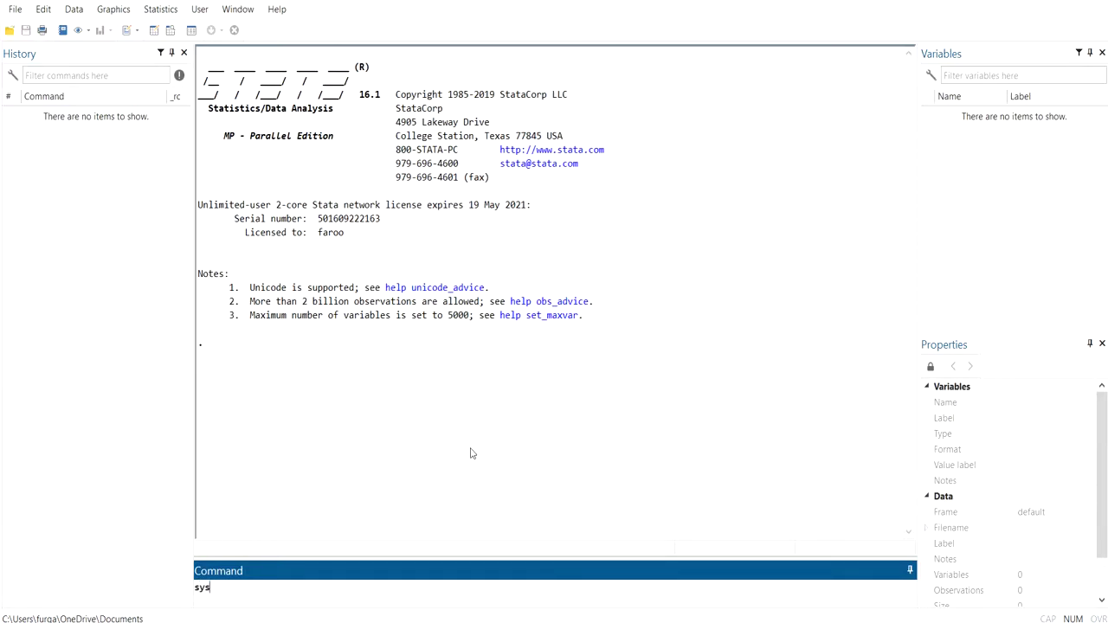
Load the example dataset auto with sysuse and look through its observations in the Data Editor
type("use auto")
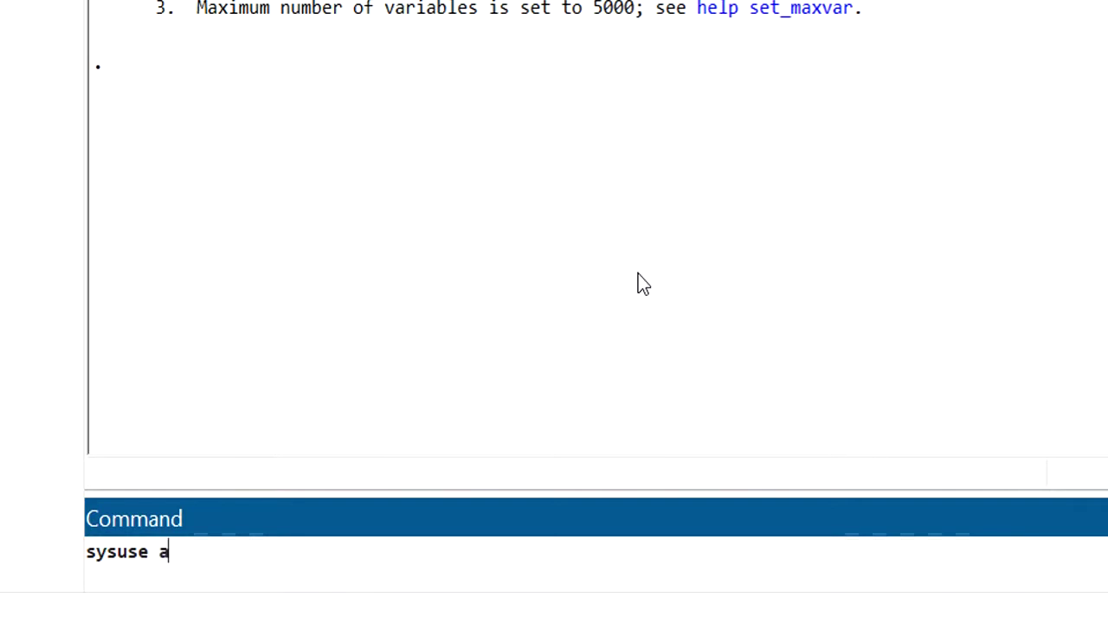
key("Return")
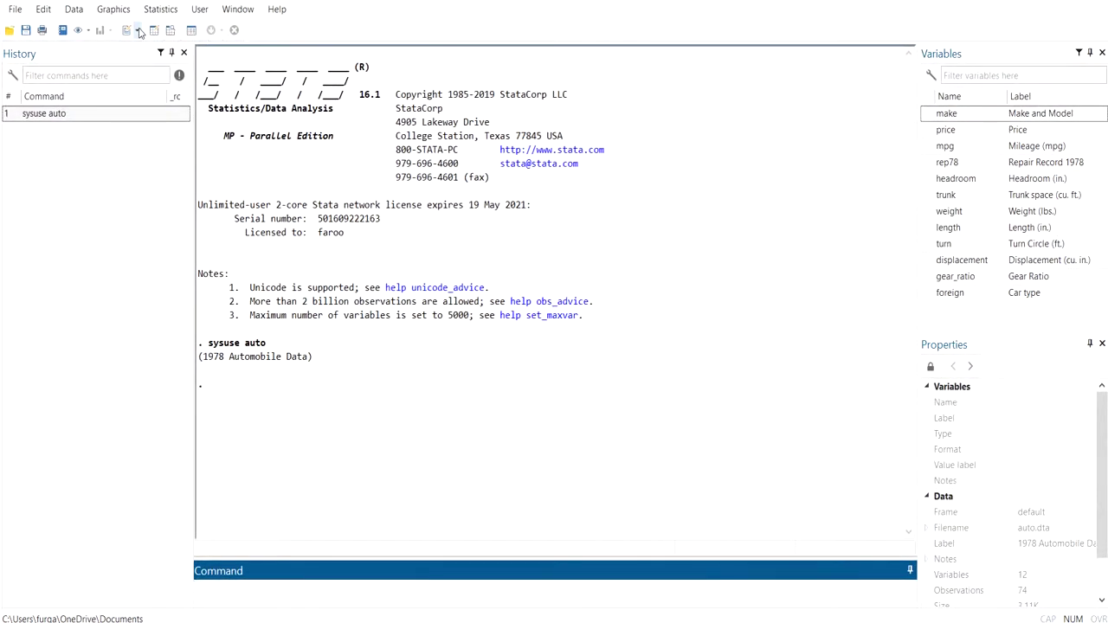
left_click(154, 30)
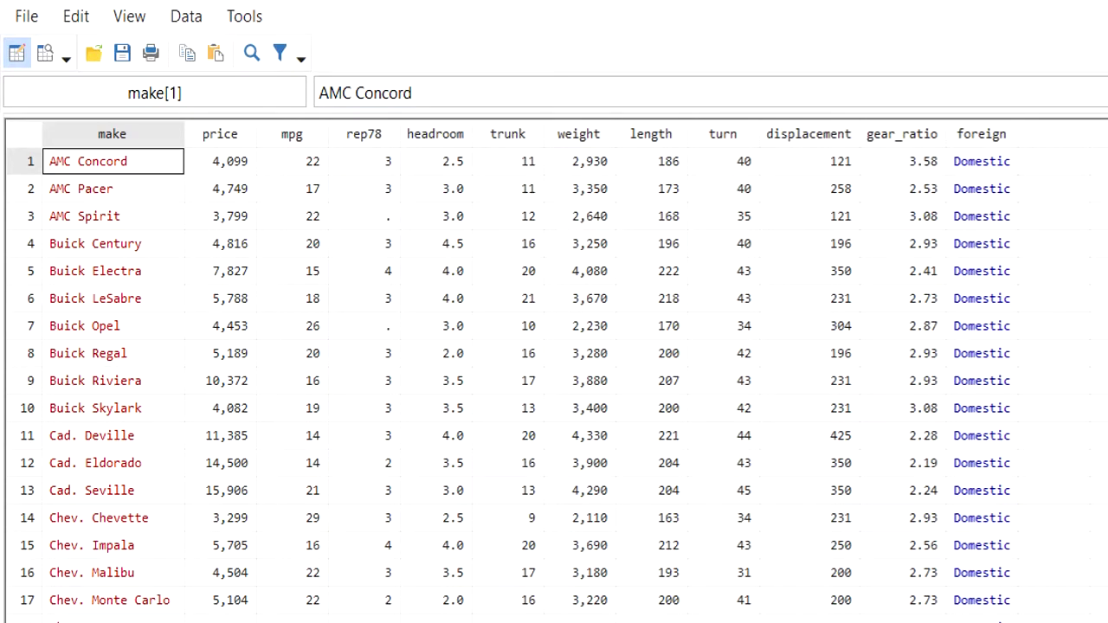
scroll(648, 299, "down", 10)
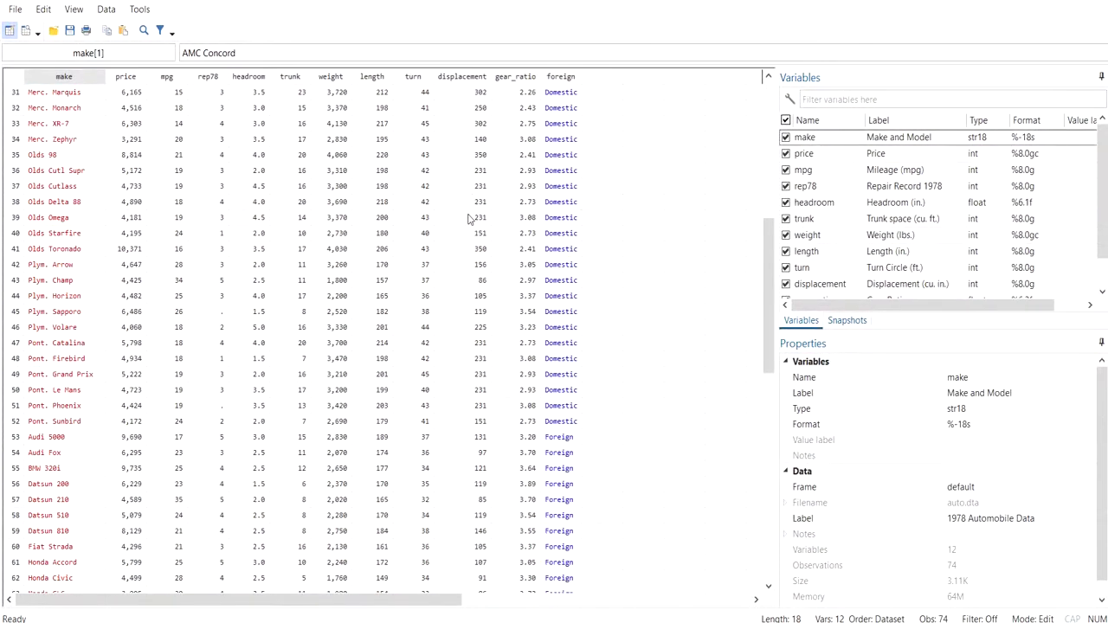
scroll(468, 219, "down", 5)
scroll(472, 218, "up", 11)
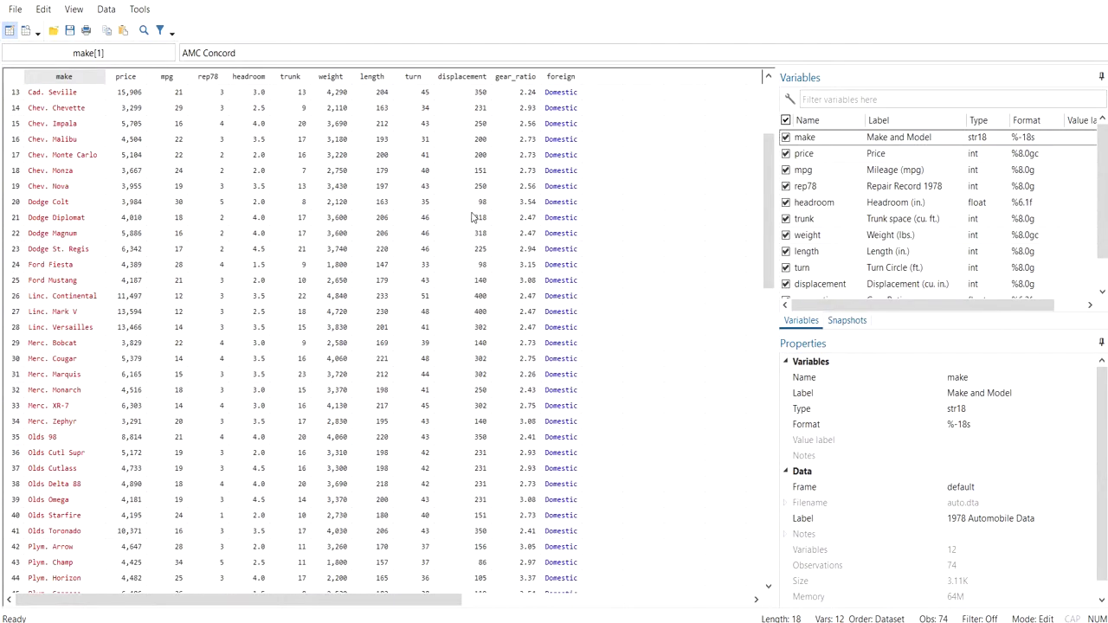
scroll(472, 218, "up", 4)
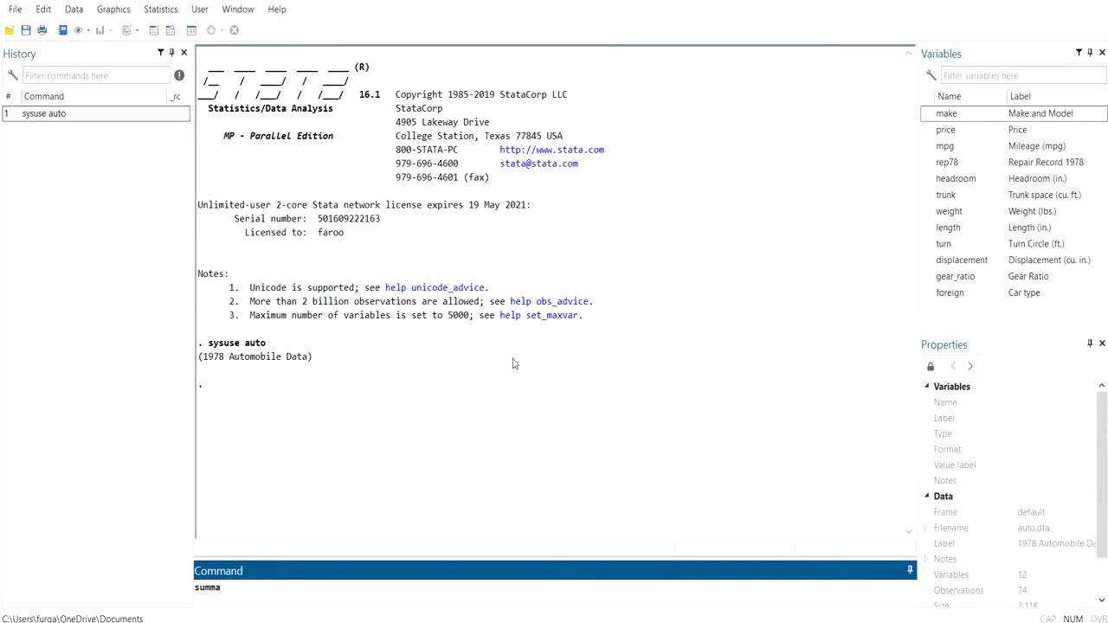
Produce summary statistics for all variables in the dataset with the full summarize command
type("rize")
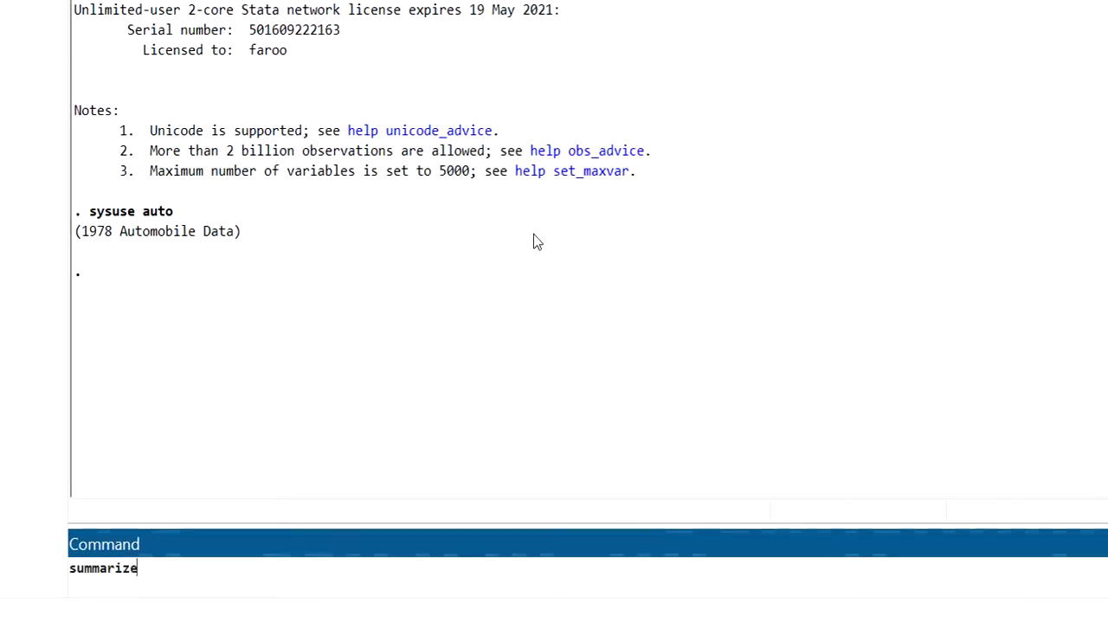
key("Return")
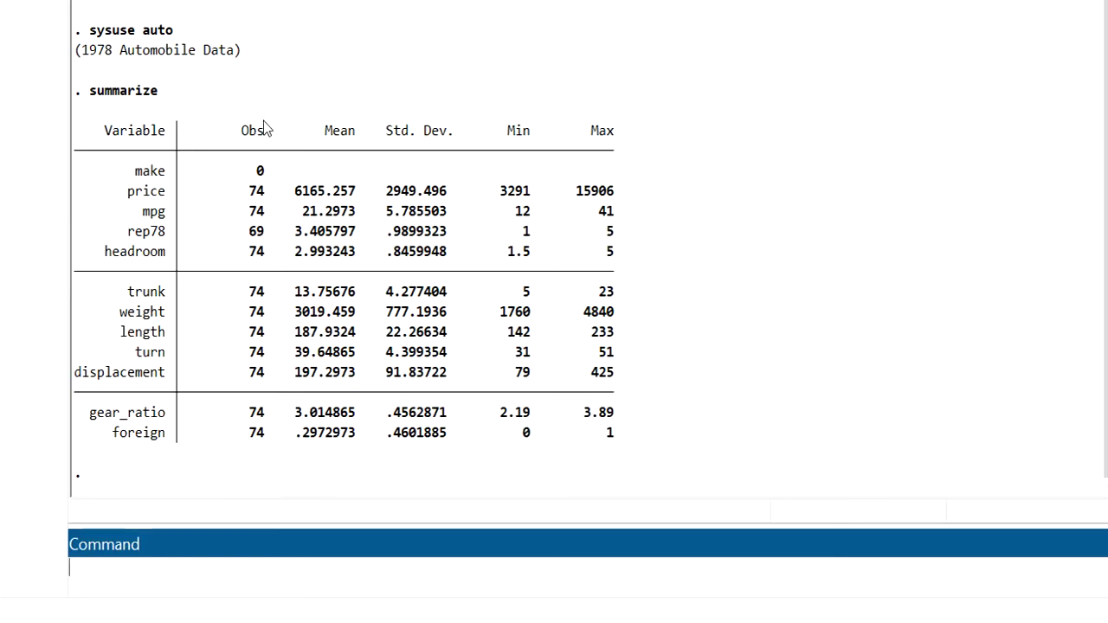
left_click_drag(326, 134, 443, 140)
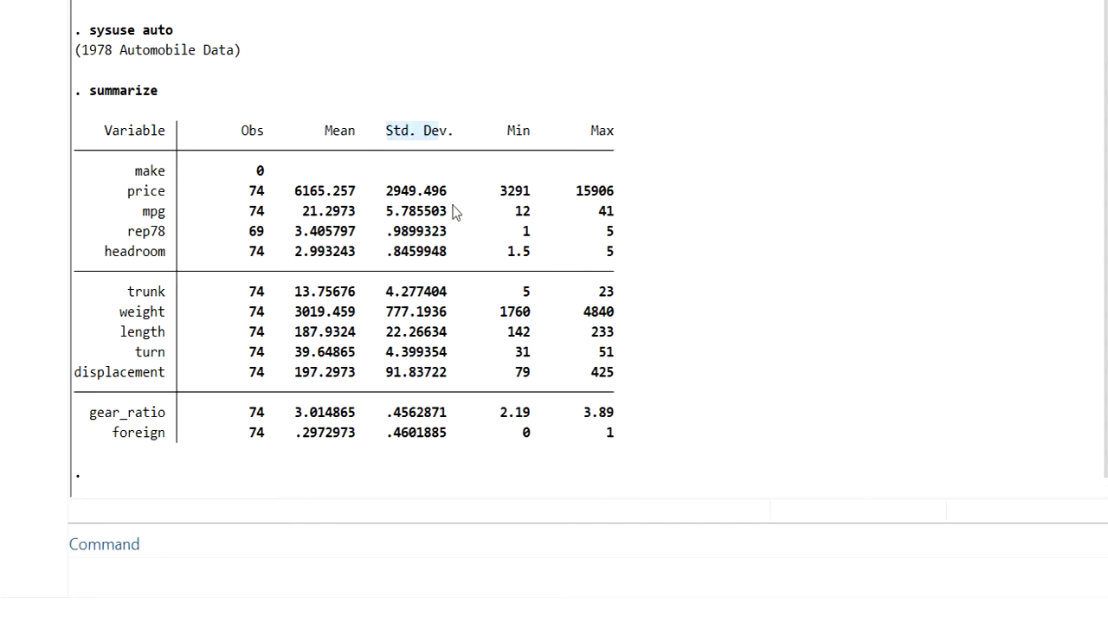
left_click_drag(89, 88, 174, 97)
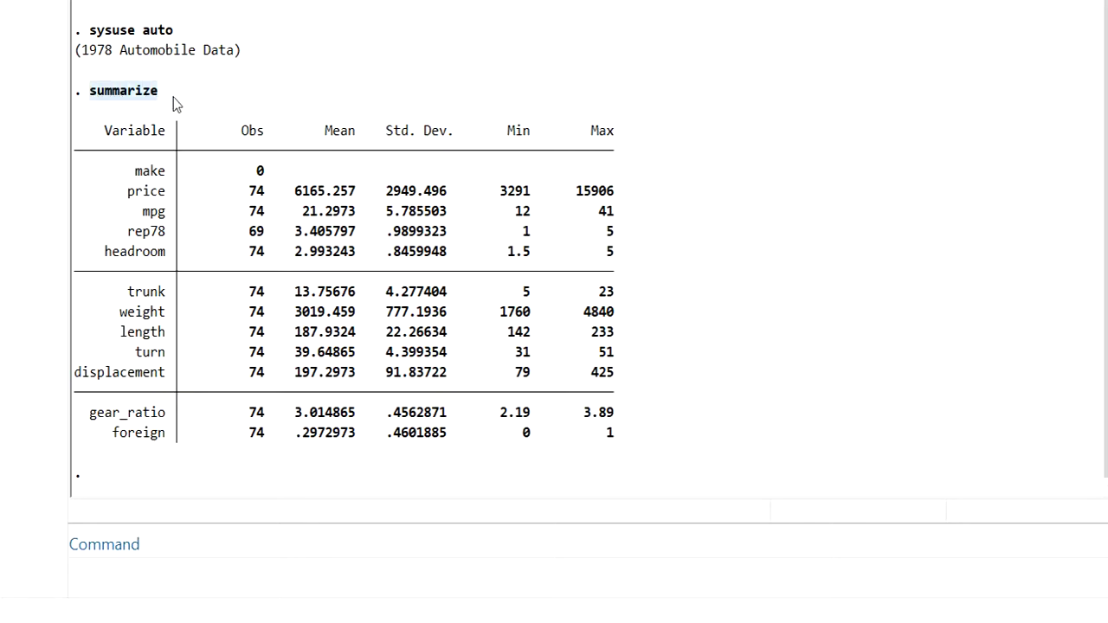
Repeat the summary of all variables using the abbreviated command sum
left_click(187, 571)
type("sum")
key("Return")
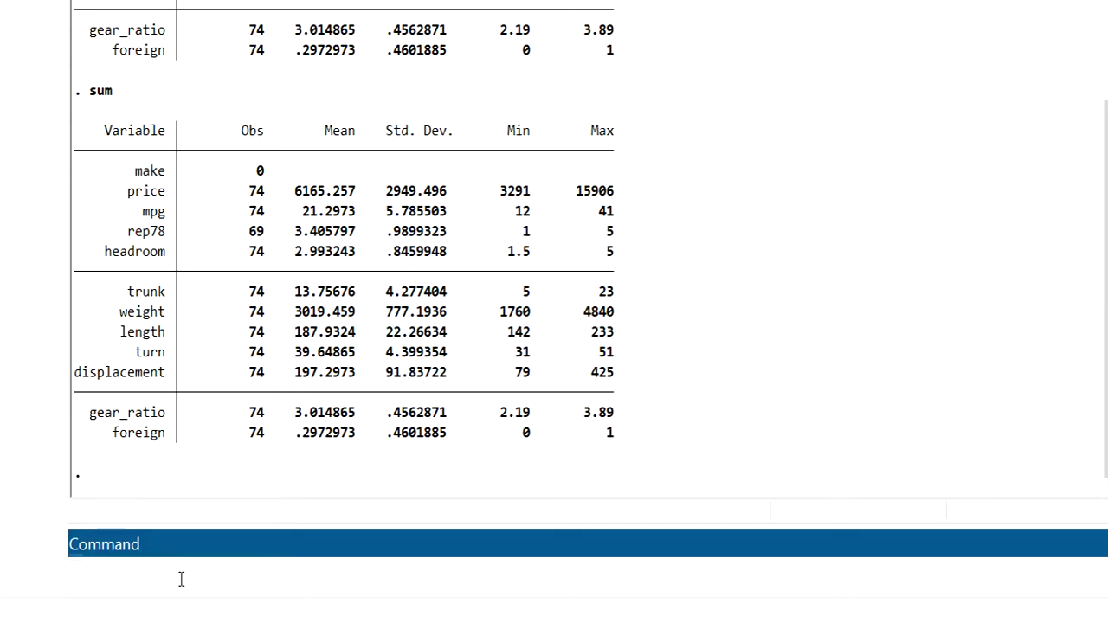
Summarize only the price variable with sum price and review its row of statistics
type("sum price")
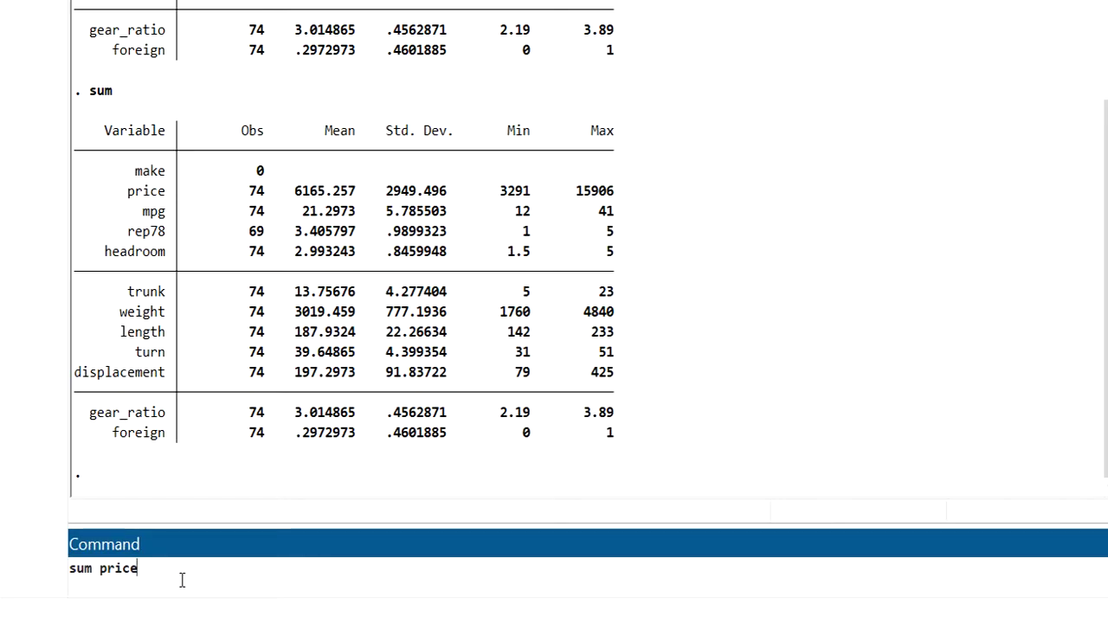
key("Return")
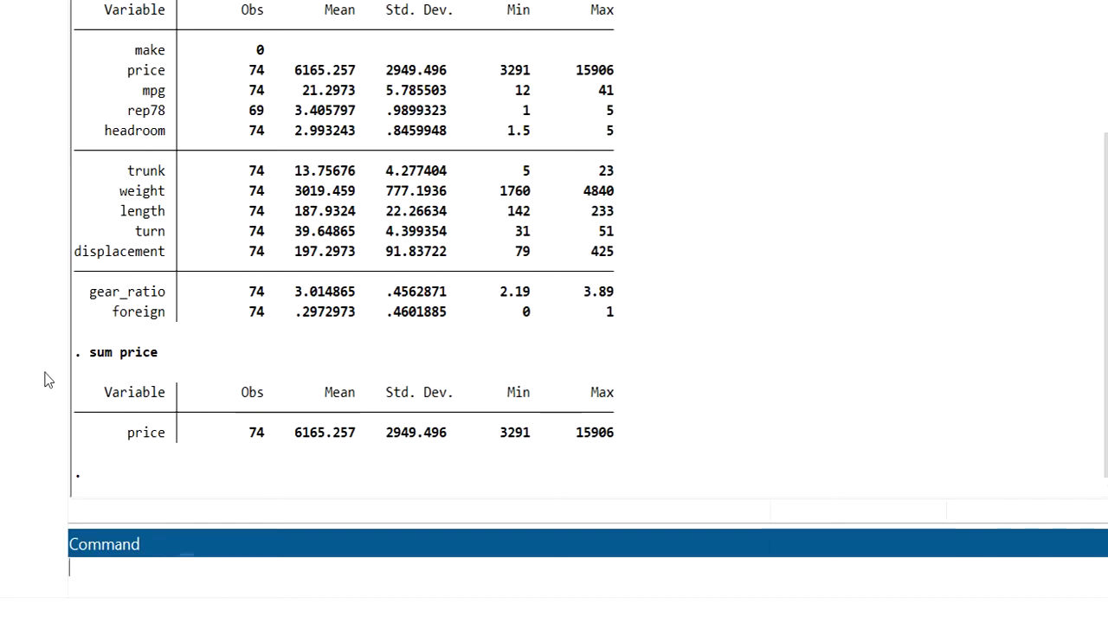
left_click_drag(90, 353, 171, 358)
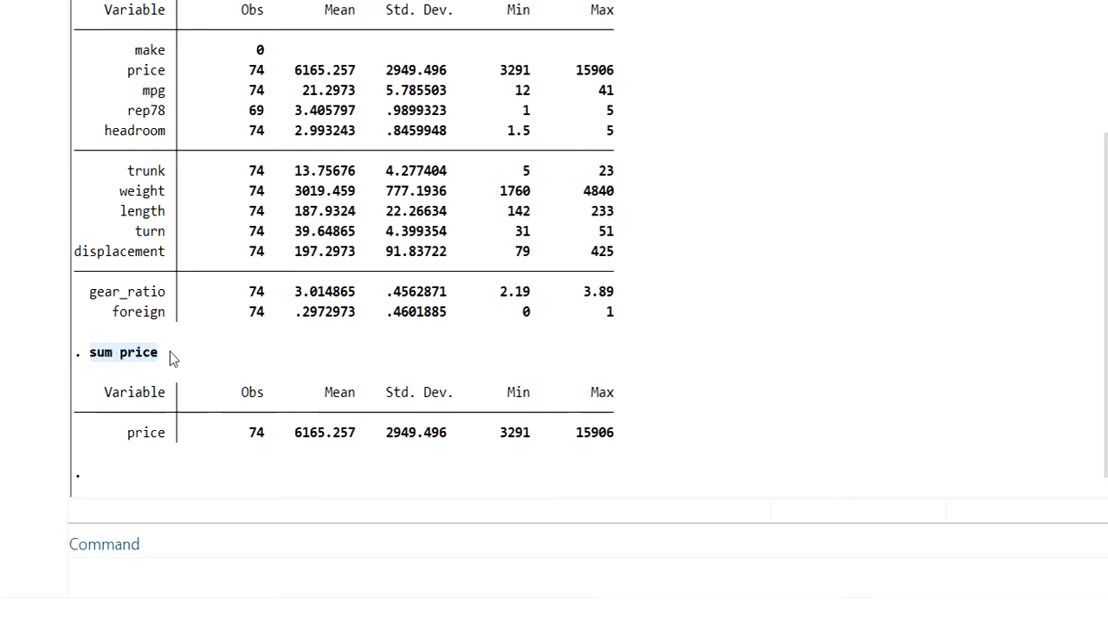
left_click(107, 400)
left_click_drag(107, 400, 576, 456)
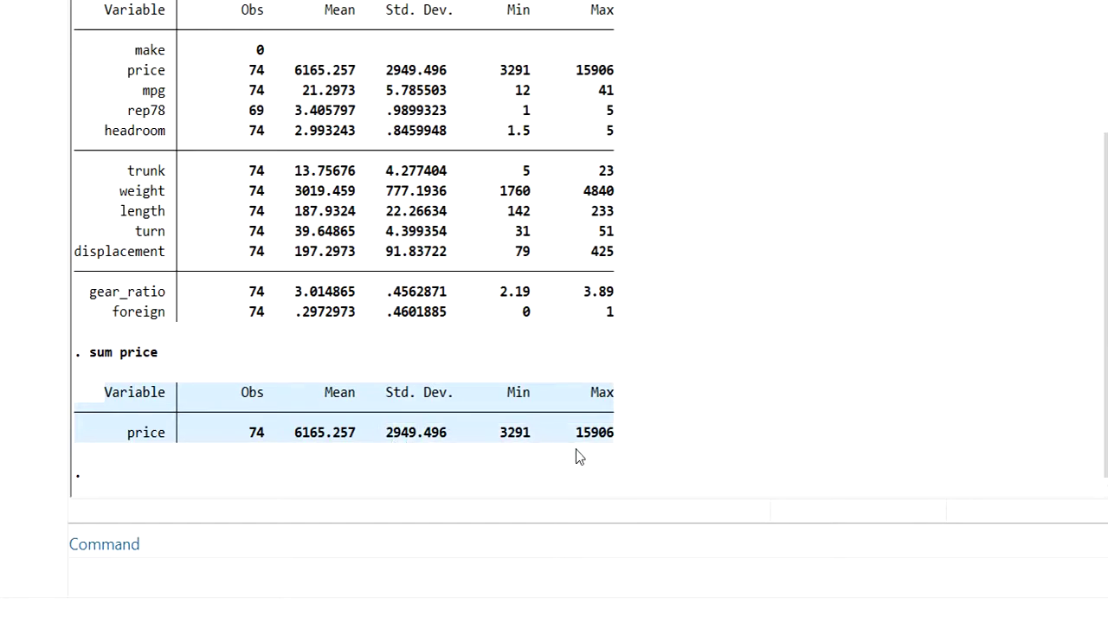
Summarize price with the detail option and review its mean, standard deviation, variance, skewness and kurtosis
left_click(465, 581)
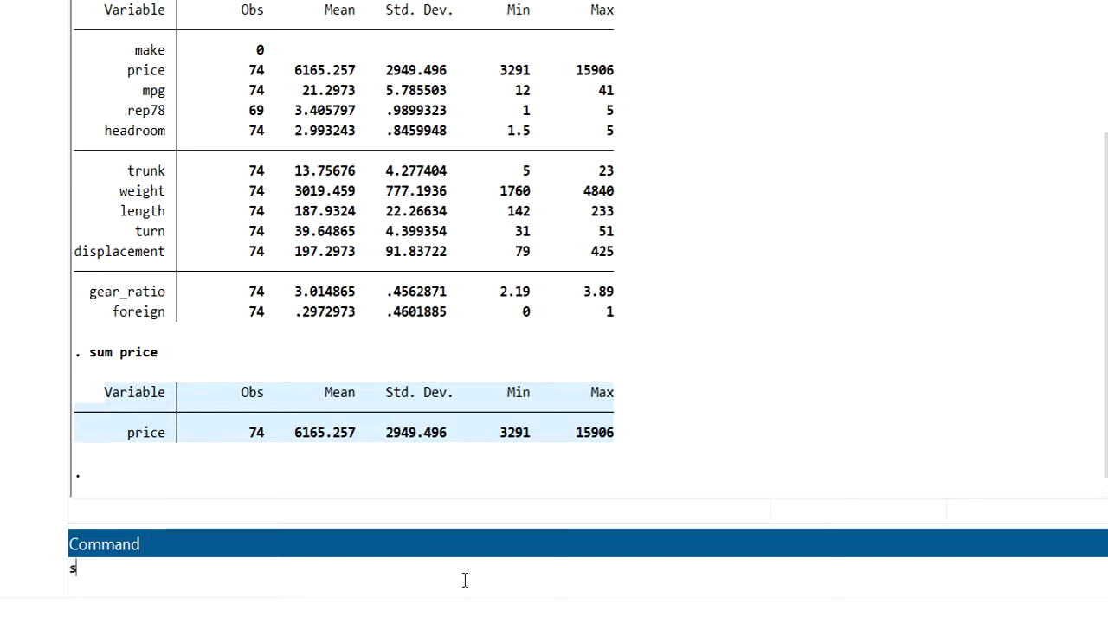
type("sum price, detail")
key("Return")
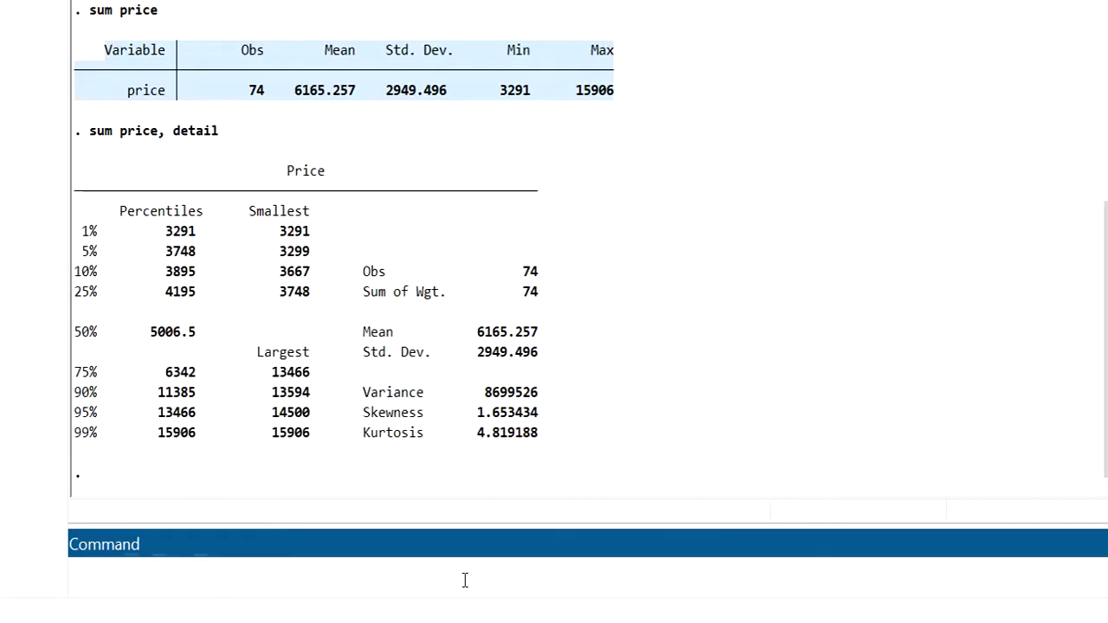
left_click(224, 256)
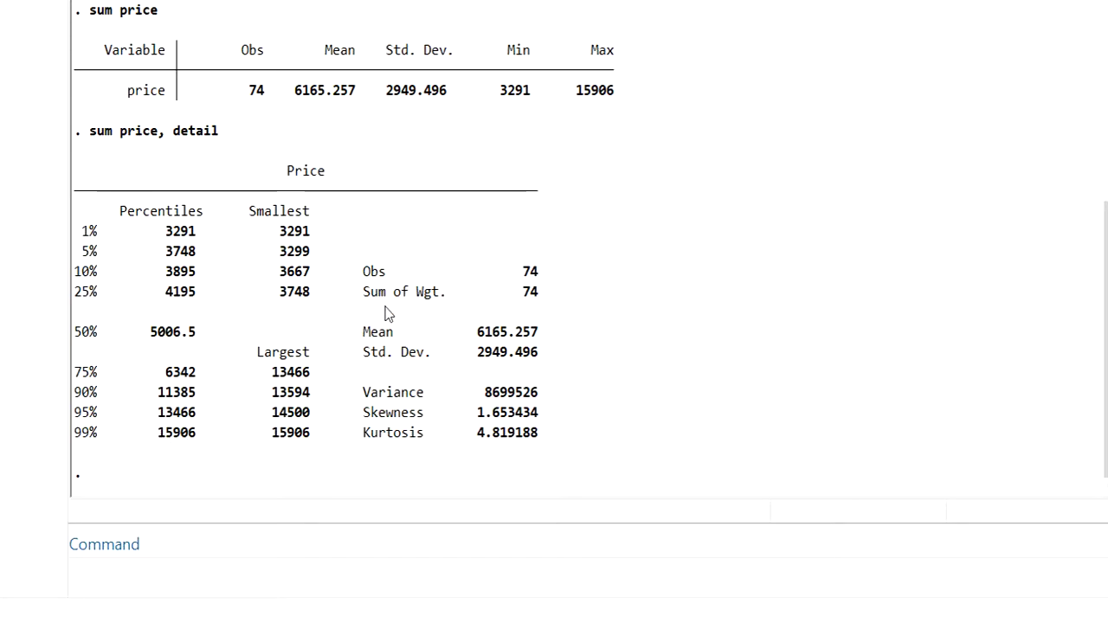
double_click(381, 334)
double_click(407, 352)
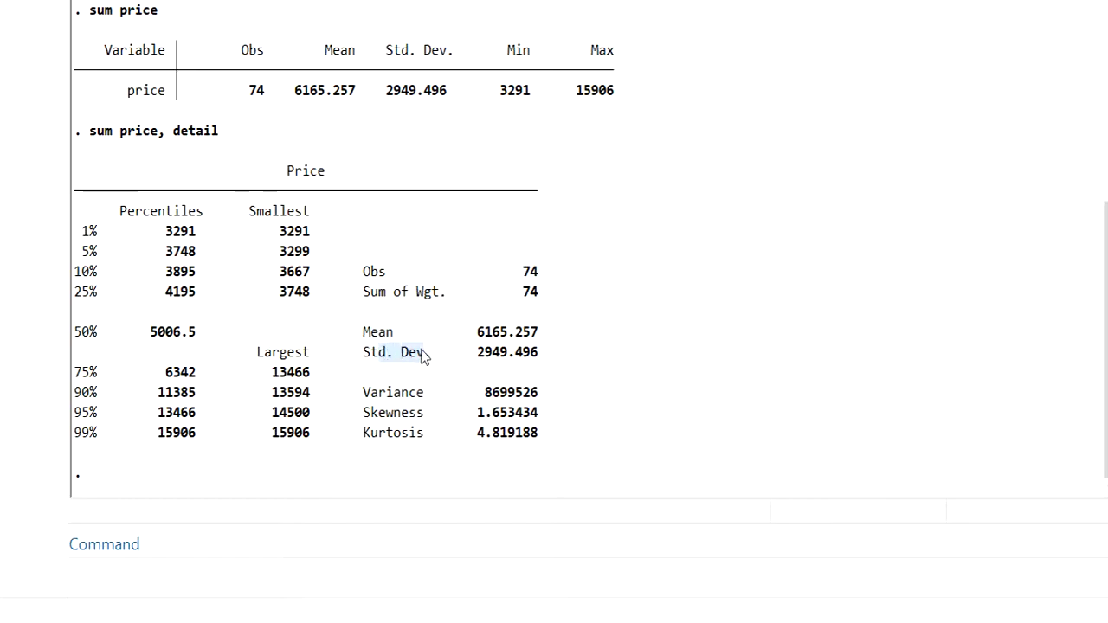
double_click(381, 394)
double_click(388, 414)
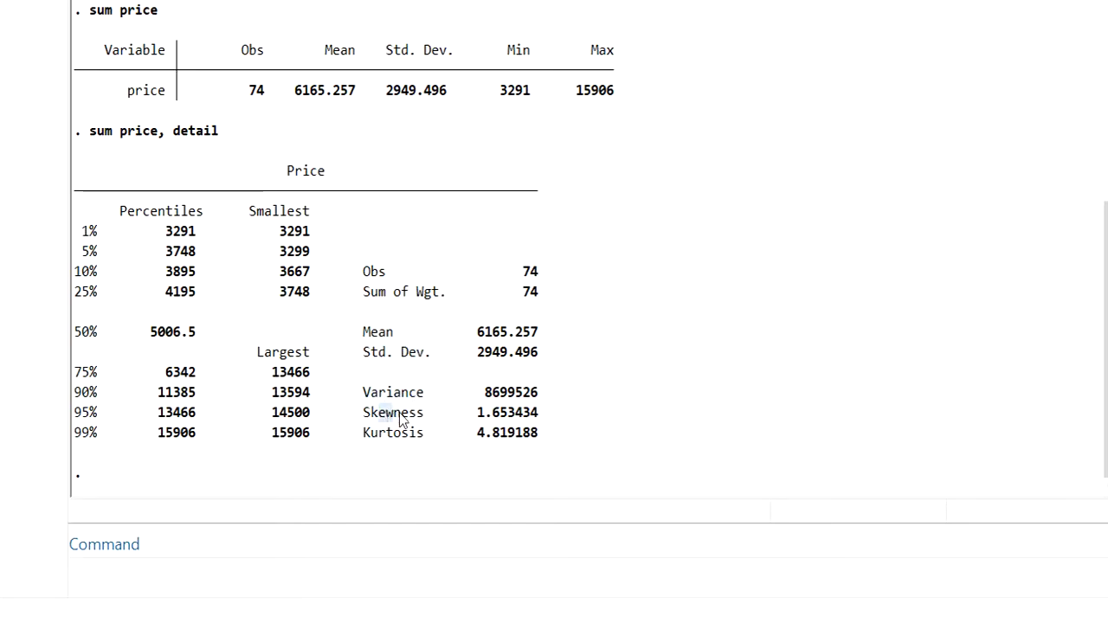
left_click_drag(382, 433, 426, 442)
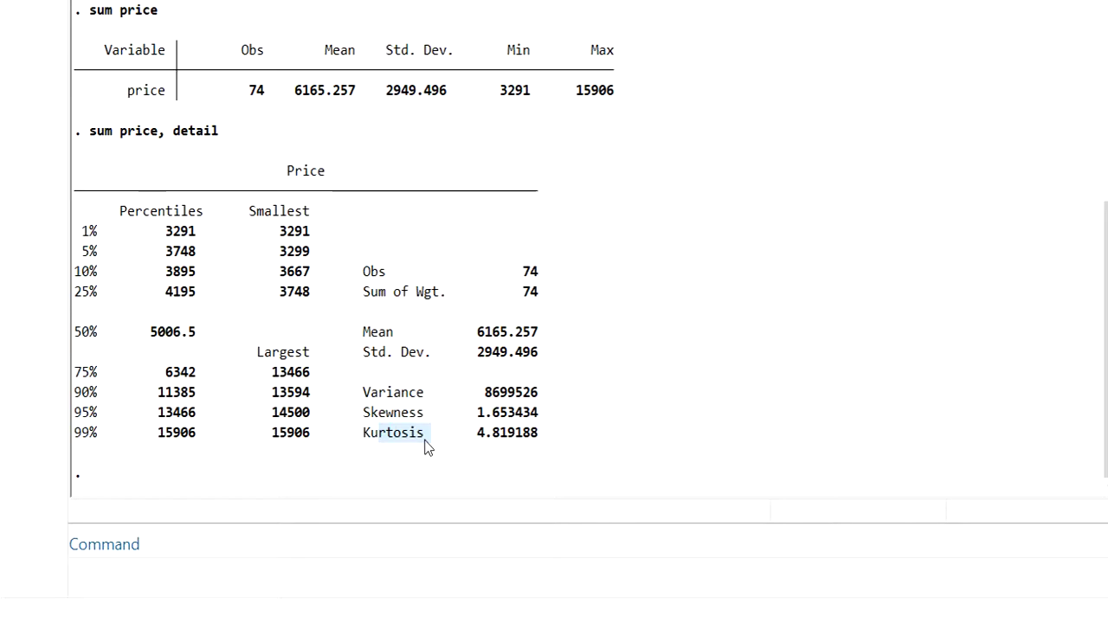
Summarize the foreign variable with the sum command
left_click(401, 563)
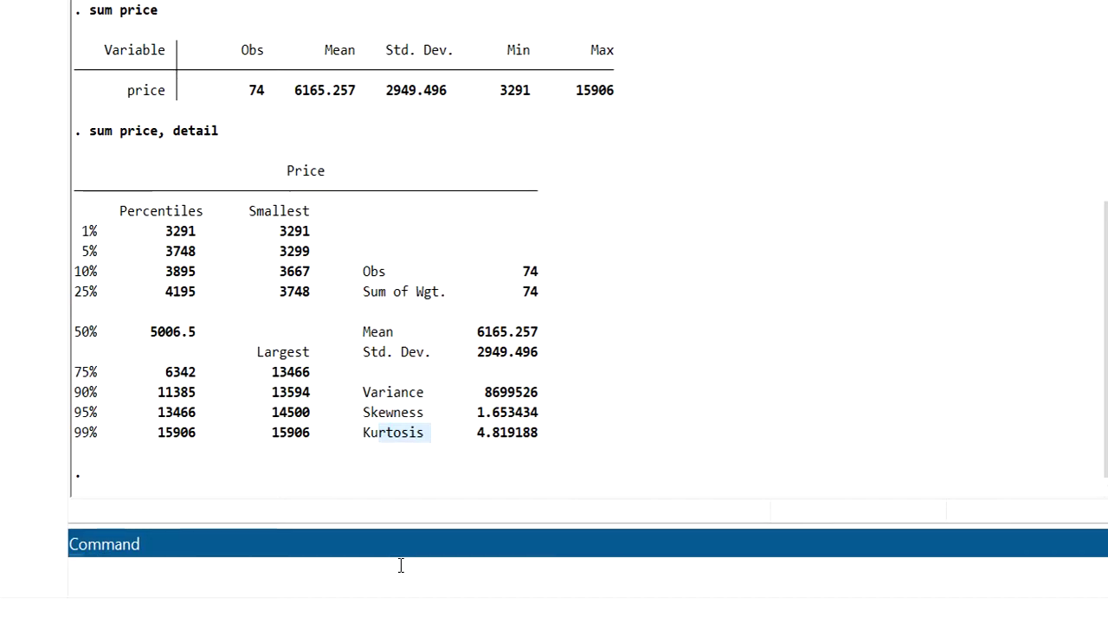
type("sum")
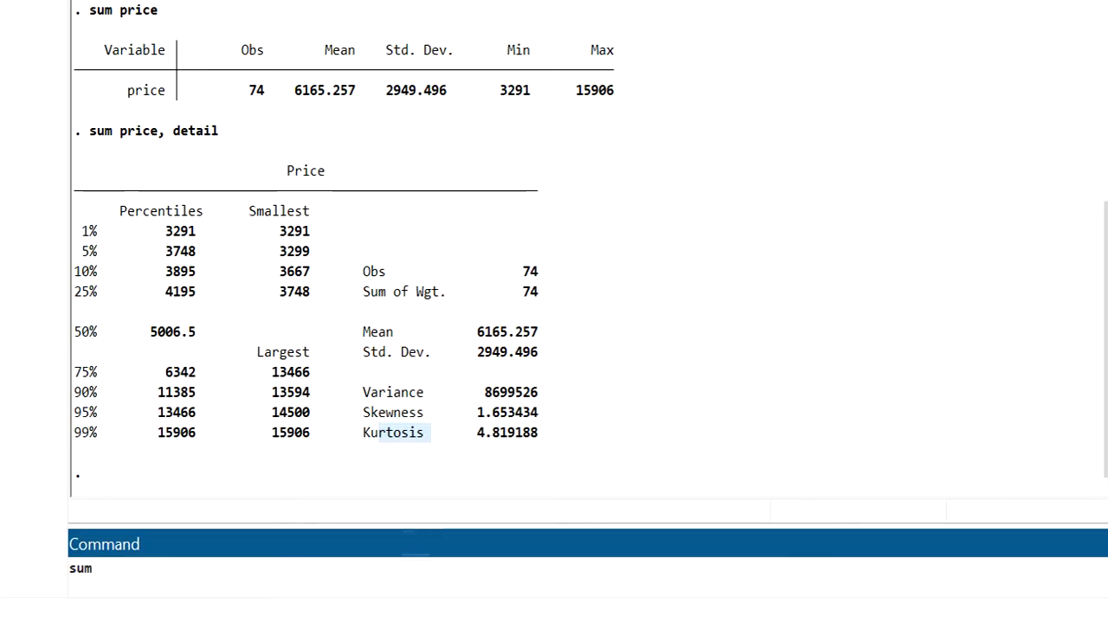
left_click(1104, 335)
key("Return")
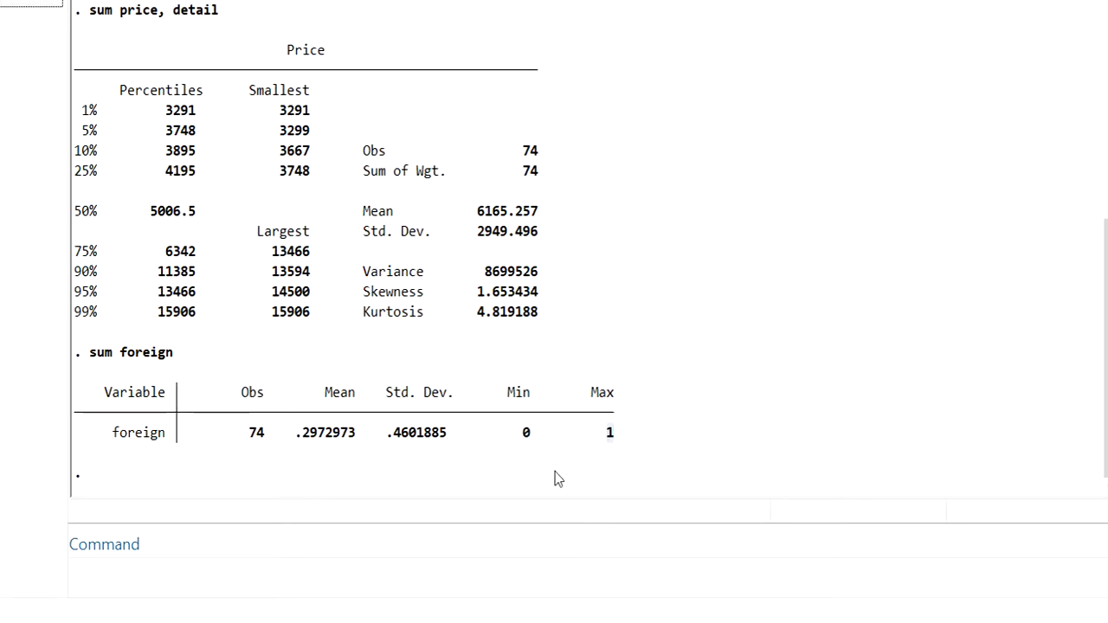
Summarize price separately for each car type with the command by foreign: summ price
left_click(507, 580)
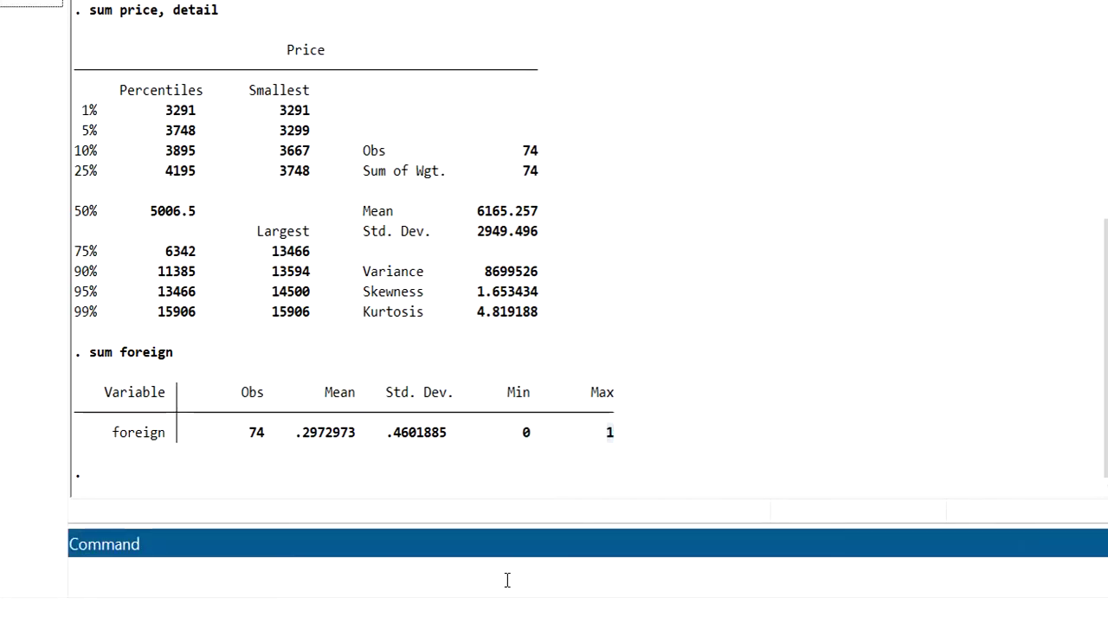
type("b")
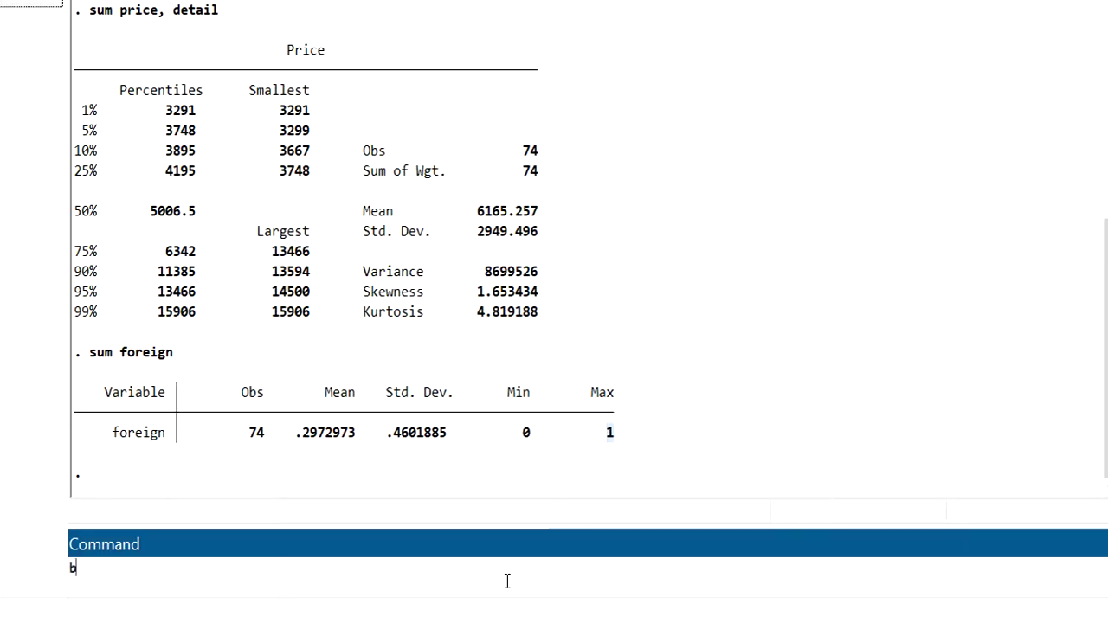
type("y foreign: ")
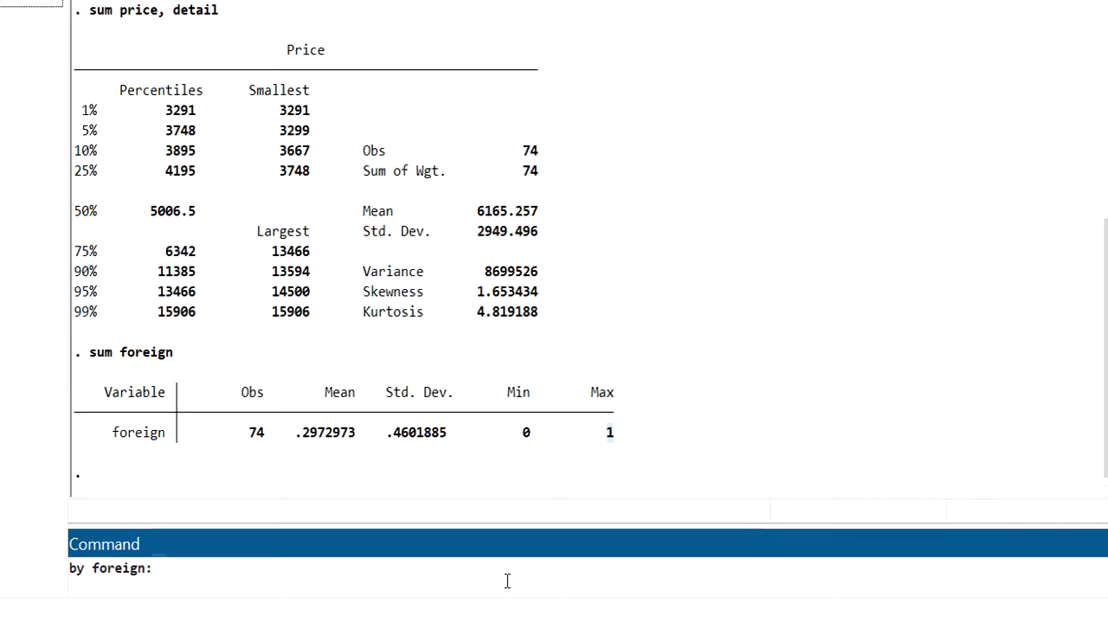
type("summ price")
key("Return")
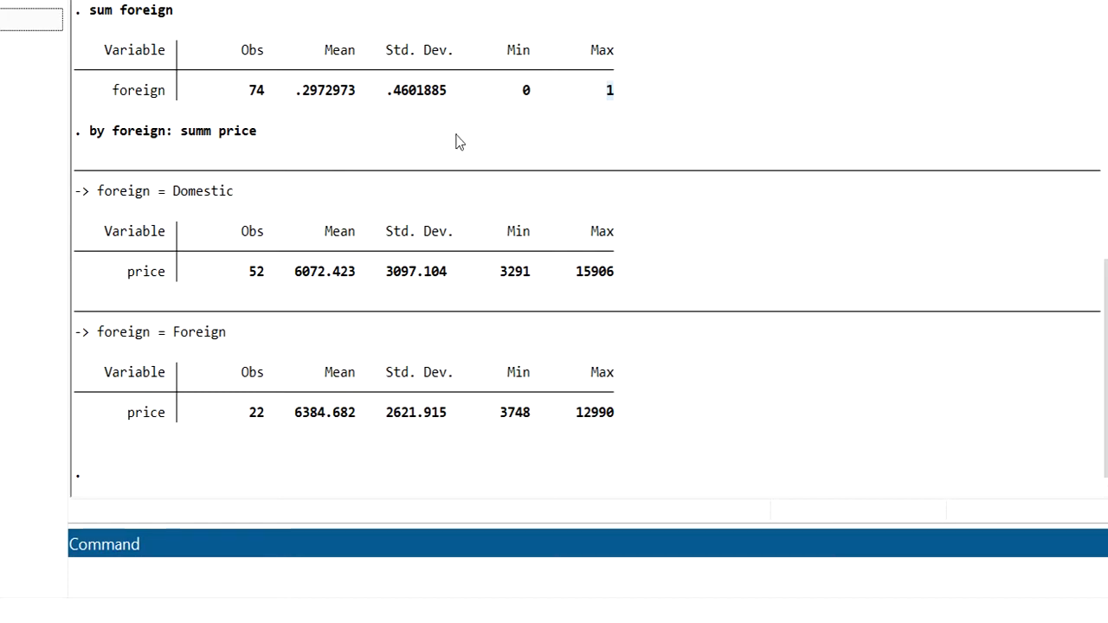
Examine the price summaries of the Domestic and Foreign groups and compare their observations with the whole sample
left_click_drag(173, 194, 227, 194)
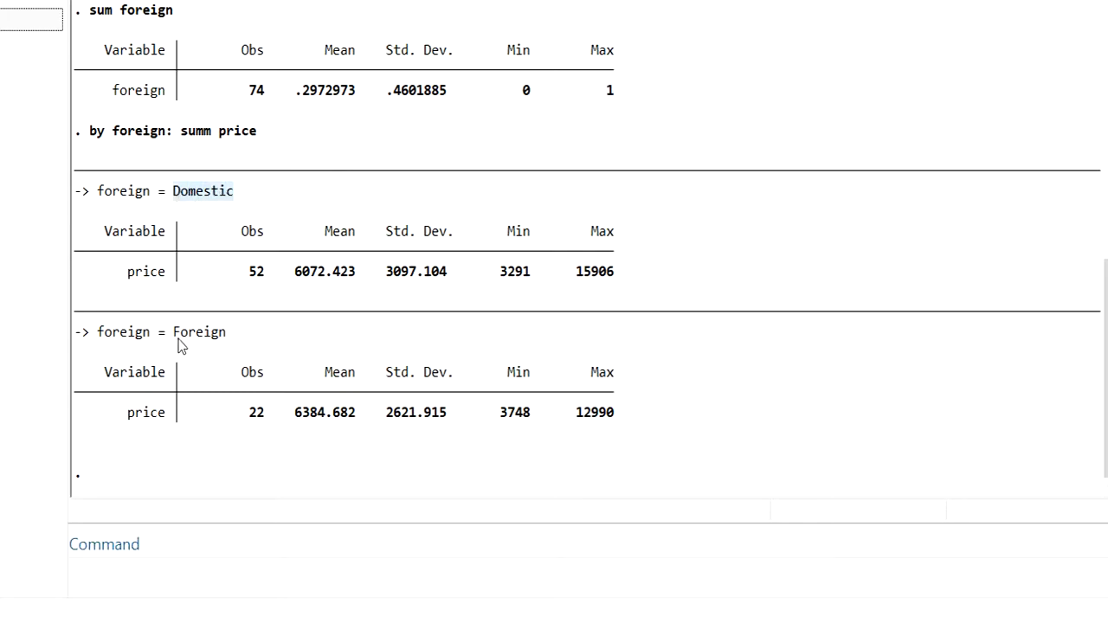
left_click_drag(179, 341, 237, 342)
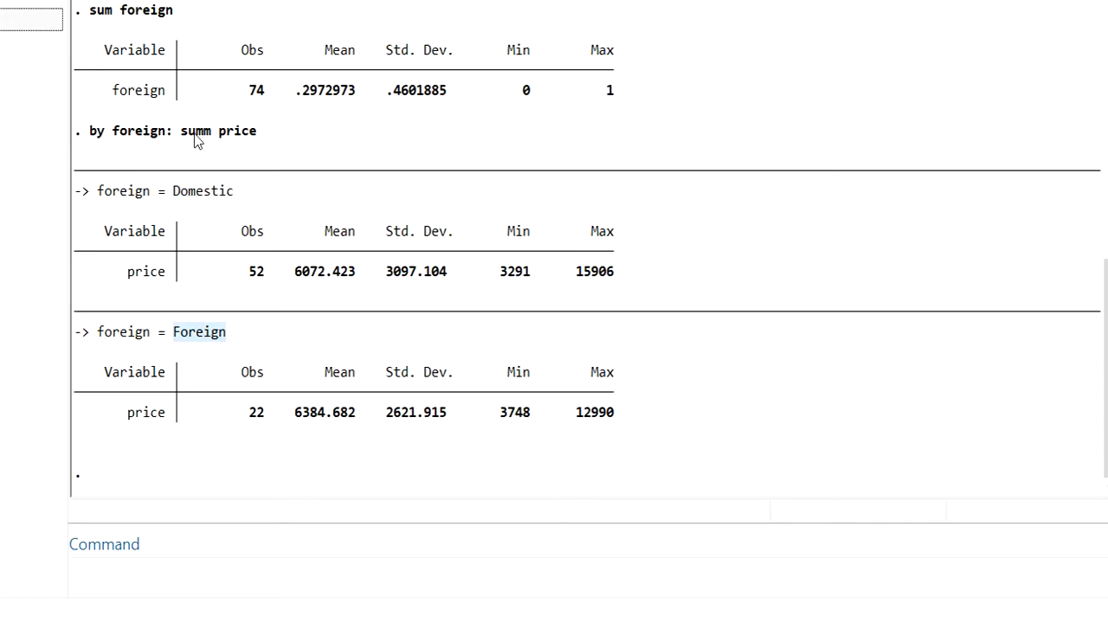
left_click_drag(182, 135, 242, 153)
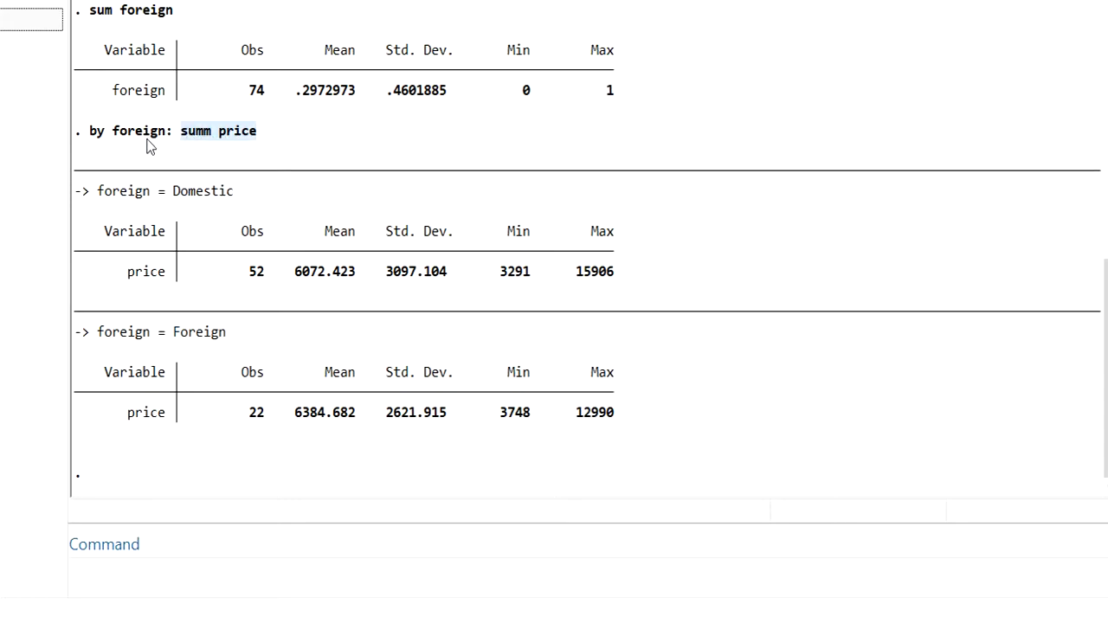
left_click_drag(151, 140, 123, 139)
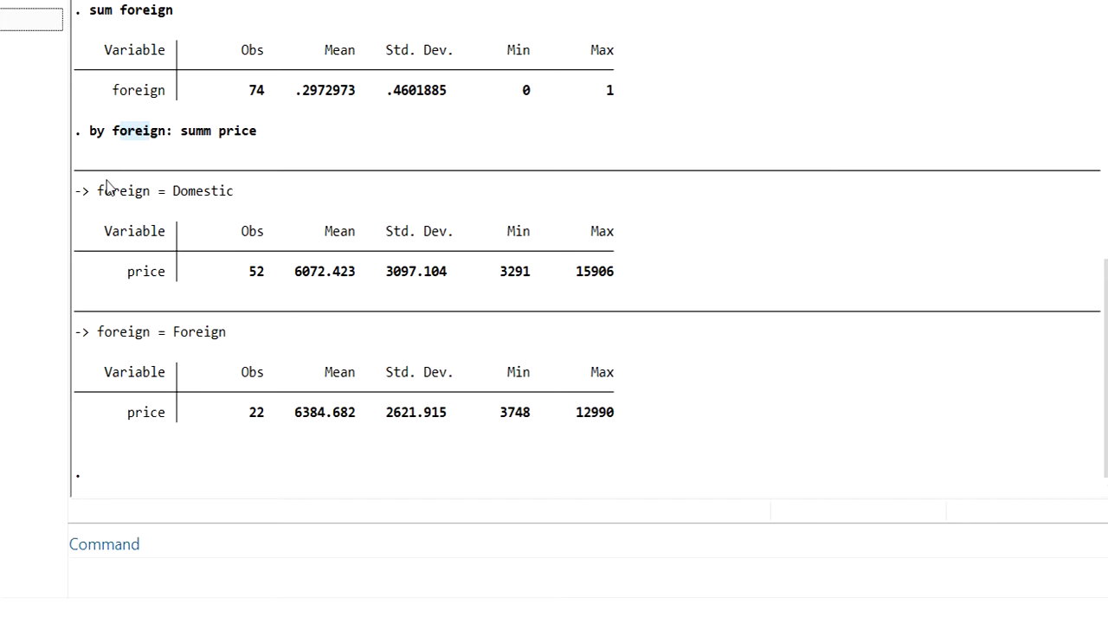
left_click_drag(97, 190, 223, 202)
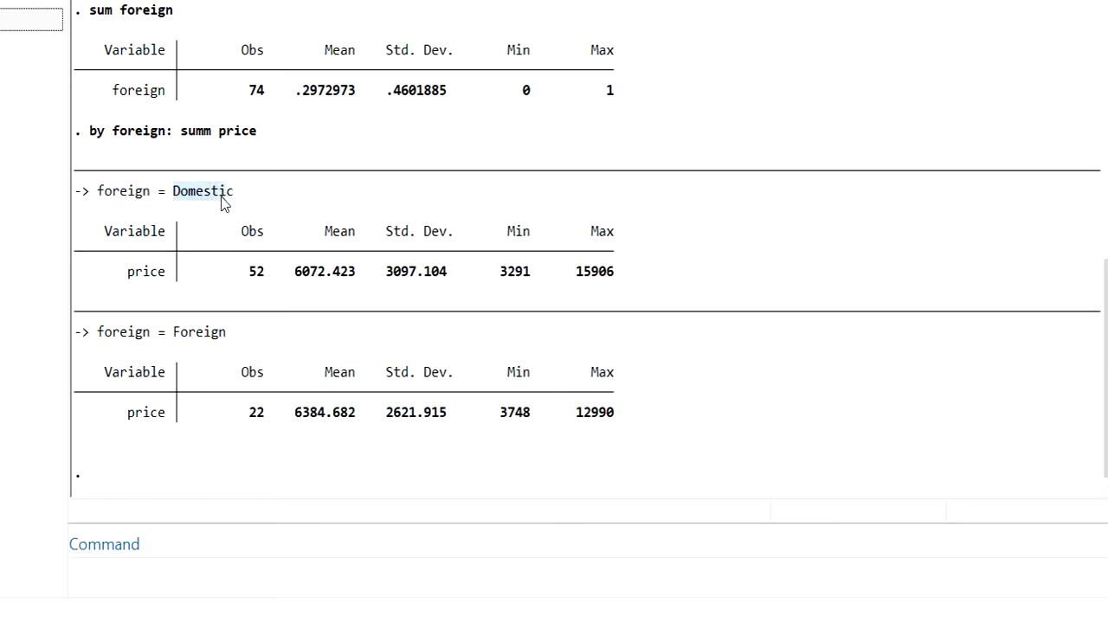
double_click(257, 275)
left_click_drag(250, 94, 268, 99)
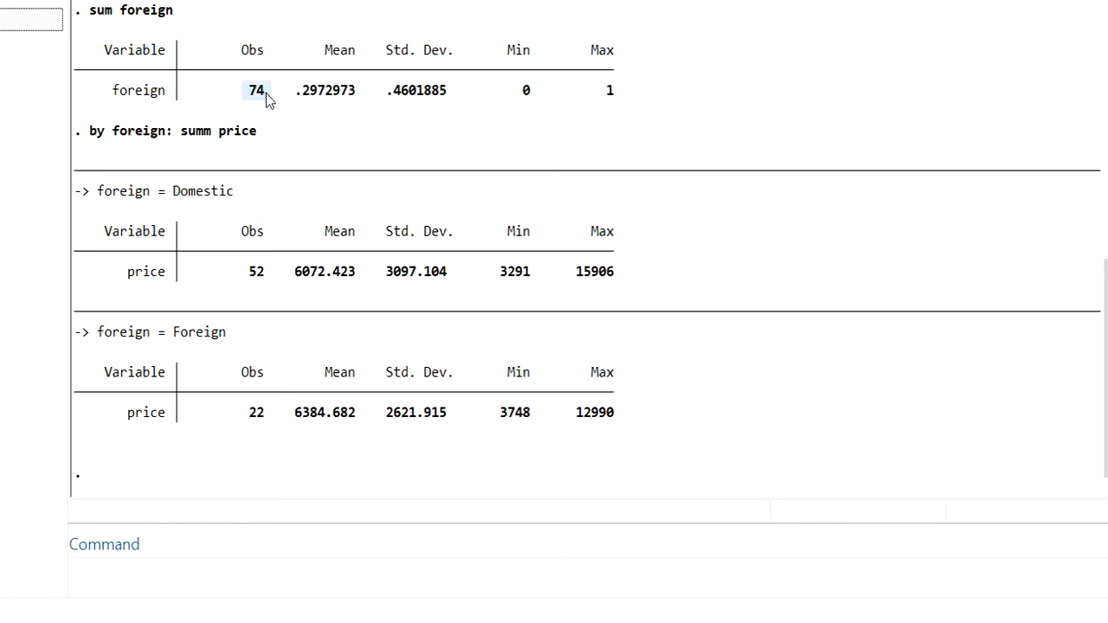
scroll(260, 112, "up", 2)
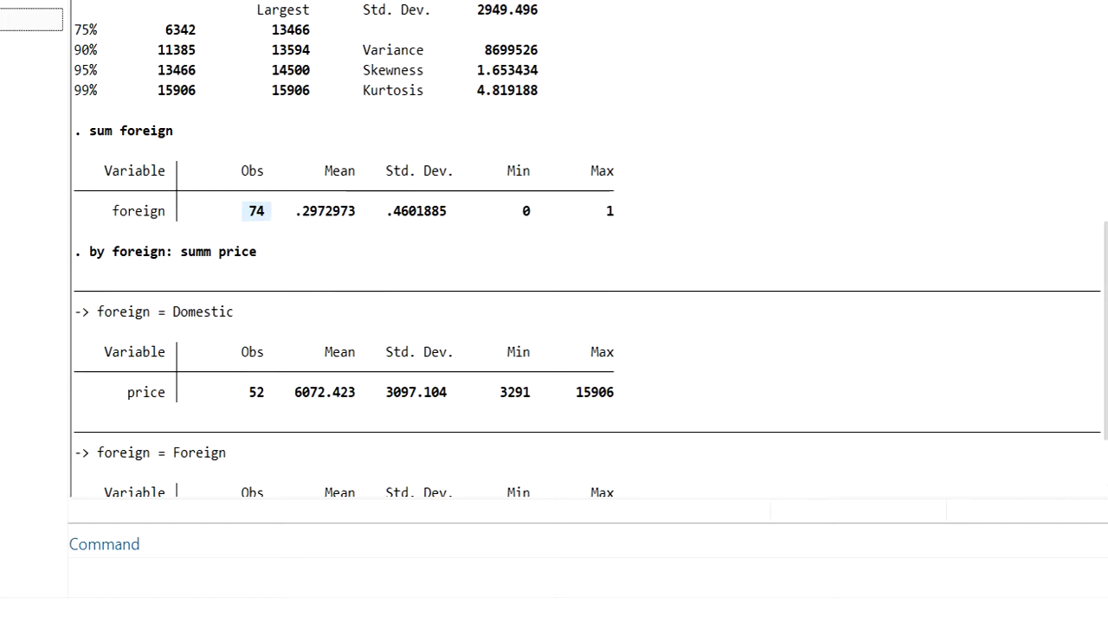
Compare the observations, mean and standard deviation of price between the Domestic and Foreign groups
scroll(286, 11, "down", 2)
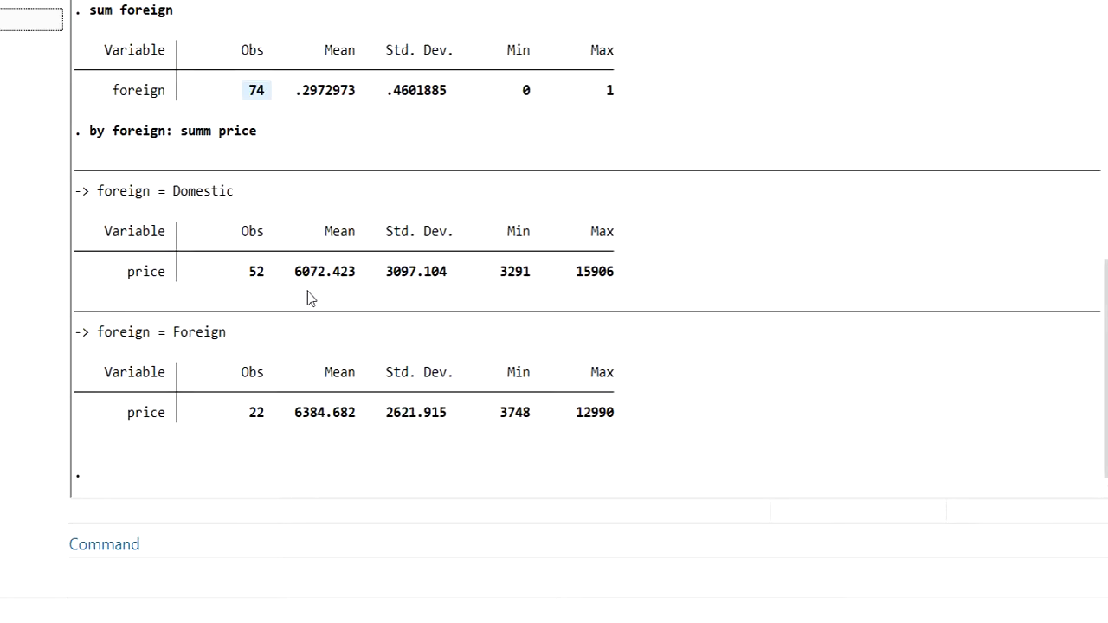
left_click_drag(297, 275, 447, 278)
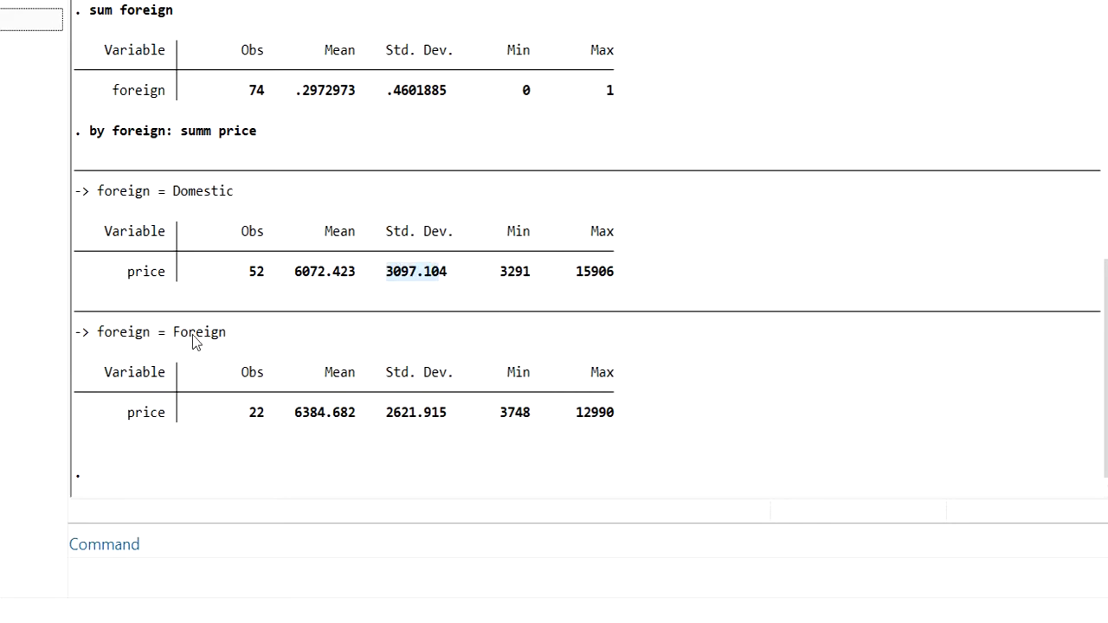
left_click(255, 417)
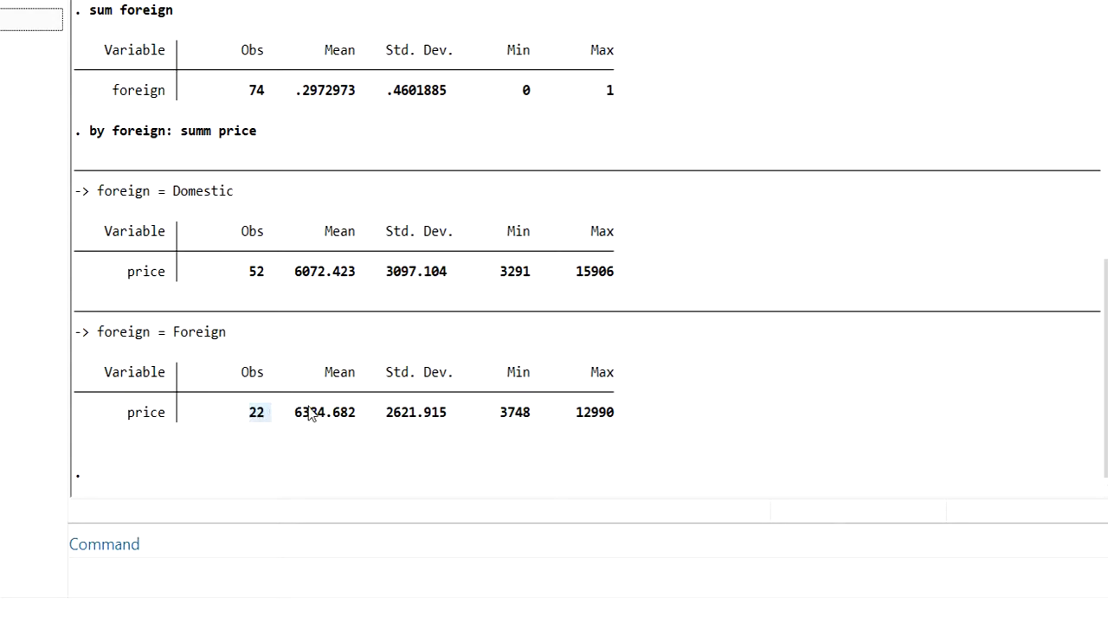
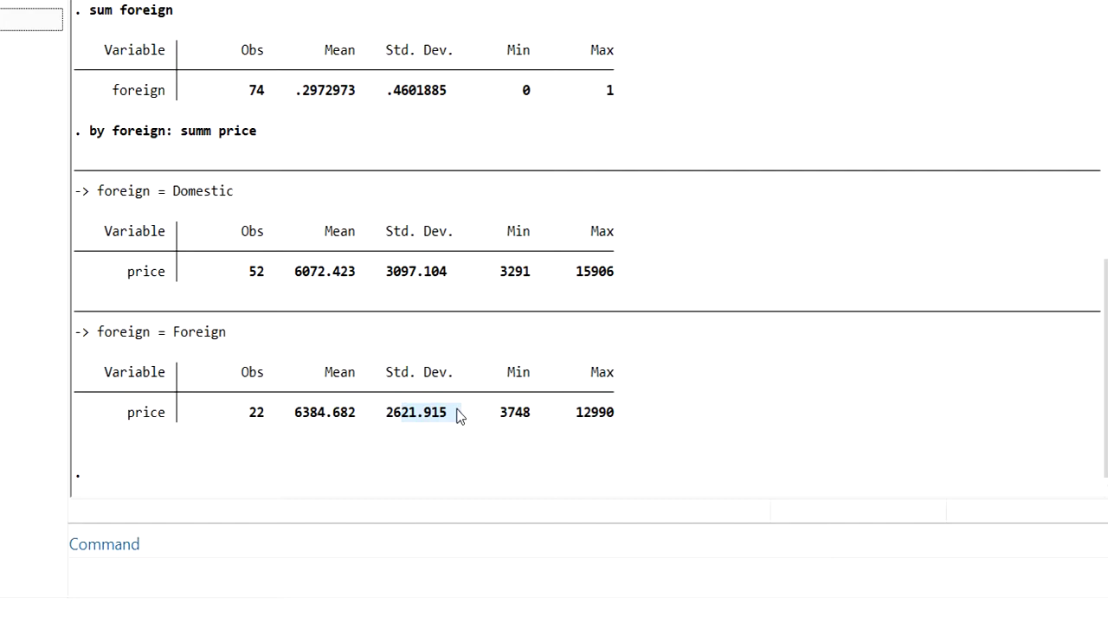
Summarize price for domestic cars only with the command sum price if foreign == 0, and check the number of observations
left_click(194, 574)
type("s")
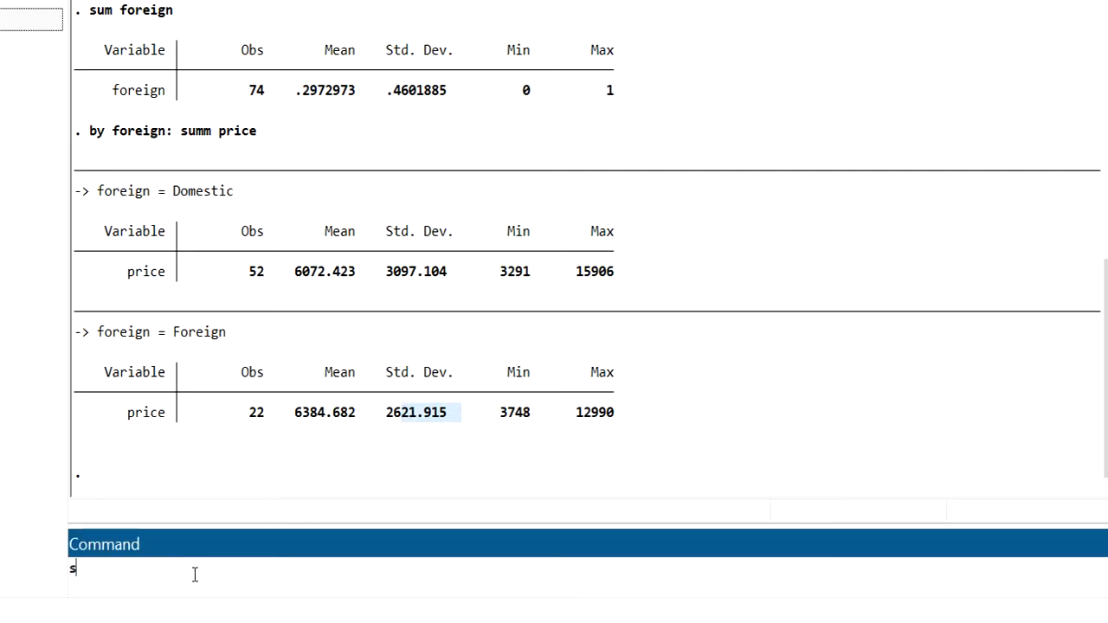
type("um price if")
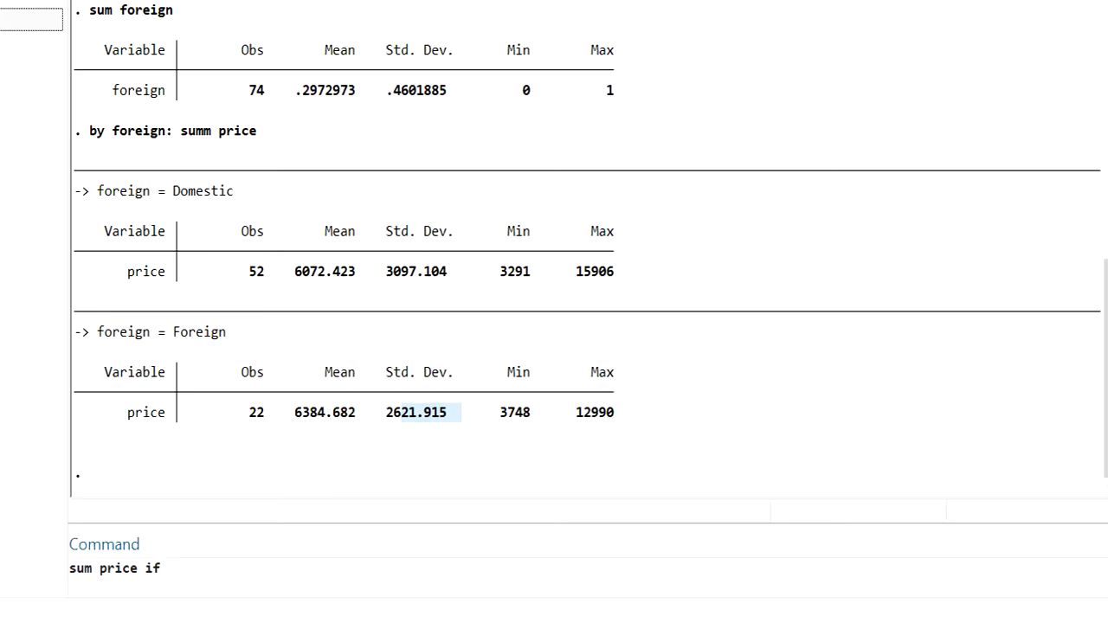
type(" foreign ==")
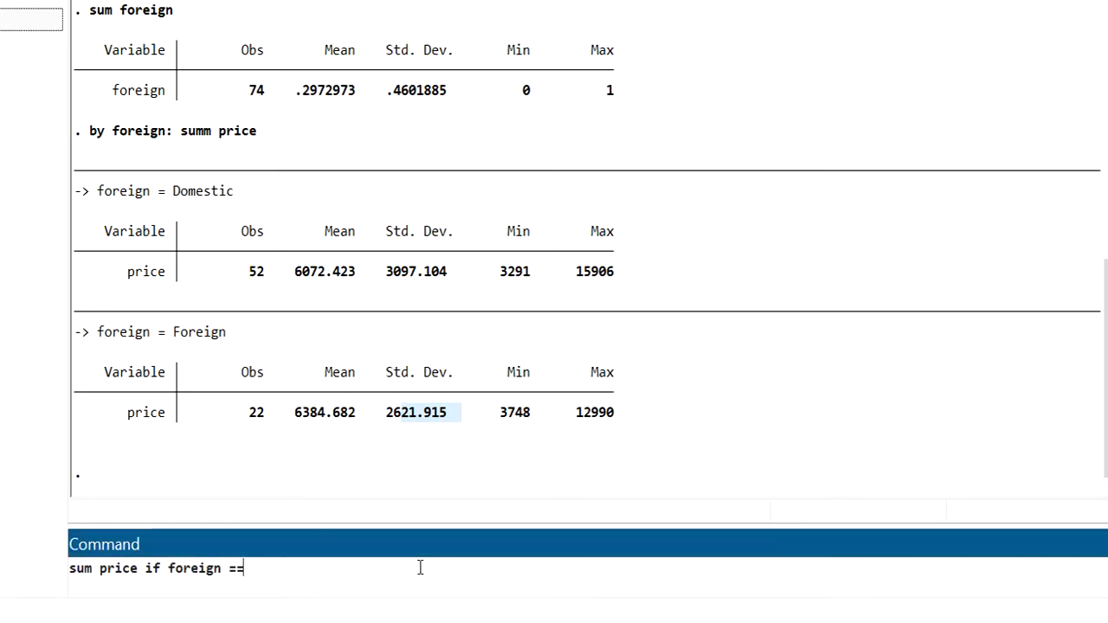
type(" 0")
key("Return")
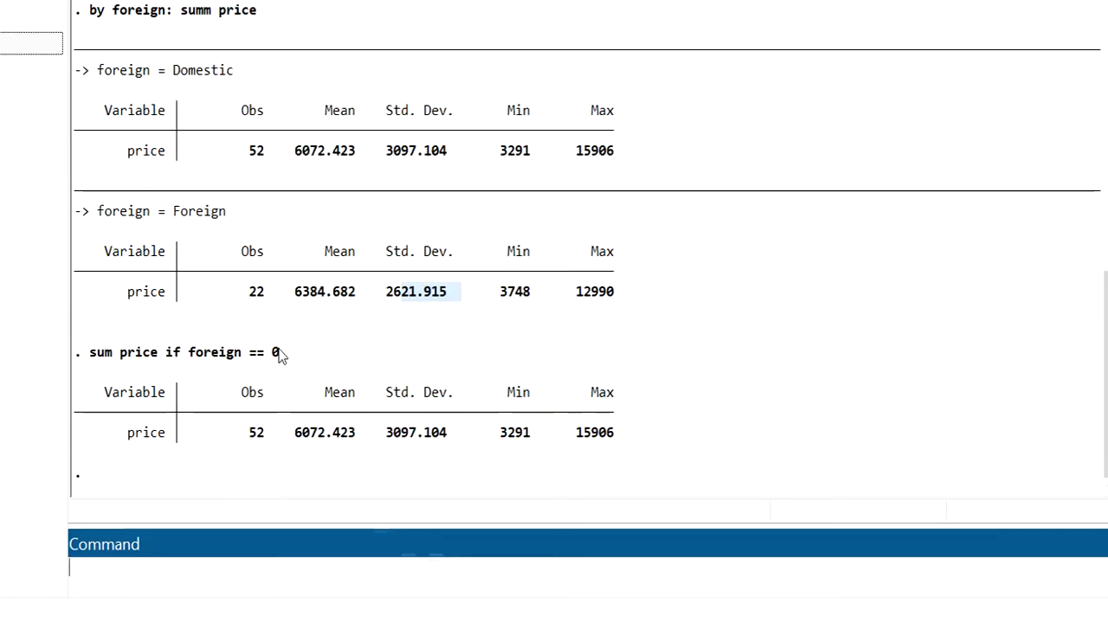
left_click_drag(265, 436, 247, 434)
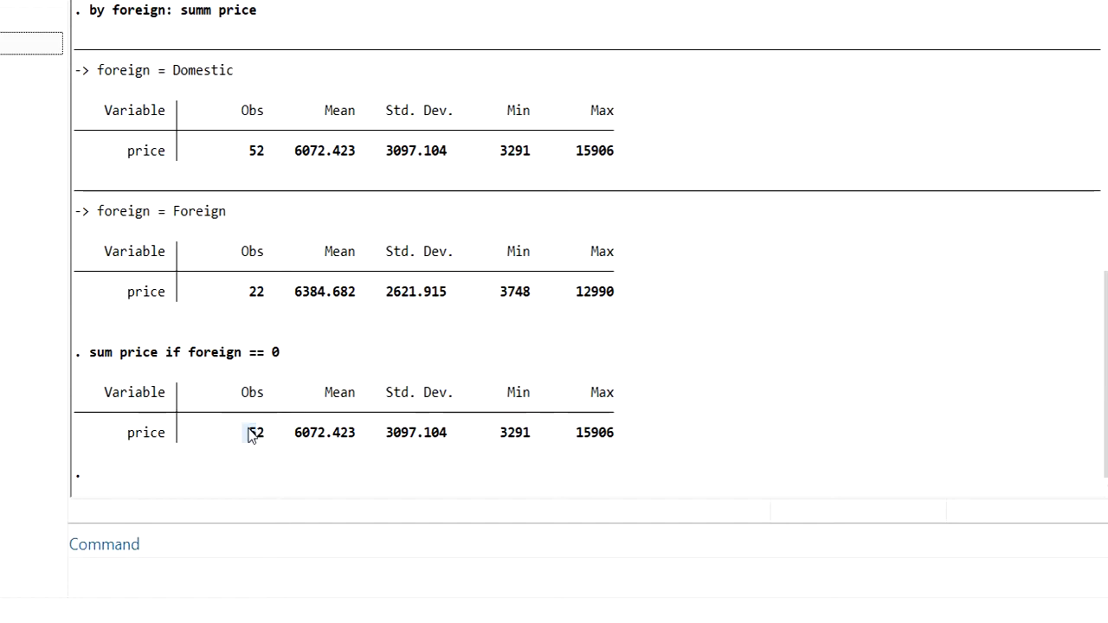
Summarize price for foreign cars only by rerunning the previous command with the condition foreign == 1, and check its observations
left_click(218, 564)
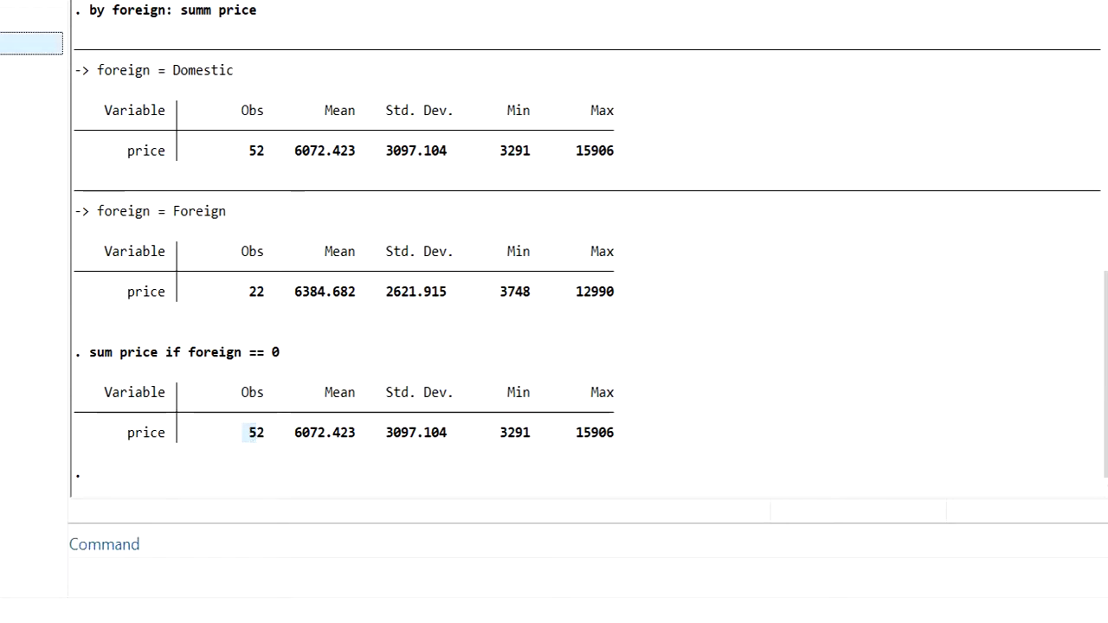
key("Page_Up")
left_click(253, 564)
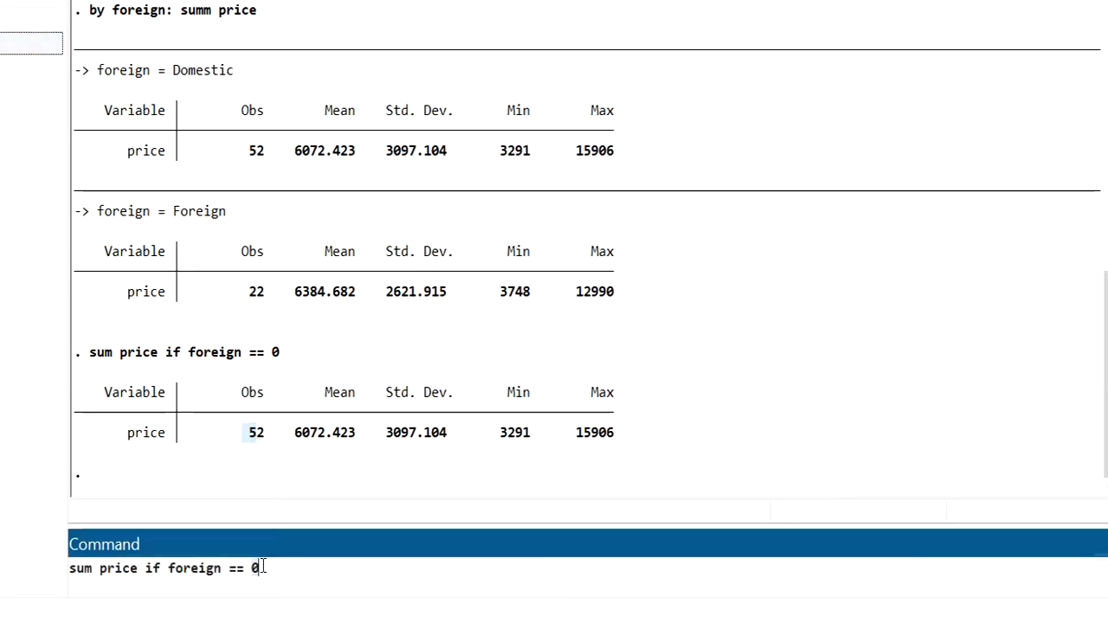
key("BackSpace")
type("1")
key("Return")
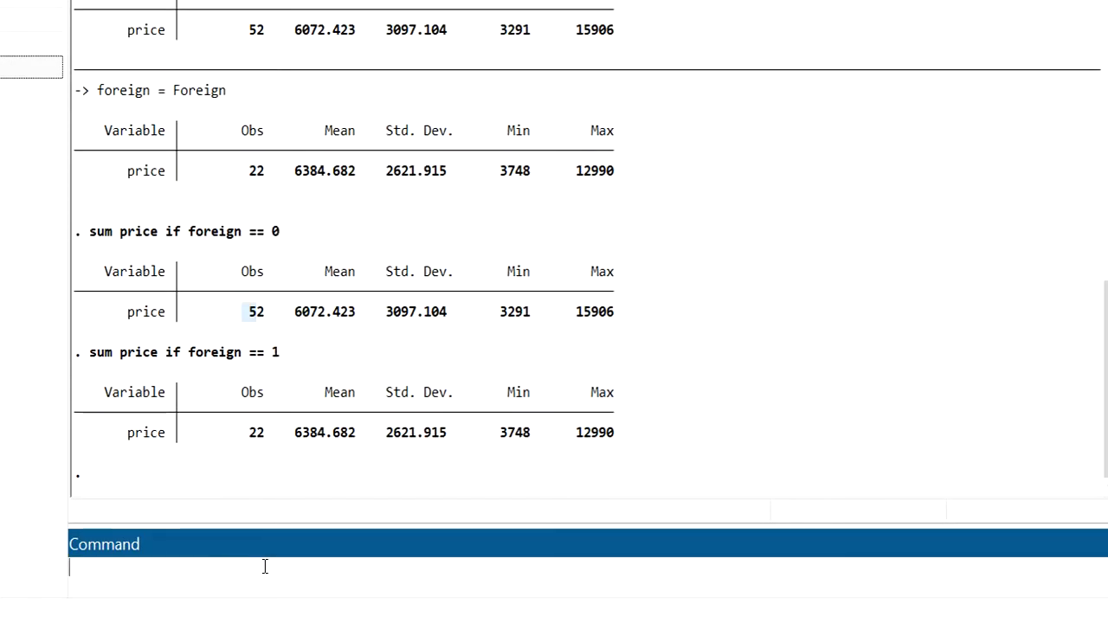
left_click_drag(235, 434, 262, 438)
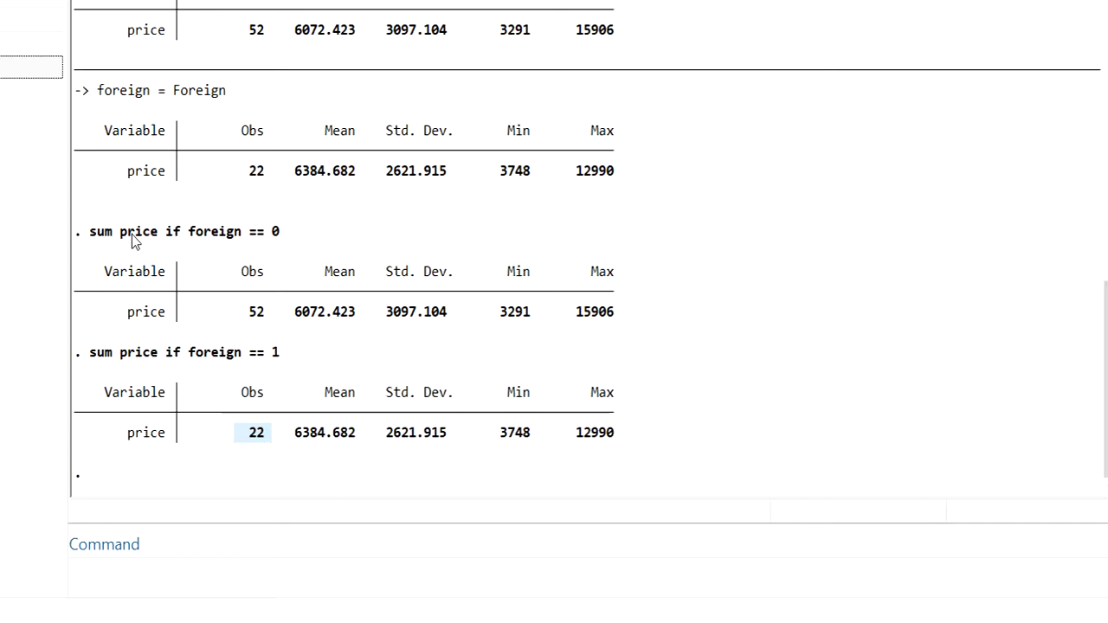
Run the codebook command for all variables in the dataset
left_click(259, 588)
type("c")
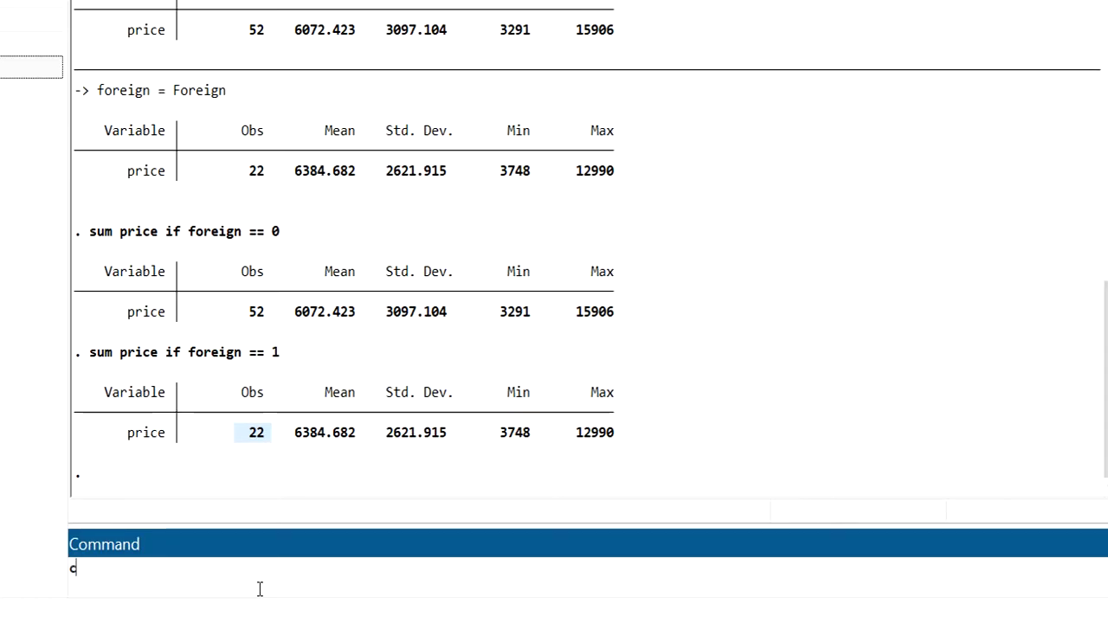
type("odebo")
type("ok")
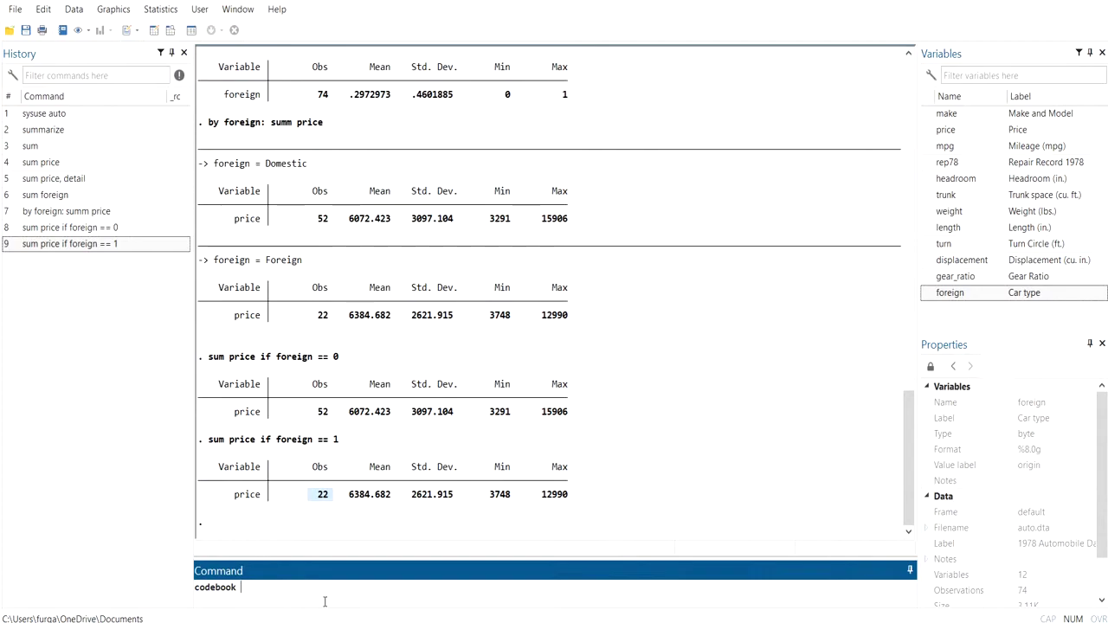
key("Return")
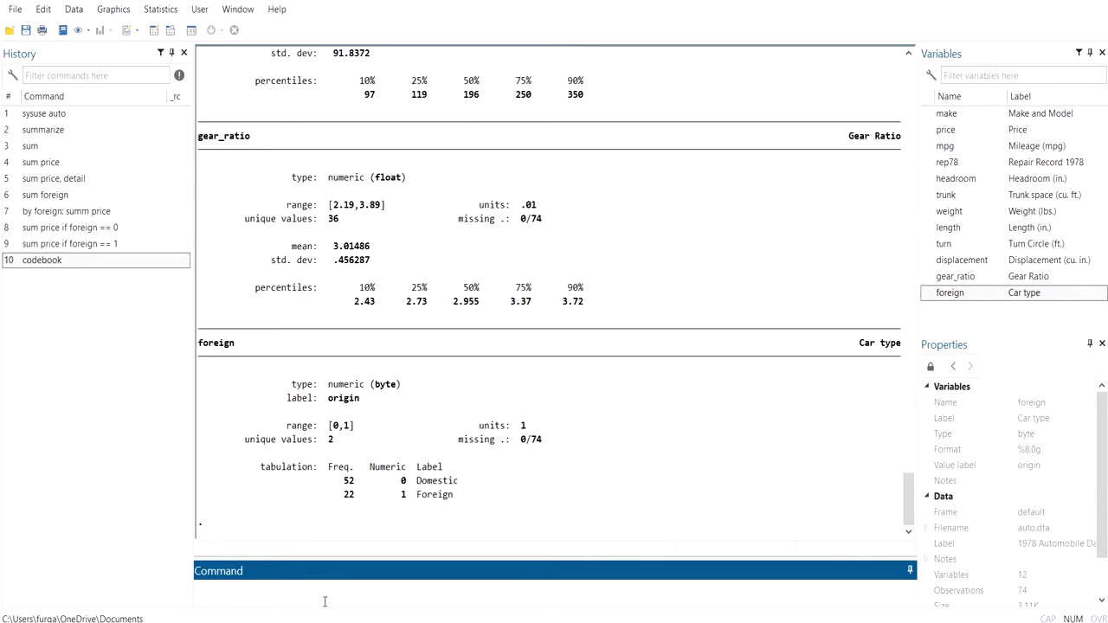
Examine the make entry at the start of the codebook output, including its storage type, missing values and example values
scroll(319, 395, "up", 20)
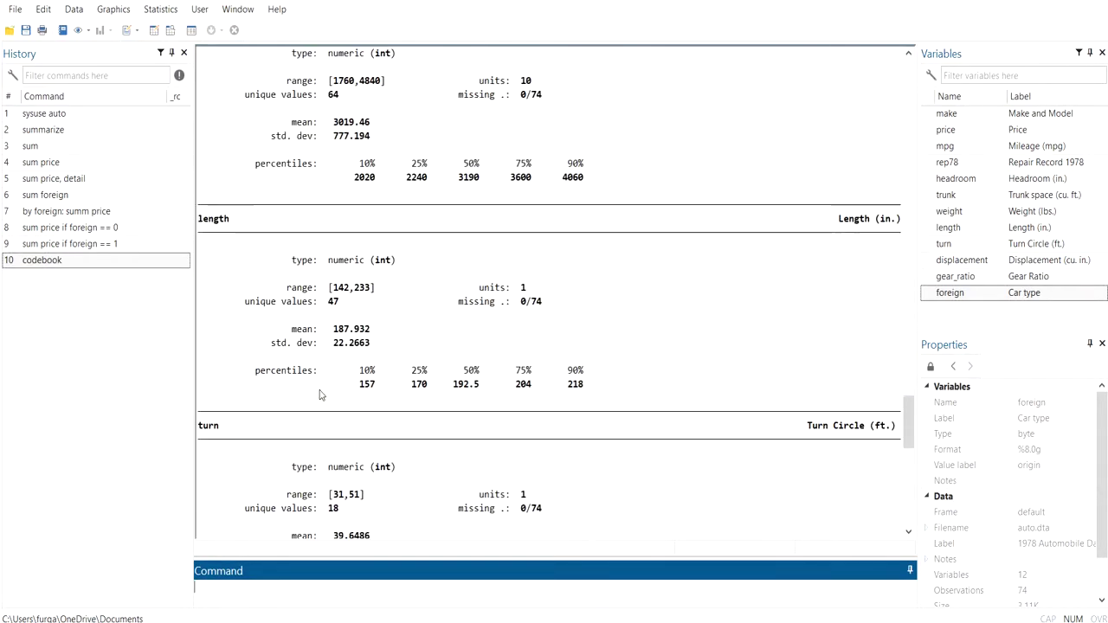
scroll(319, 395, "up", 20)
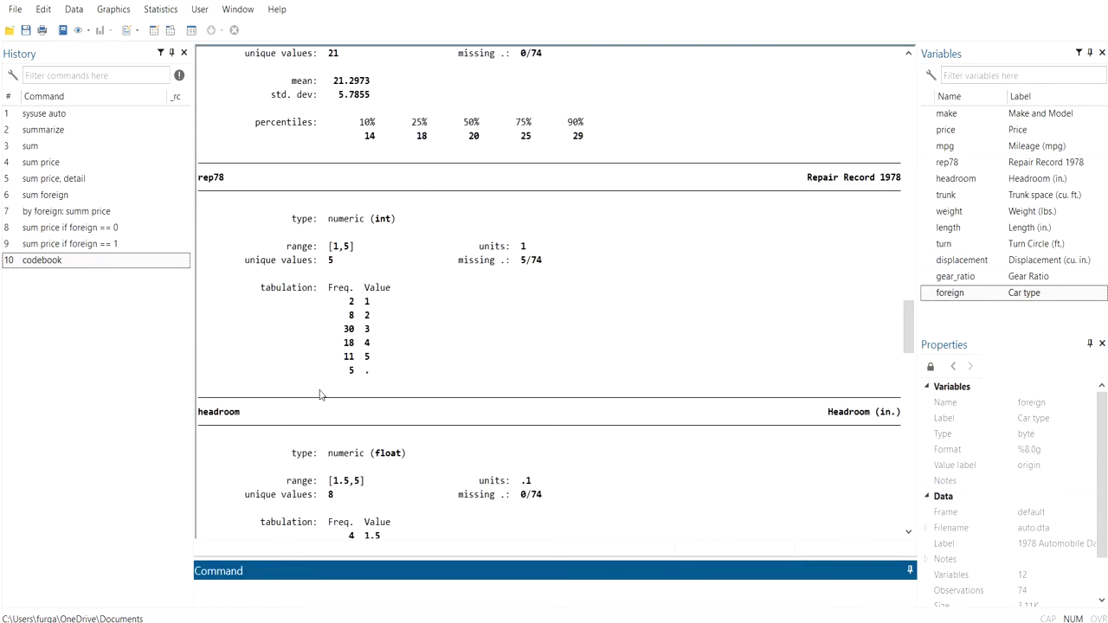
scroll(320, 395, "up", 10)
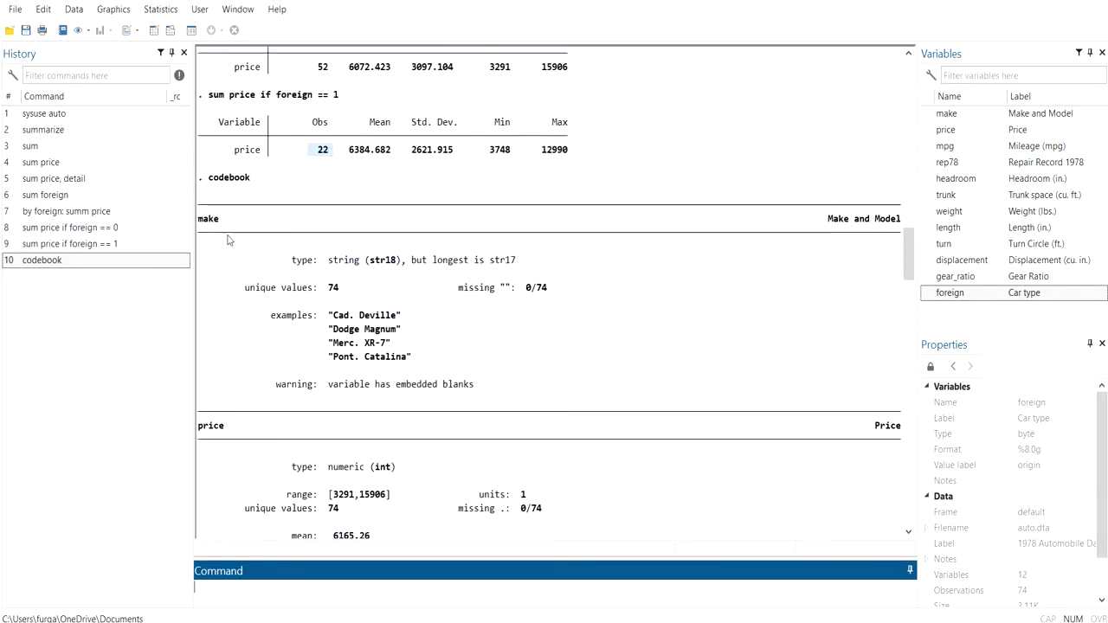
left_click_drag(210, 179, 246, 181)
scroll(256, 243, "down", 2)
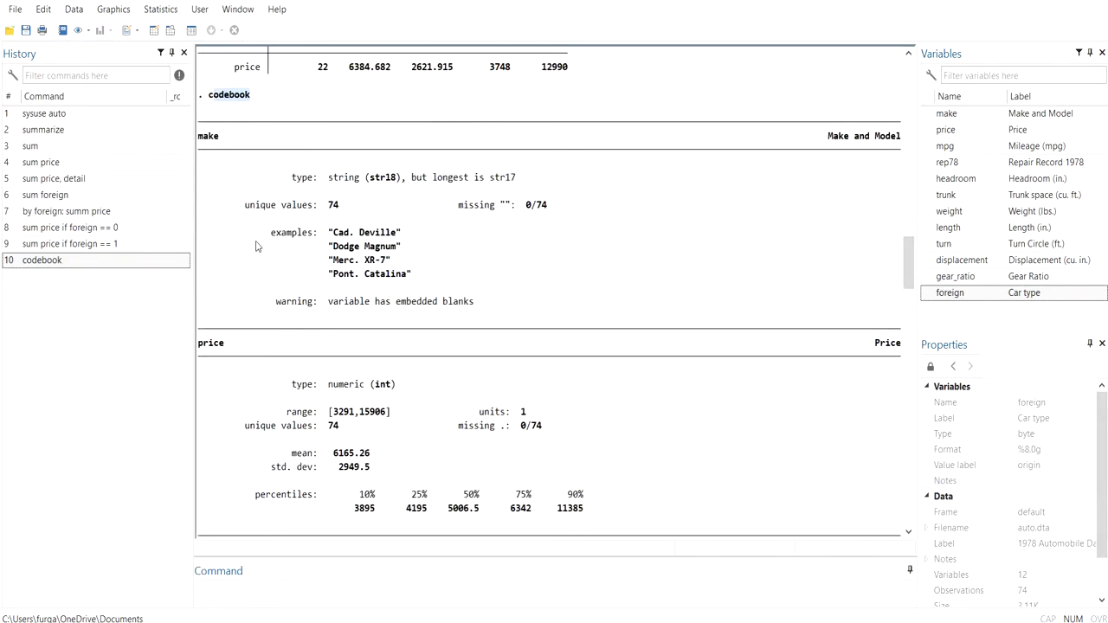
left_click(206, 139)
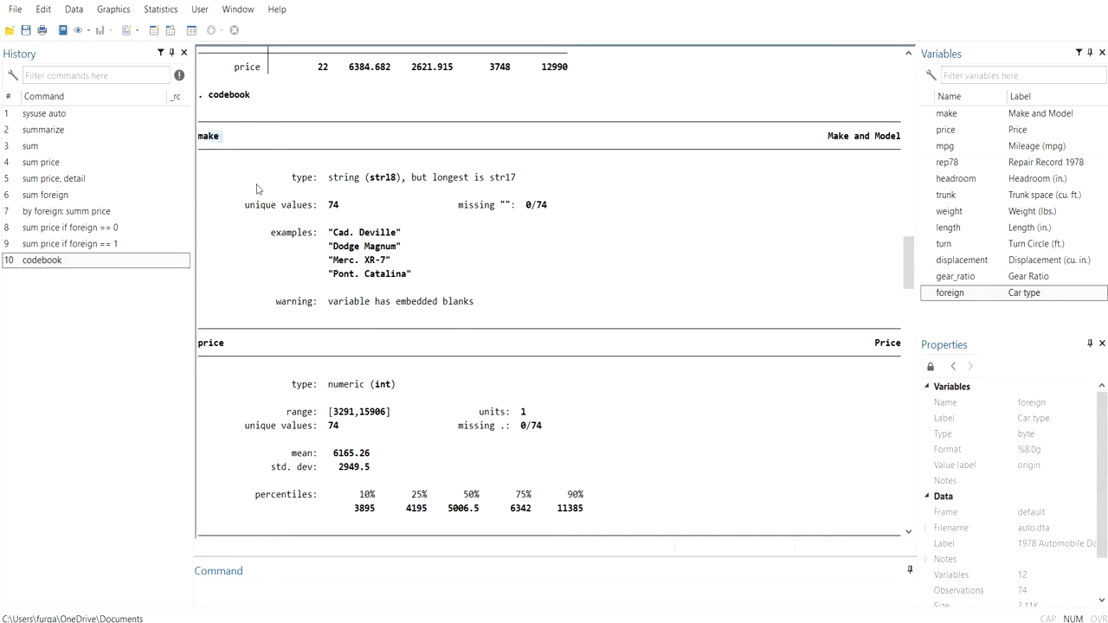
left_click_drag(371, 180, 410, 180)
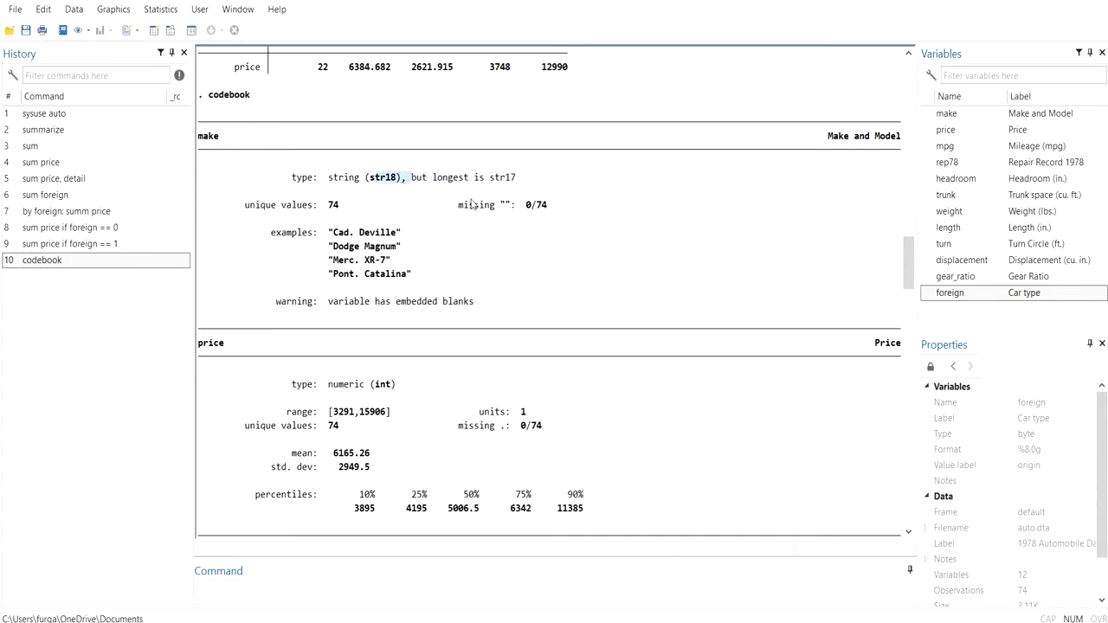
left_click_drag(548, 208, 480, 206)
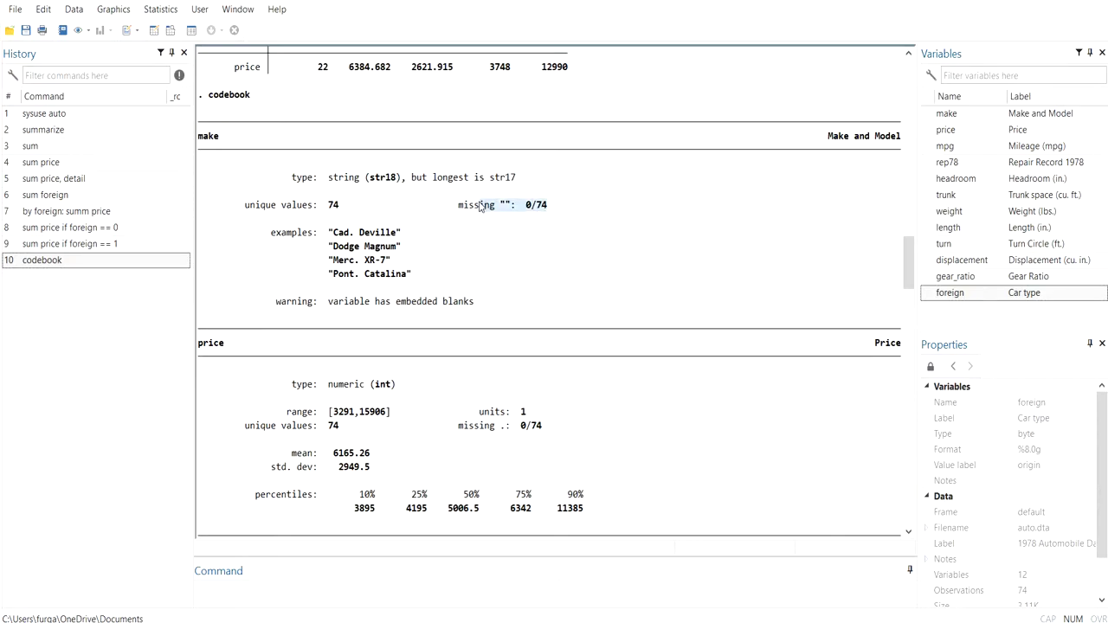
left_click(342, 239)
left_click_drag(360, 259, 391, 277)
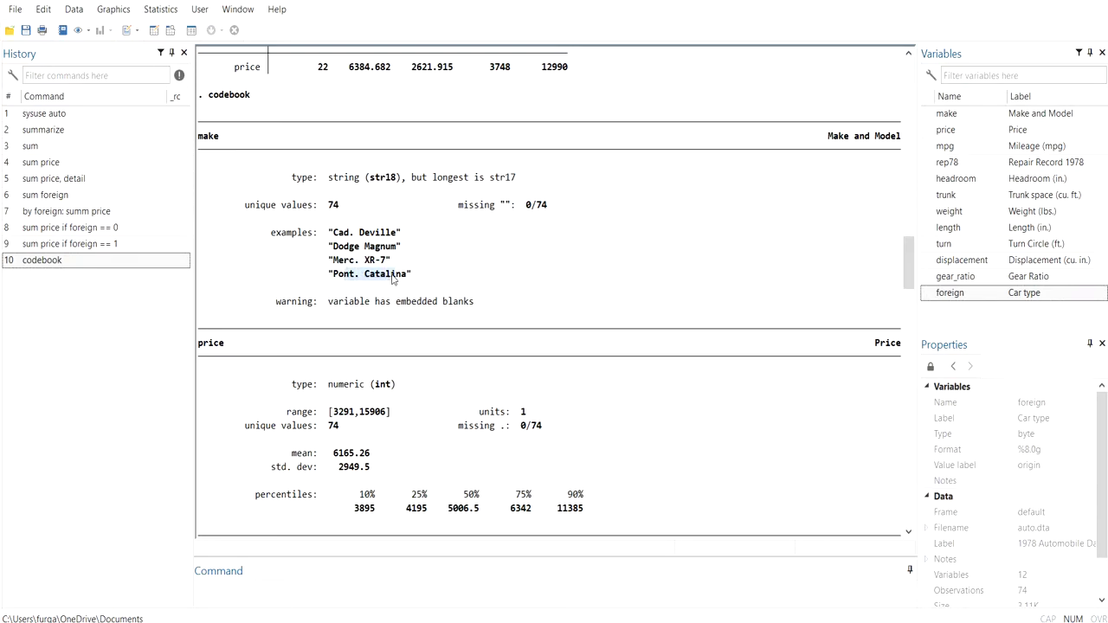
scroll(391, 277, "down", 2)
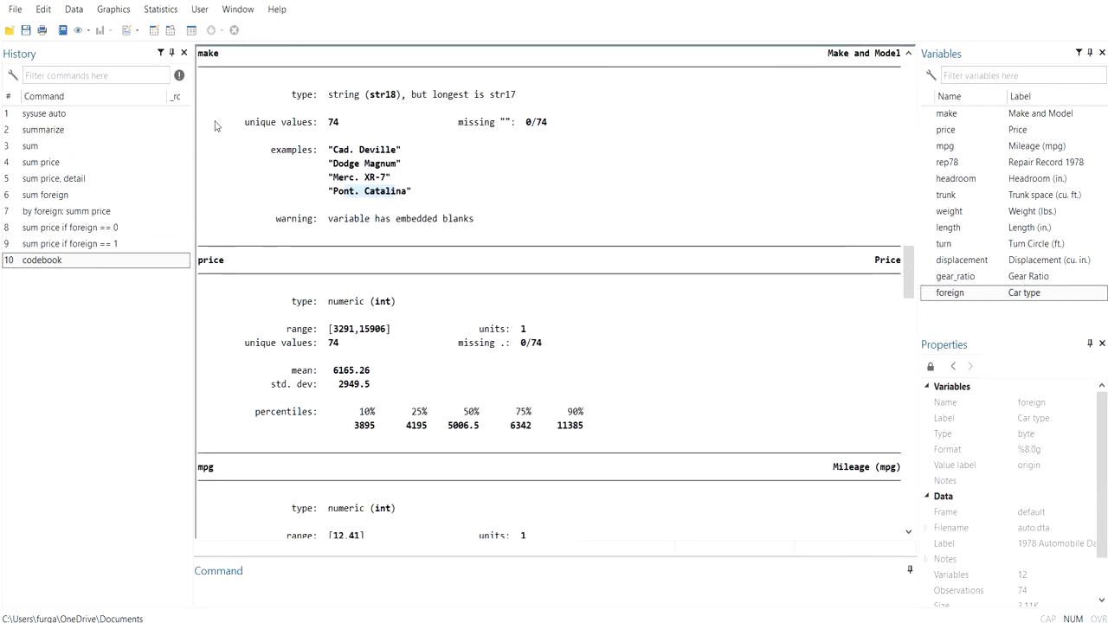
Examine the price entry in the codebook output: type, range, units, missing and unique values, mean, standard deviation and percentiles
left_click_drag(200, 264, 236, 268)
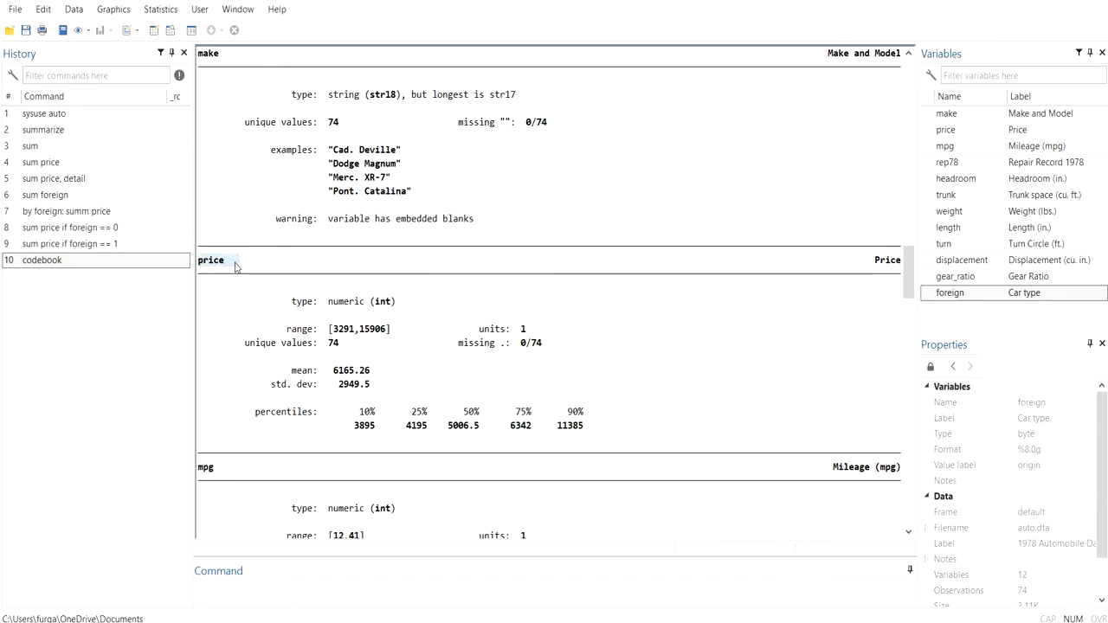
left_click_drag(293, 302, 396, 305)
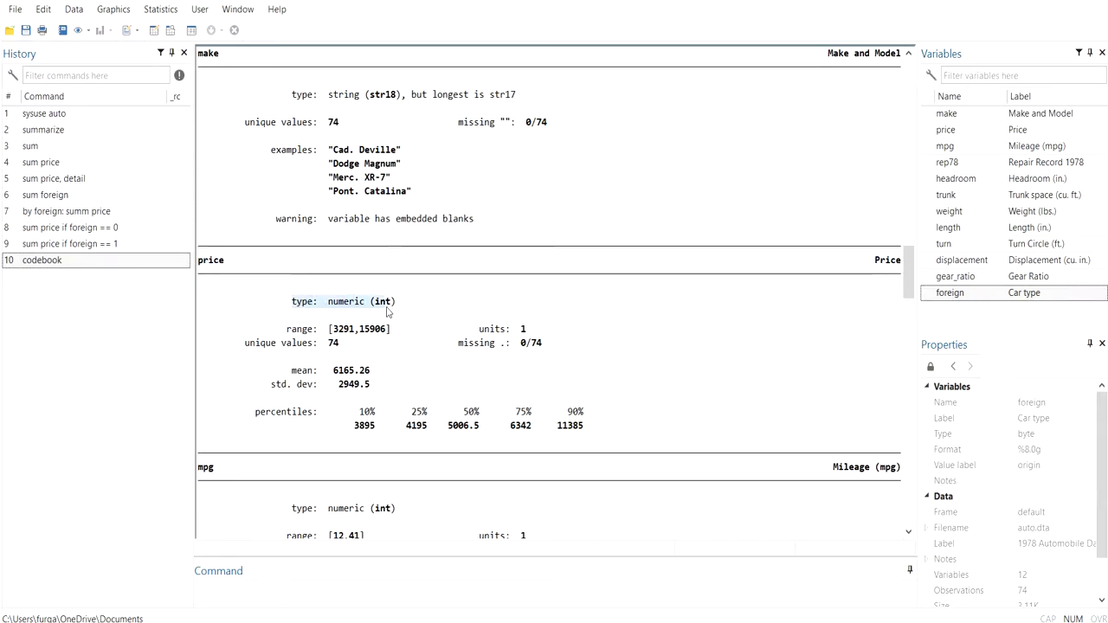
left_click_drag(333, 329, 345, 331)
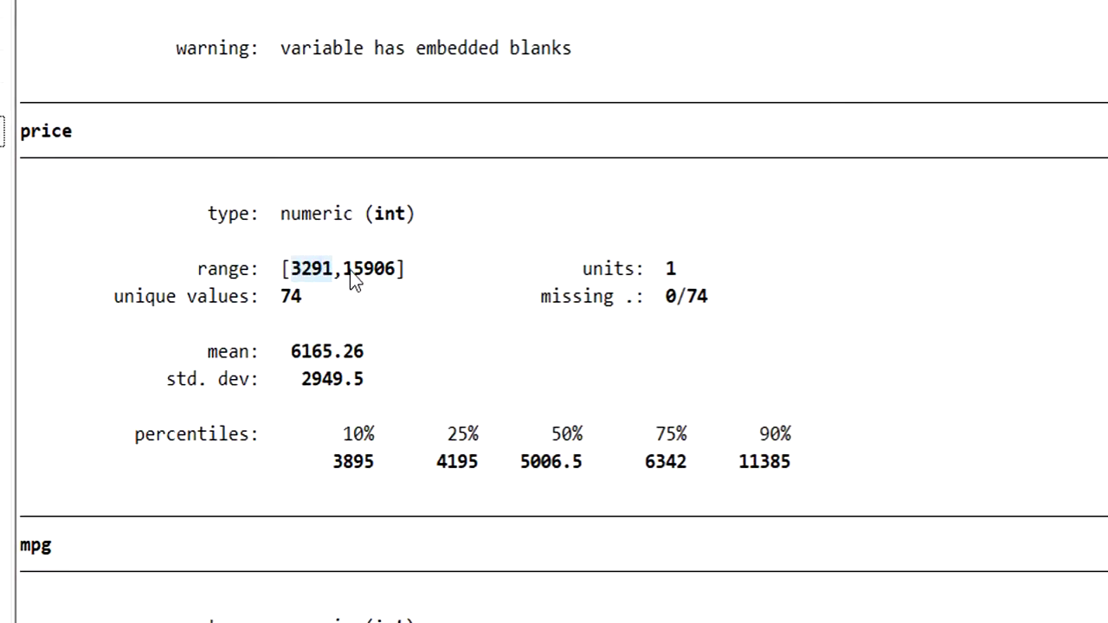
left_click_drag(345, 270, 395, 284)
left_click_drag(605, 272, 666, 275)
left_click_drag(571, 305, 716, 310)
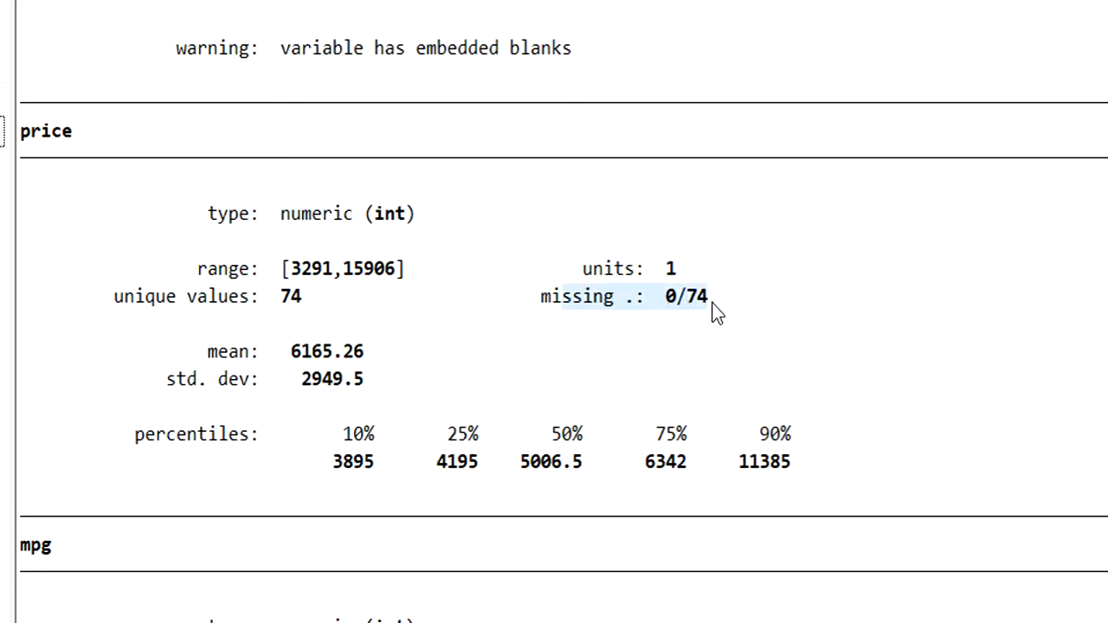
left_click_drag(156, 298, 330, 304)
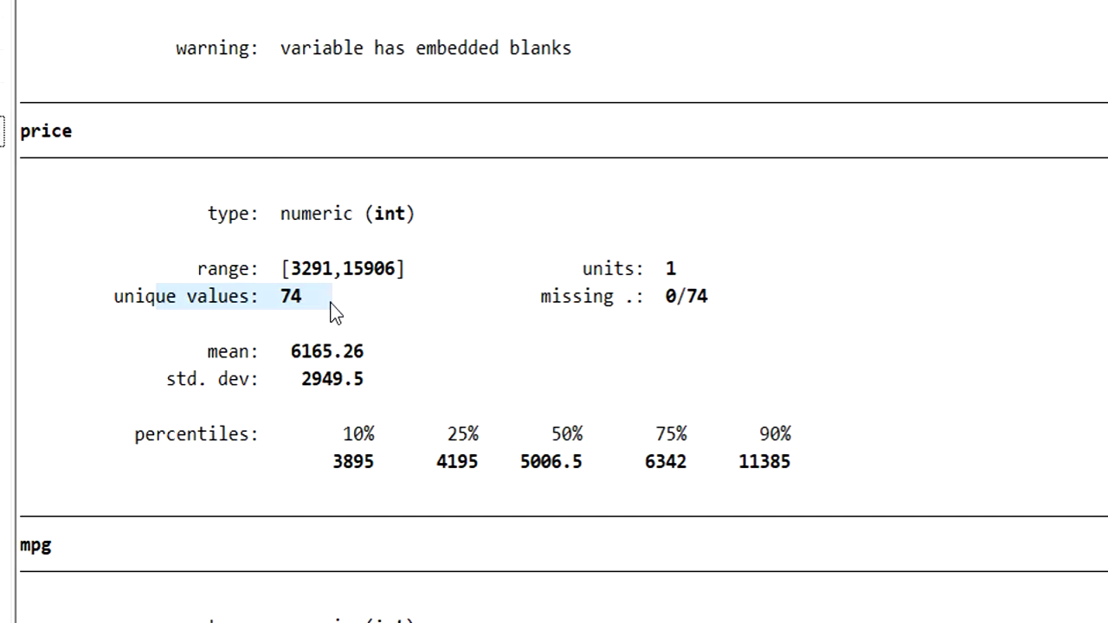
left_click_drag(198, 354, 351, 357)
left_click_drag(215, 389, 273, 404)
left_click_drag(188, 433, 714, 465)
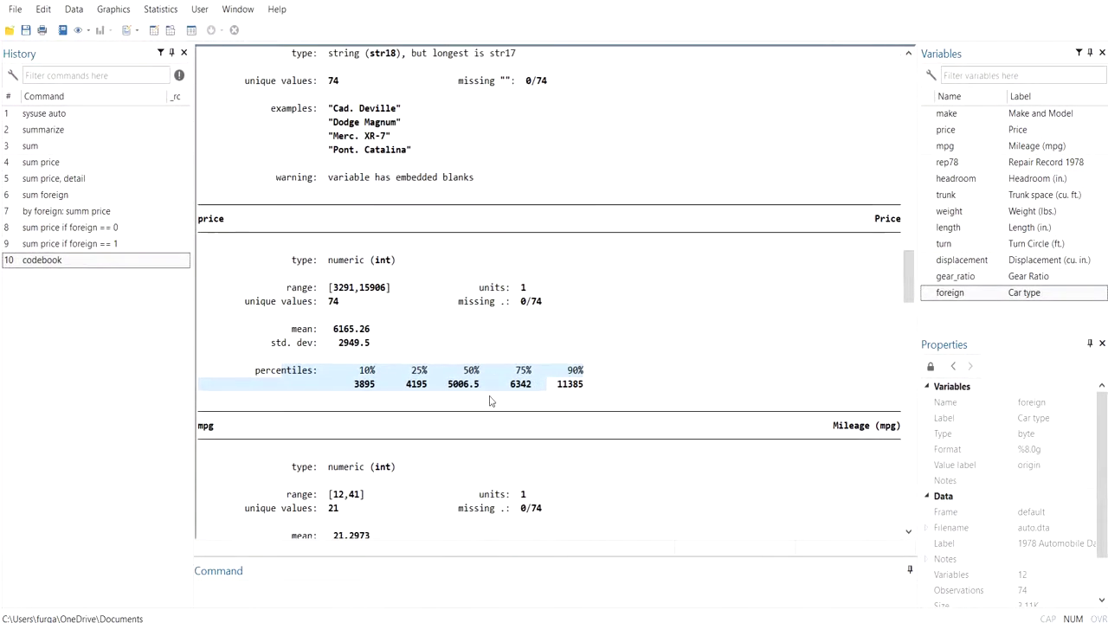
Produce a codebook for the price variable alone with the command codebook price
scroll(490, 401, "down", 20)
scroll(389, 290, "down", 20)
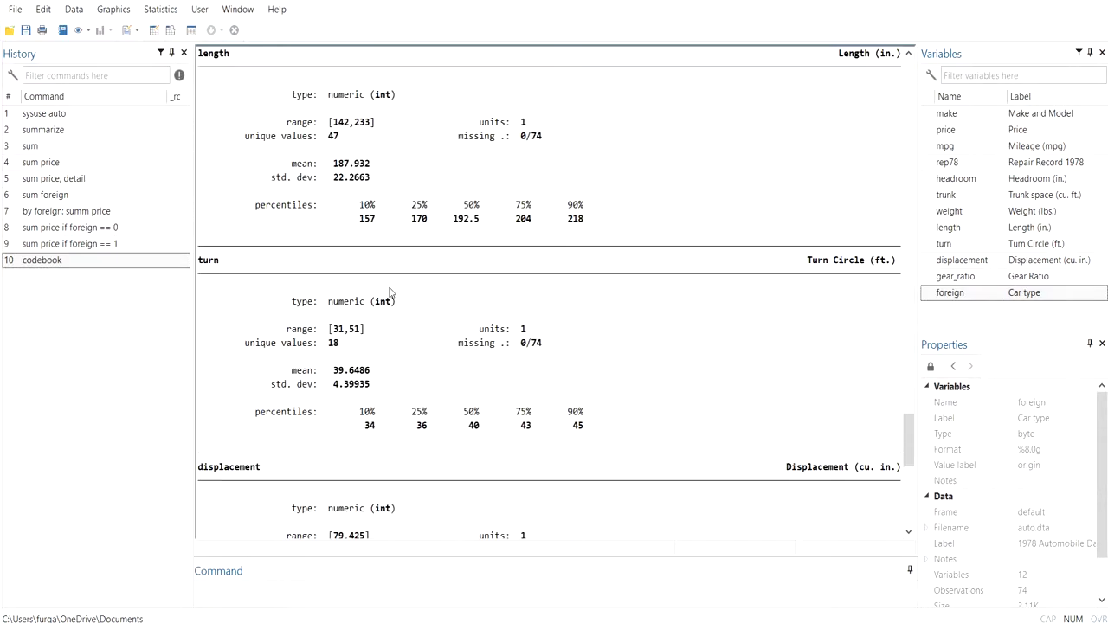
left_click(411, 594)
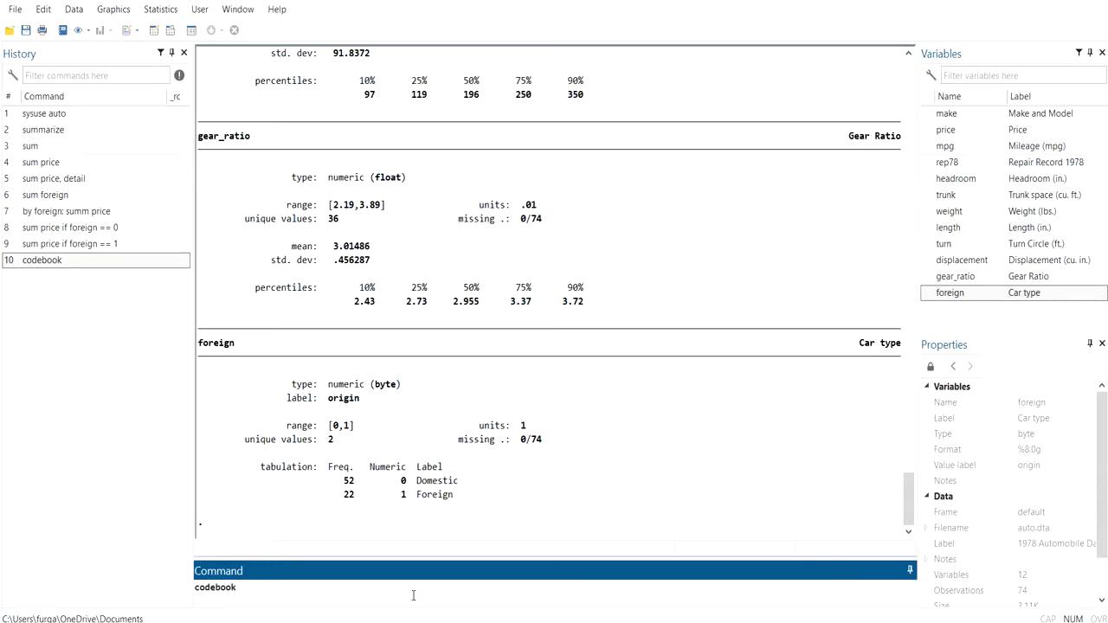
type("codebook price")
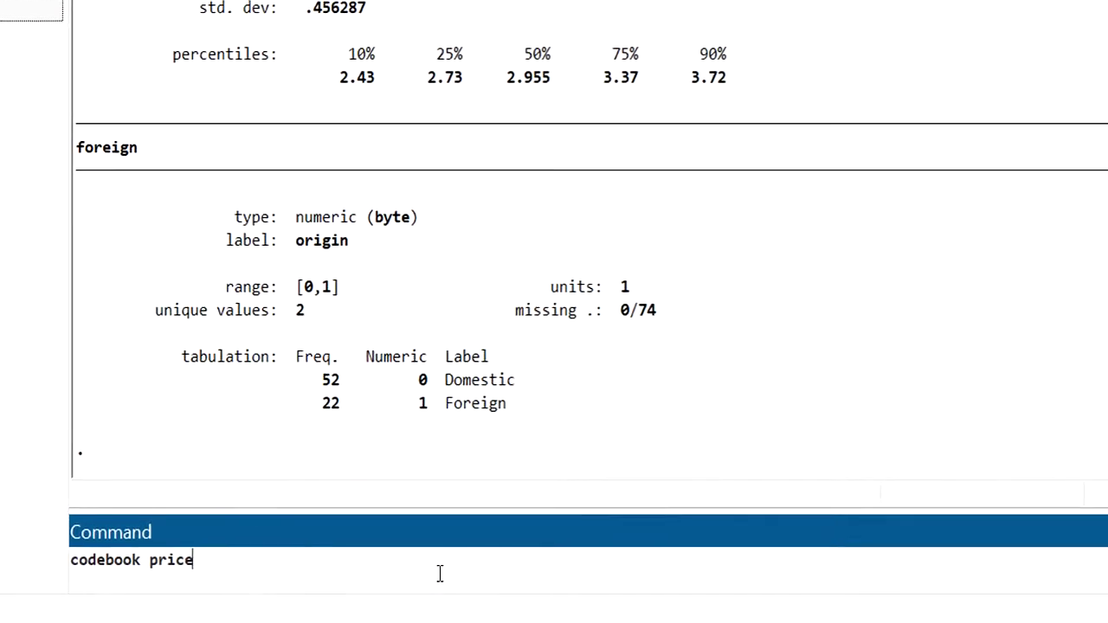
key("Return")
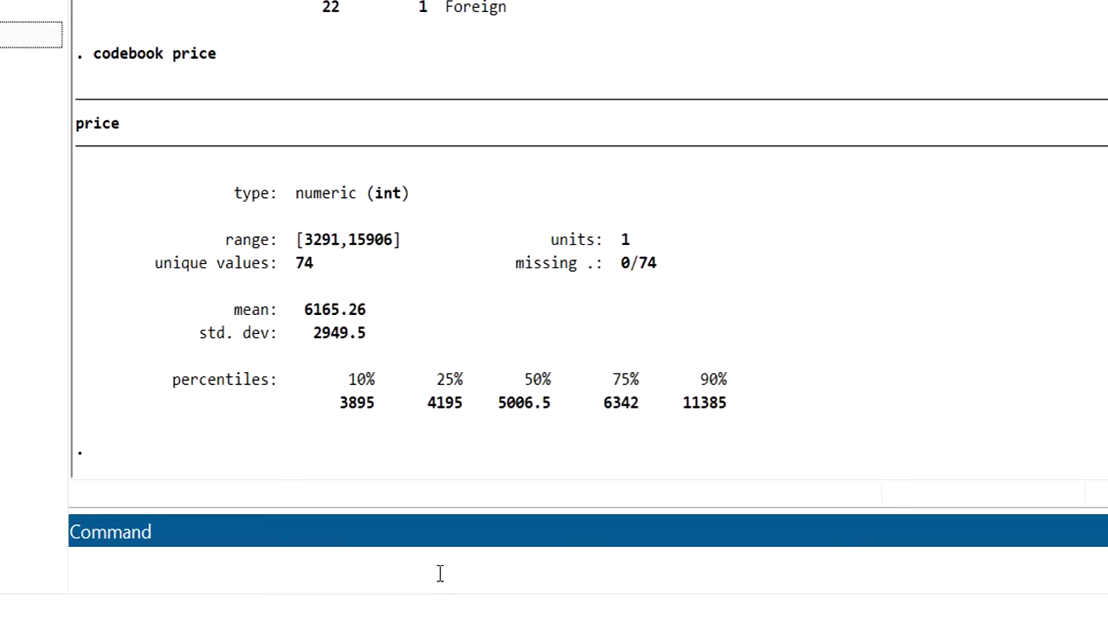
Review the codebook output for price and run the codebook command for all variables again
left_click_drag(95, 57, 211, 63)
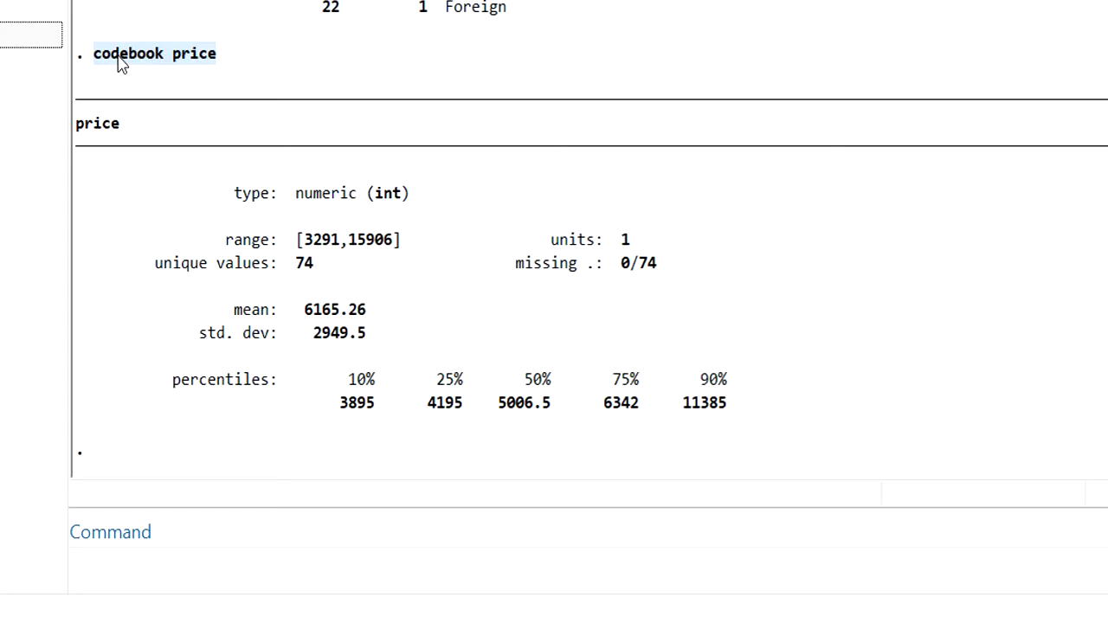
left_click_drag(77, 124, 128, 125)
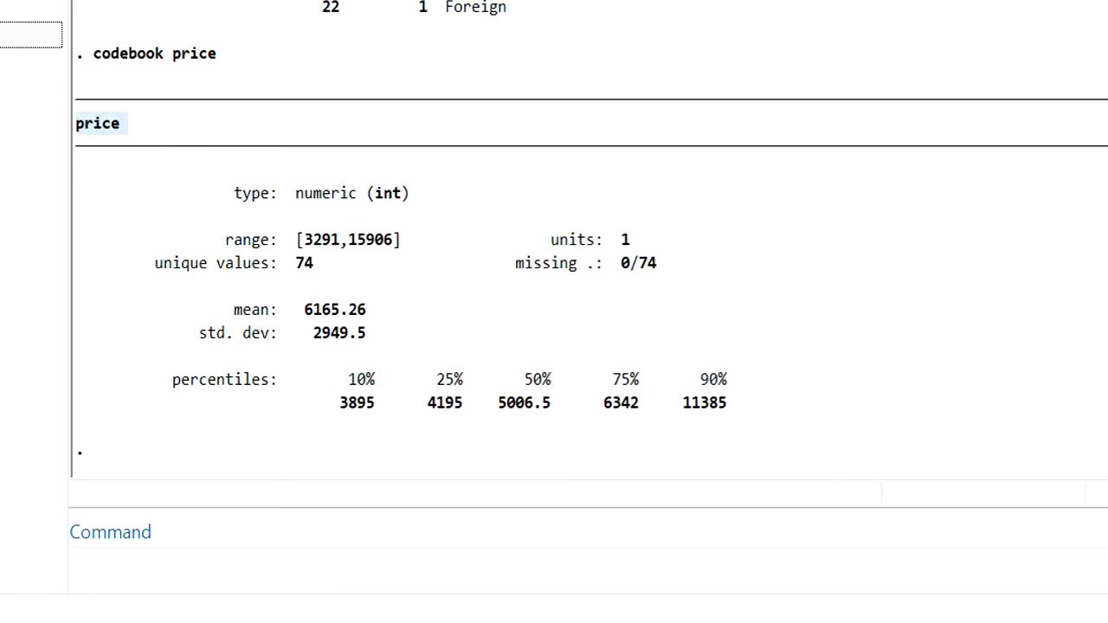
scroll(357, 72, "up", 15)
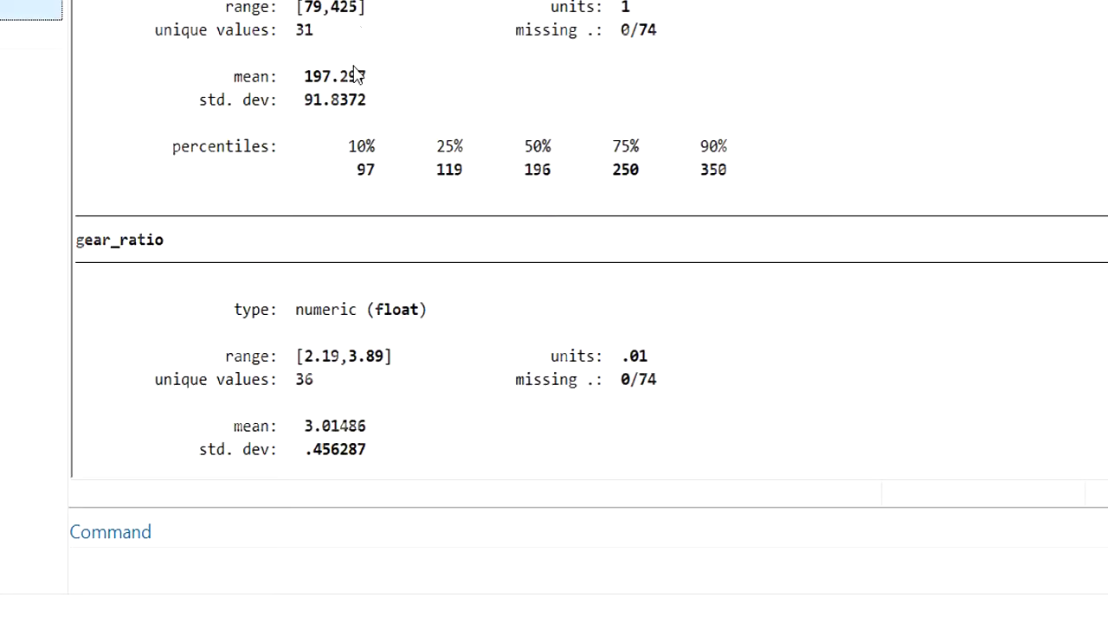
scroll(358, 72, "down", 15)
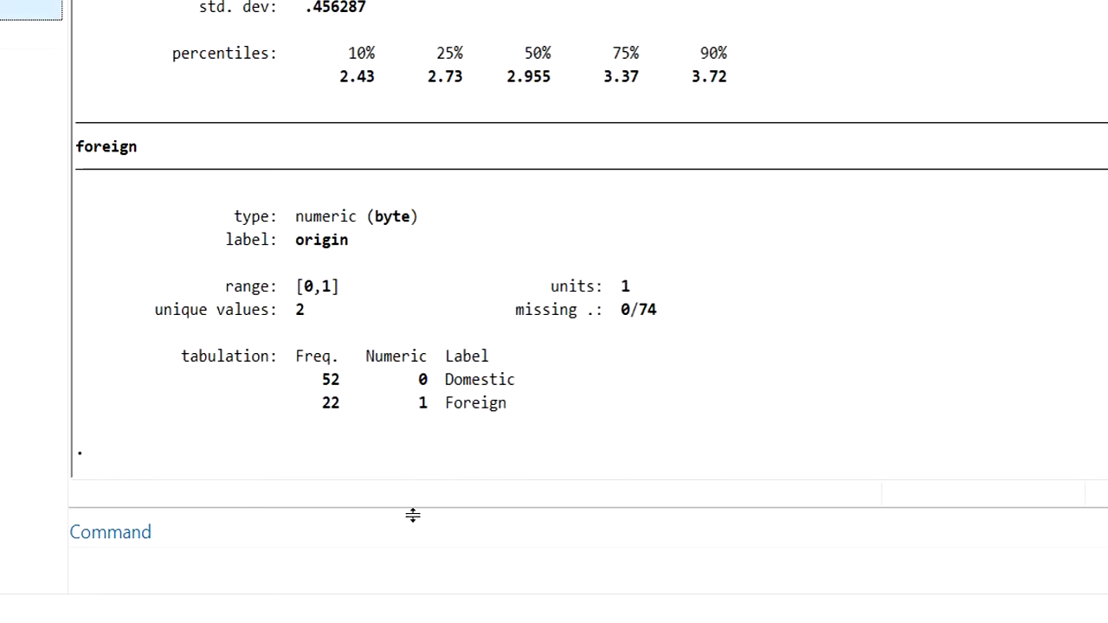
Run the describe command and review its headings: variable name, storage type, display format, value label and variable label
left_click(433, 569)
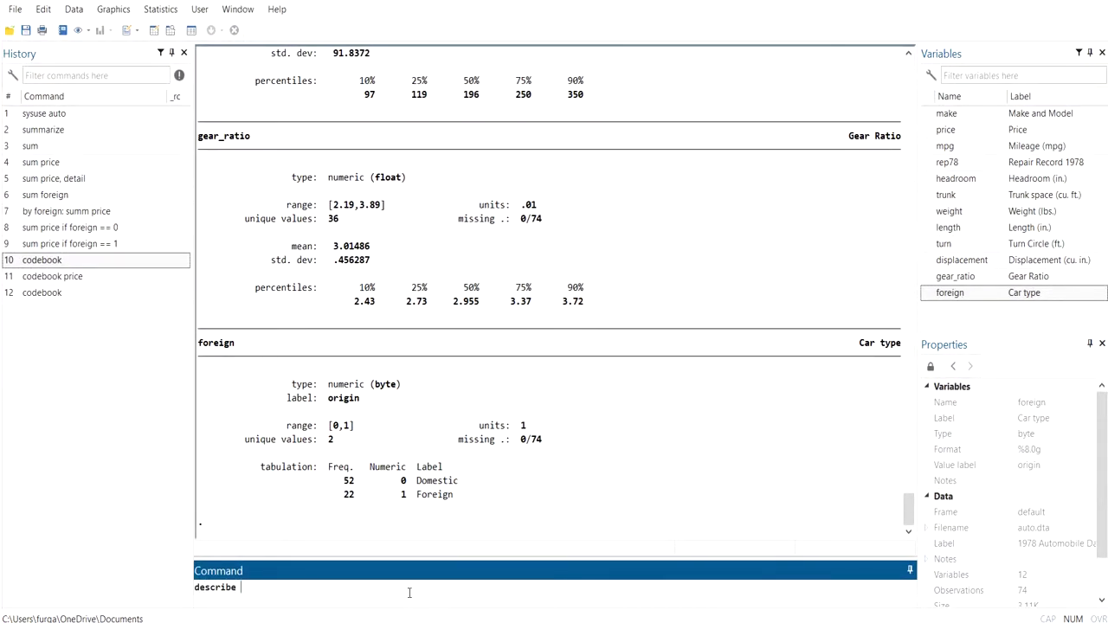
key("Return")
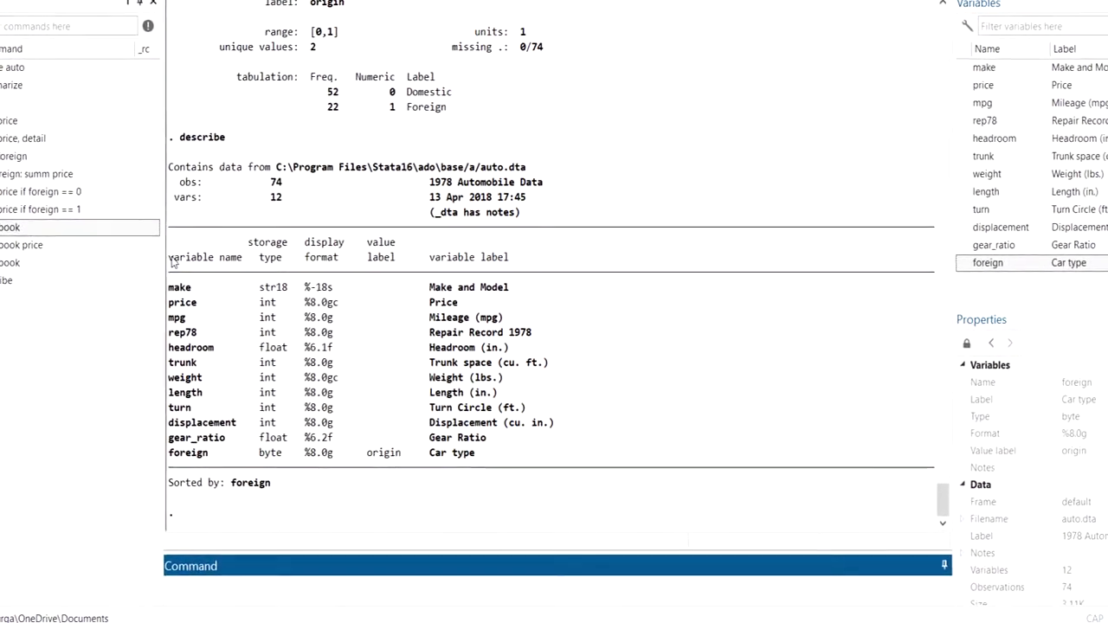
left_click_drag(257, 231, 308, 232)
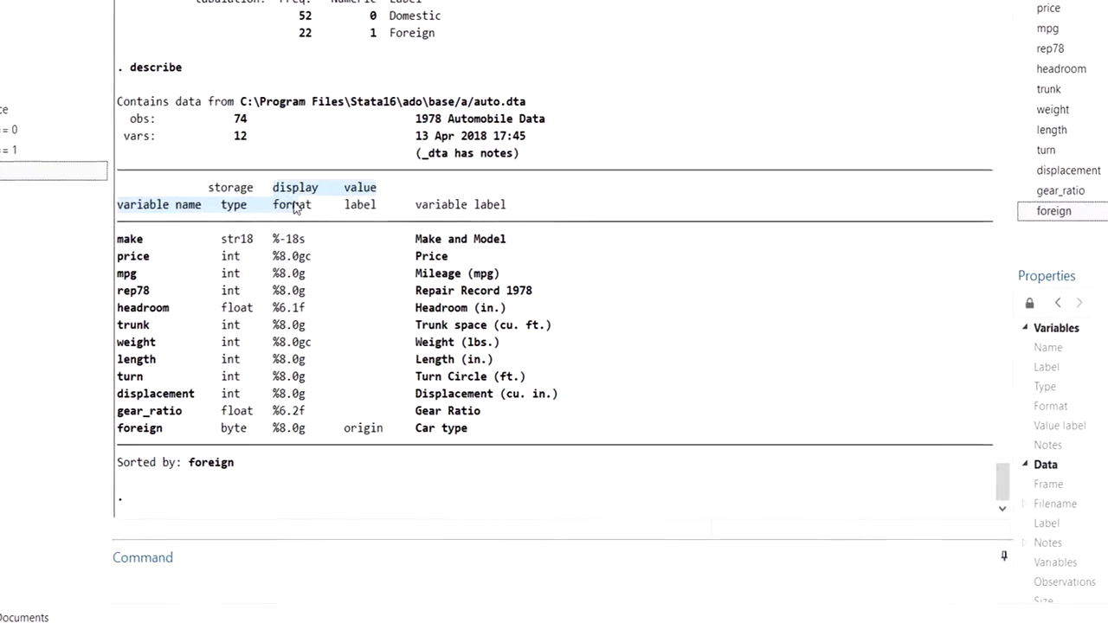
left_click(346, 208)
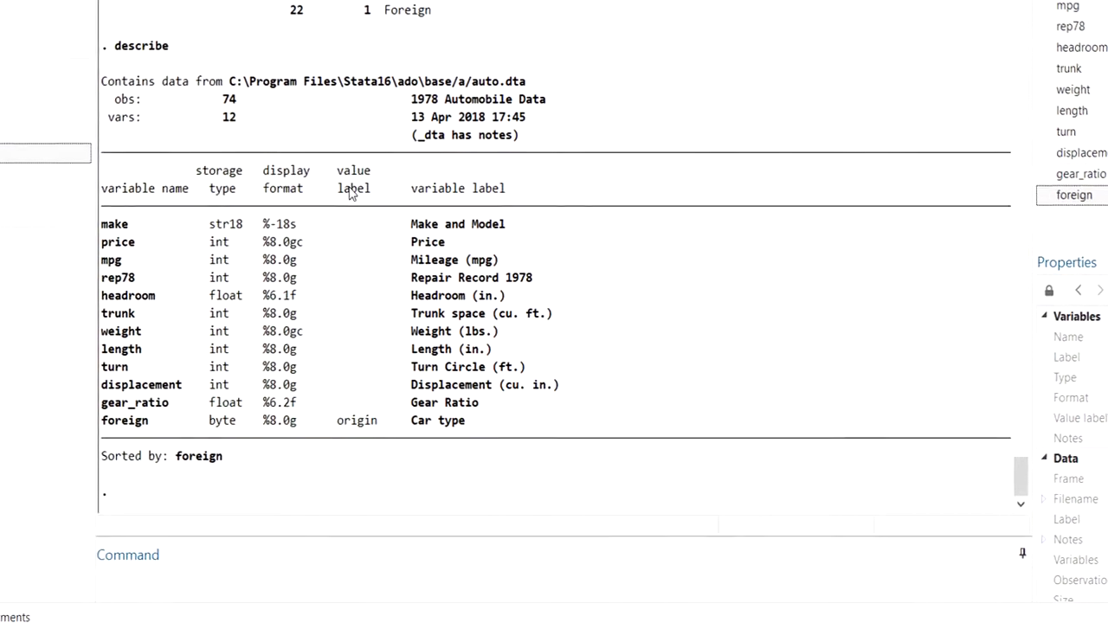
left_click_drag(412, 185, 502, 191)
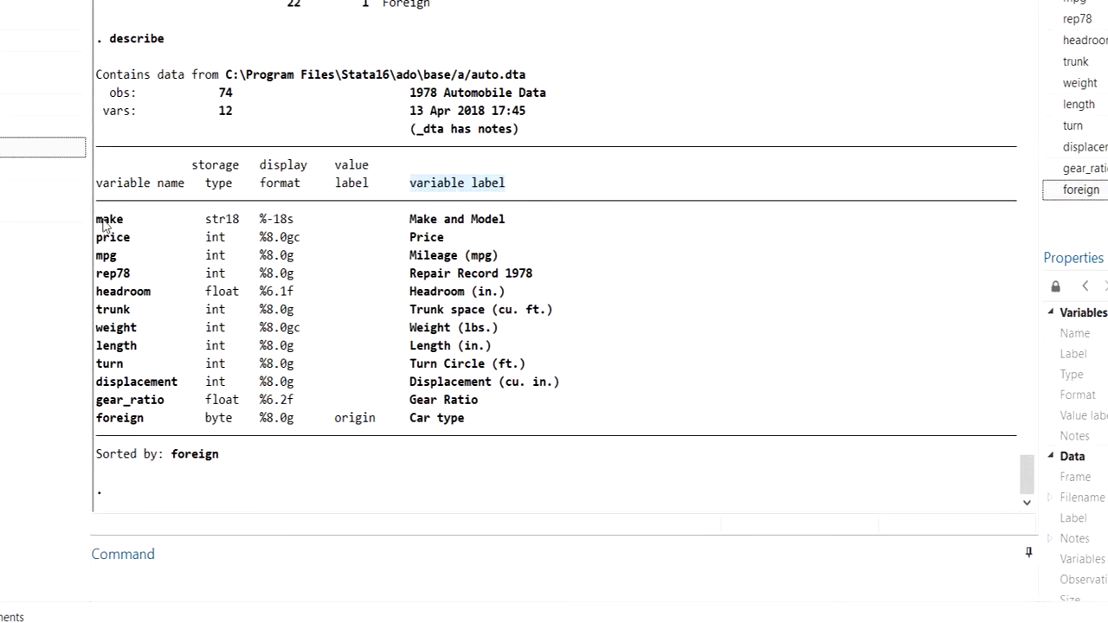
Examine the variable labels of make and price in the describe output
left_click_drag(97, 222, 119, 223)
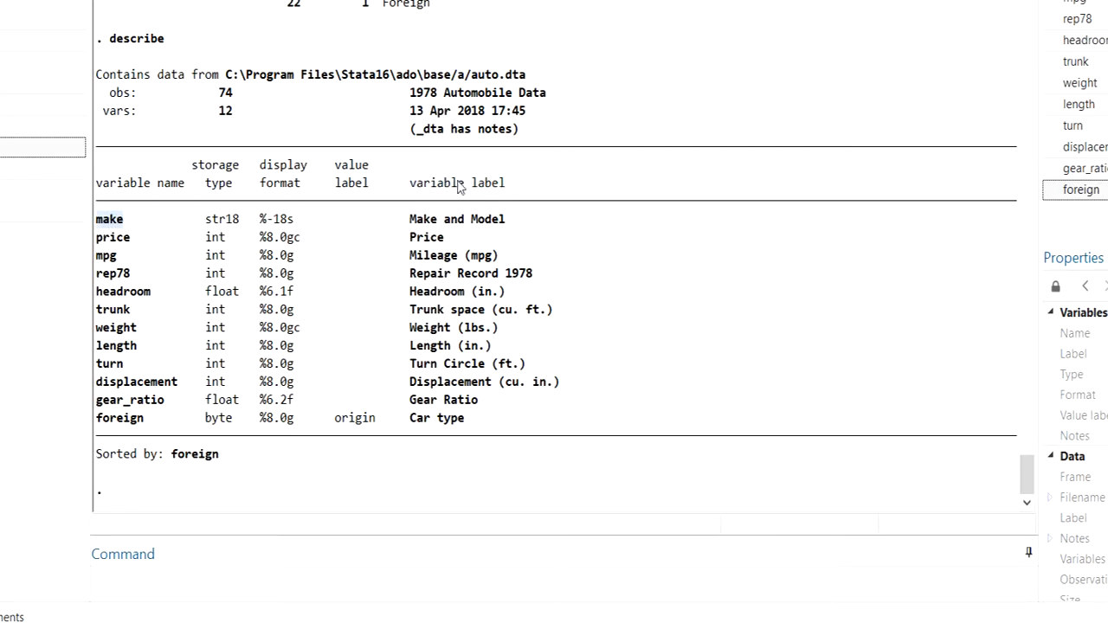
left_click_drag(411, 220, 507, 220)
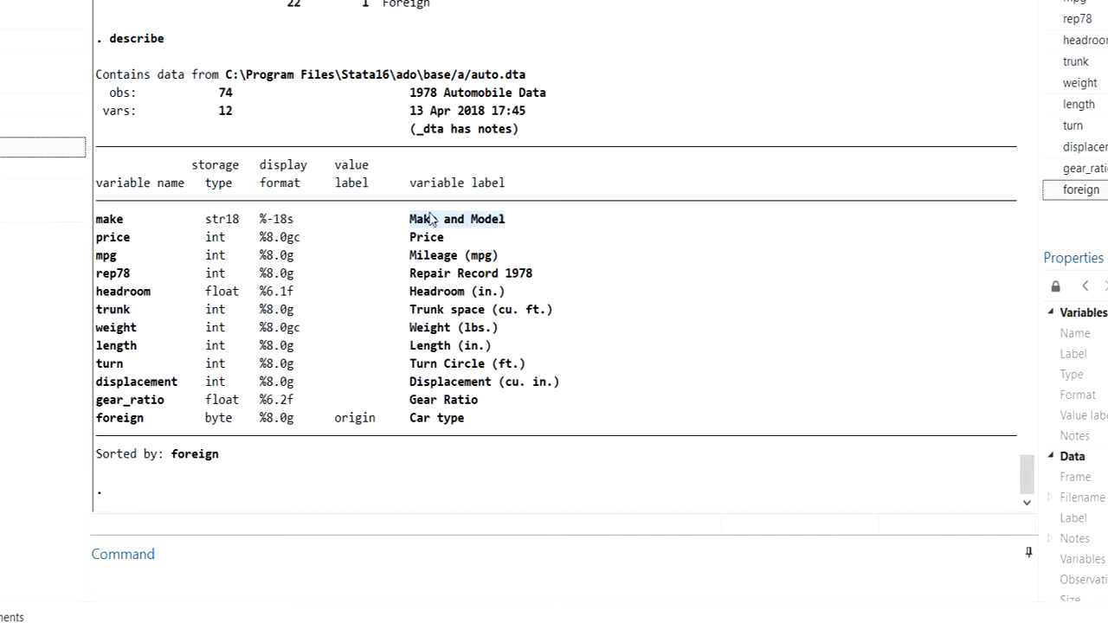
left_click_drag(444, 241, 421, 241)
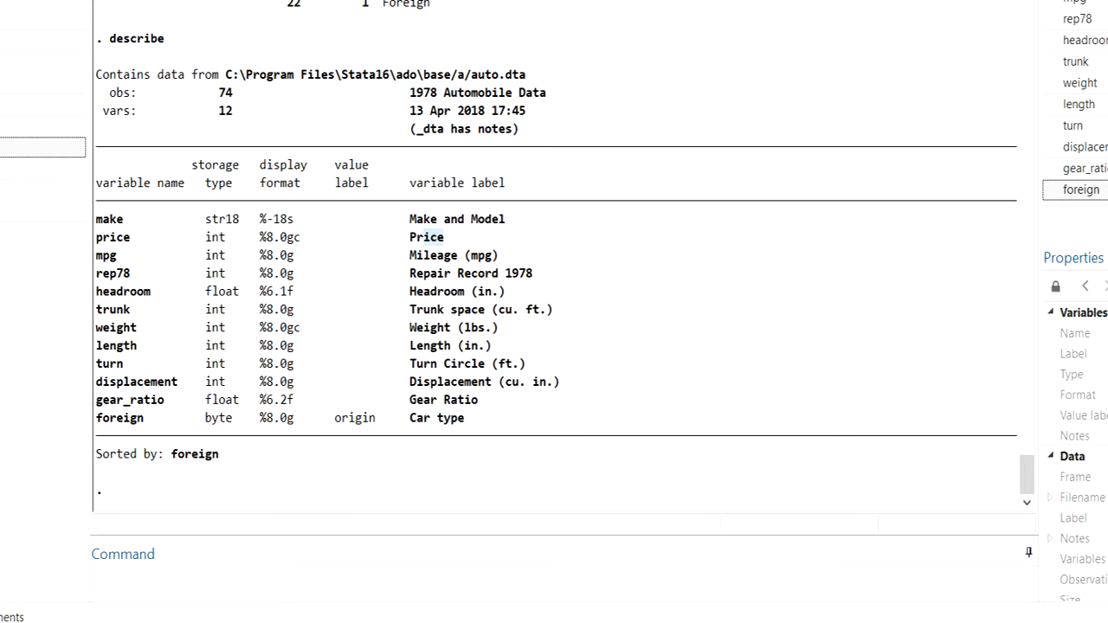
Open the Data Editor, select the make column and inspect its label in the variable properties
key("ctrl+8")
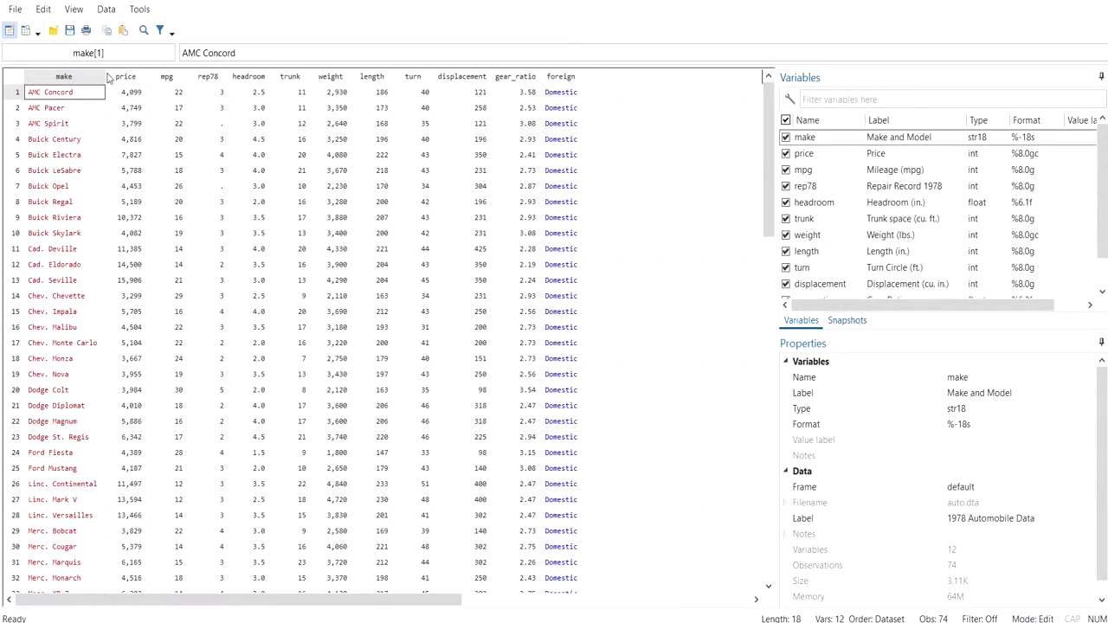
left_click(91, 78)
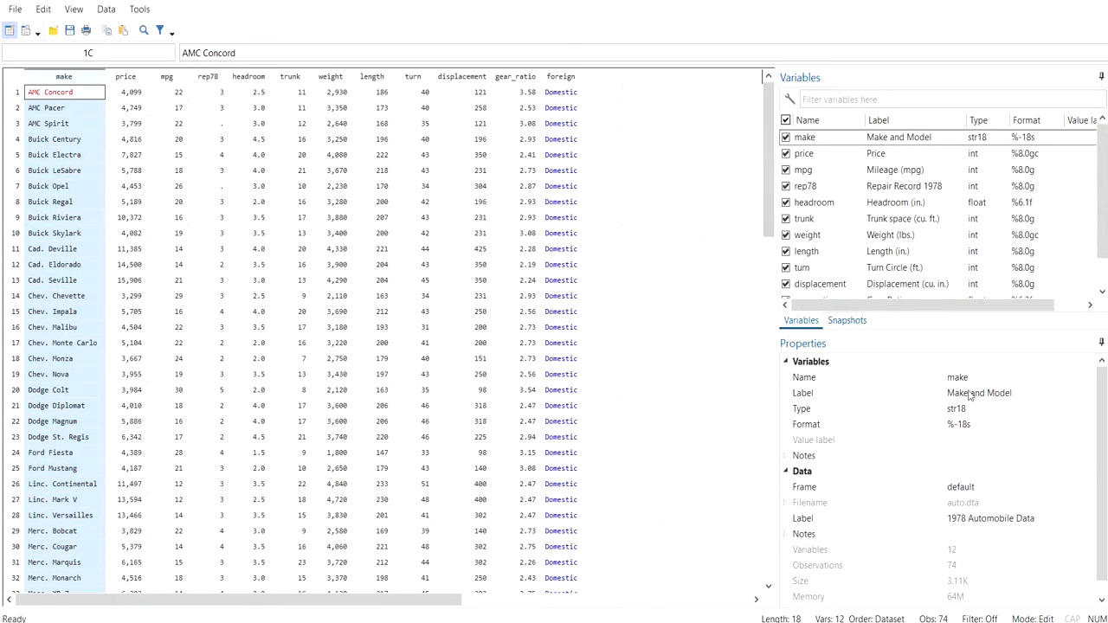
left_click_drag(949, 396, 1005, 396)
left_click(1013, 394)
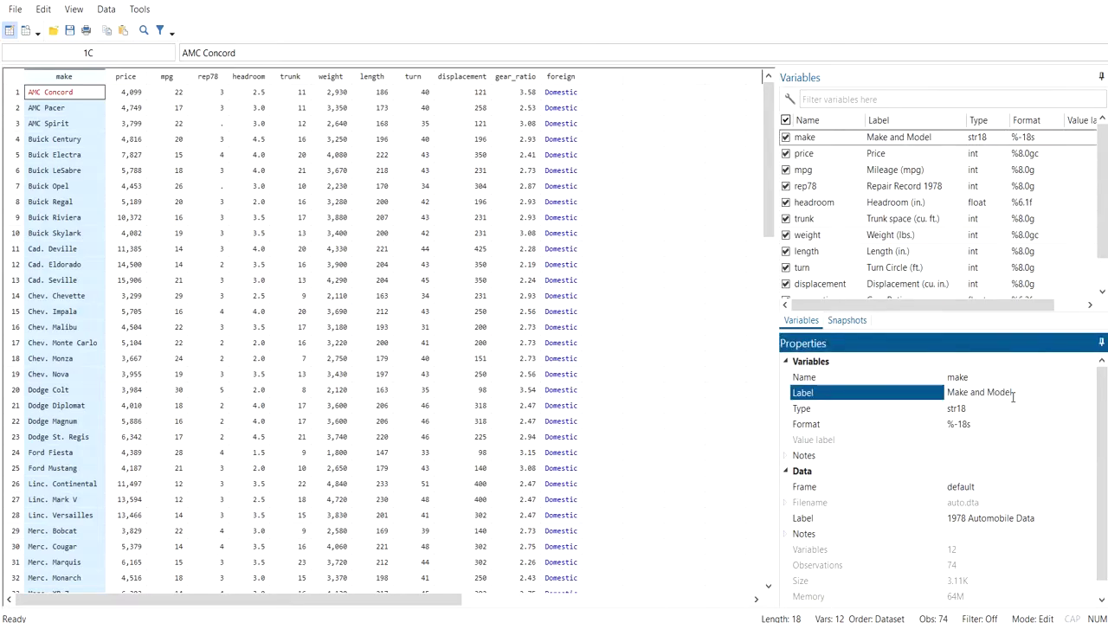
left_click(816, 413)
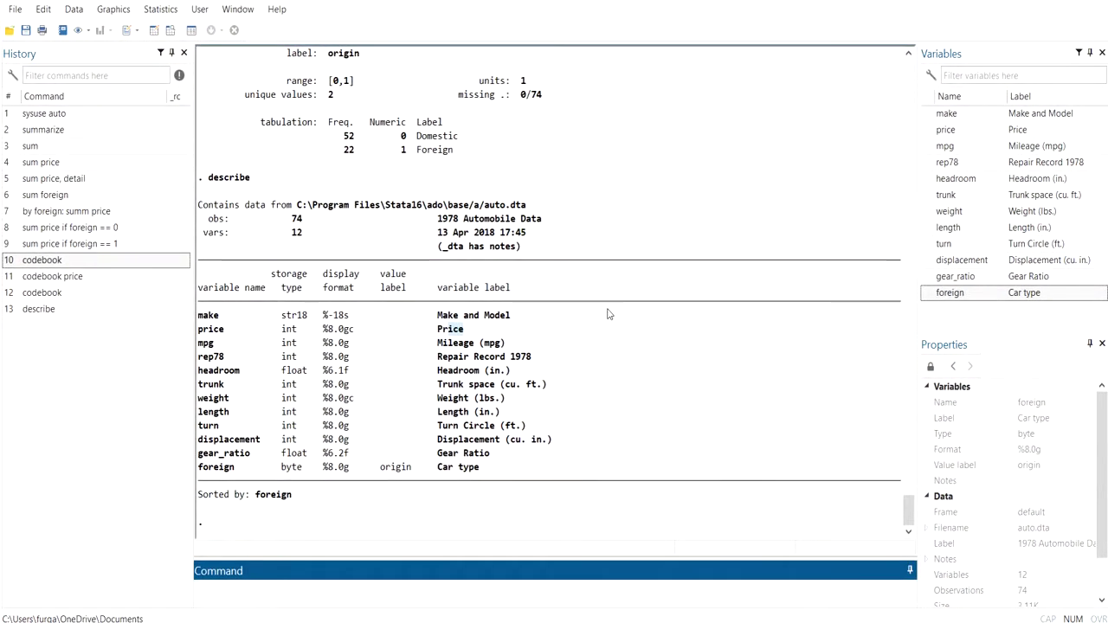
Produce a frequency table of the repair record variable with the command tabulate rep78
type("ta")
type("bulate")
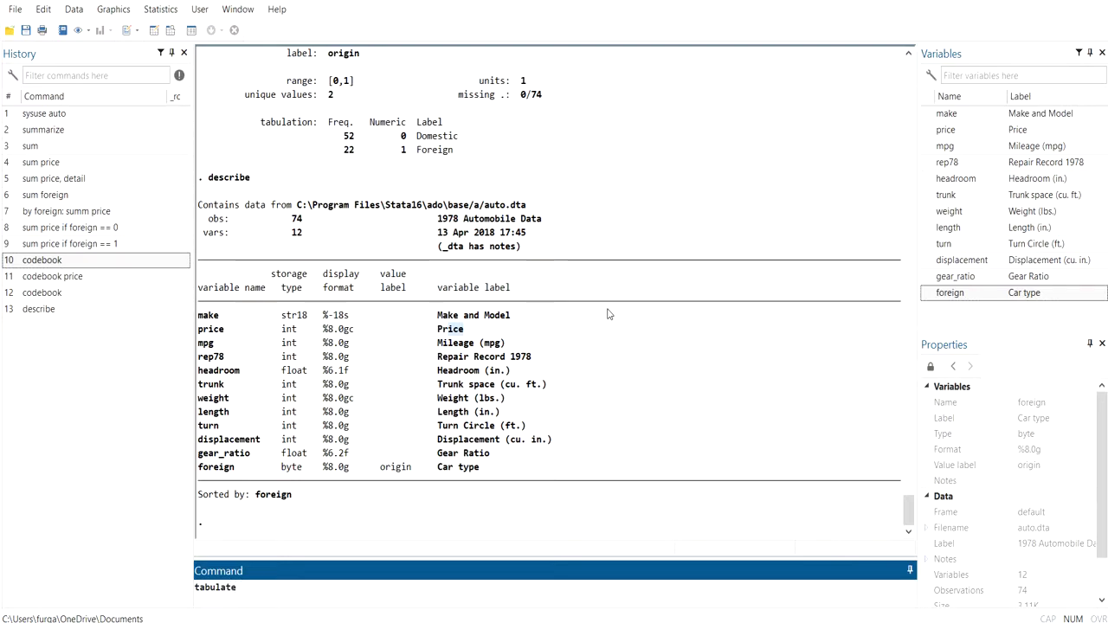
double_click(928, 164)
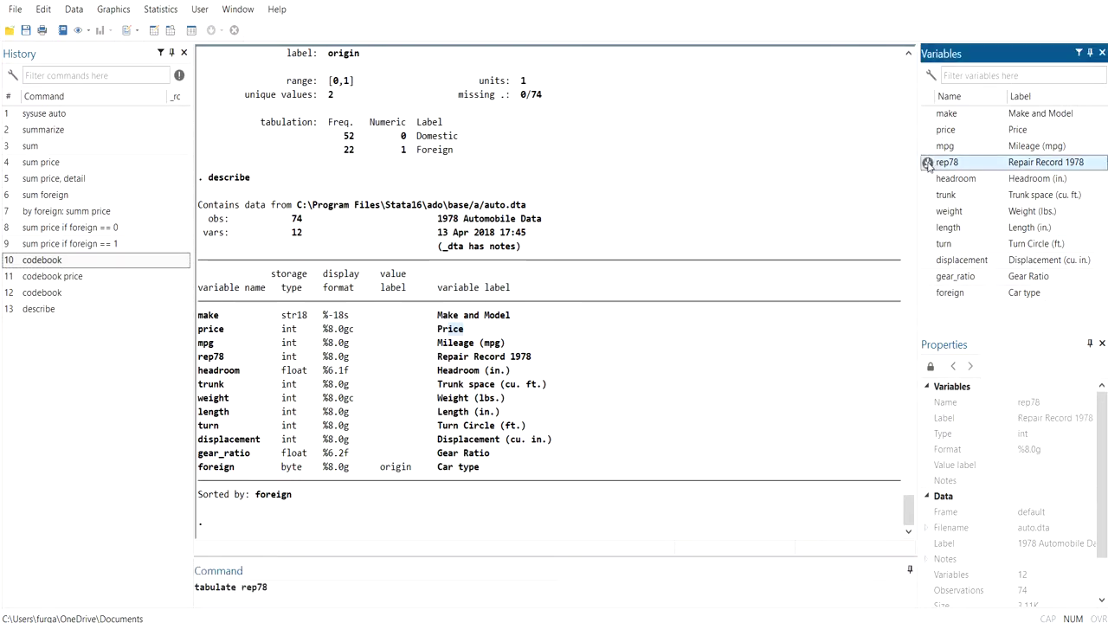
key("Return")
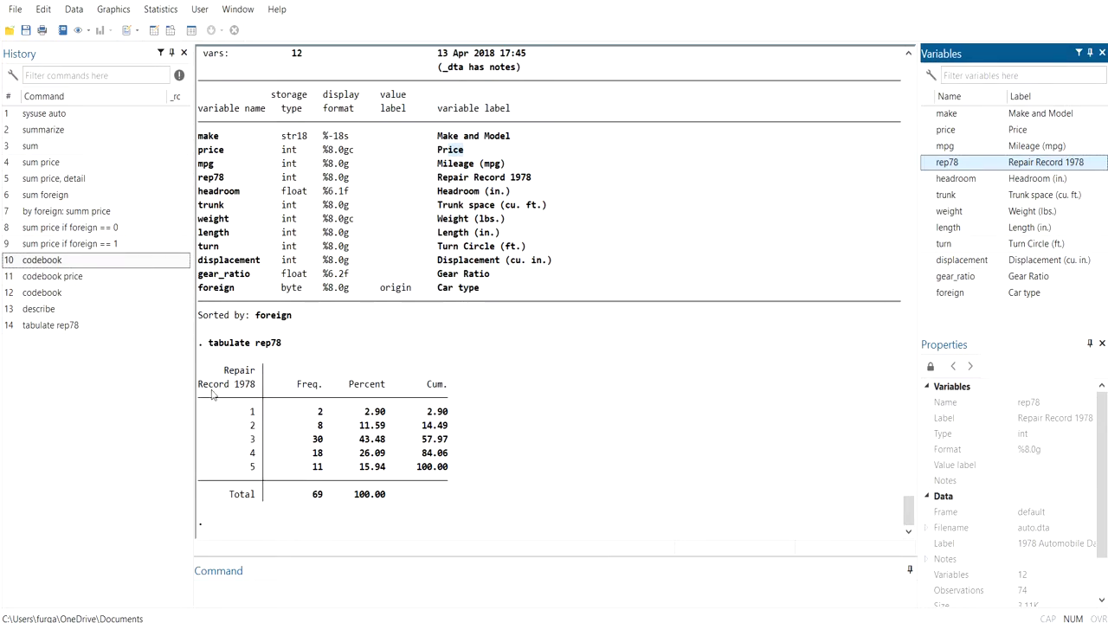
Examine the rep78 frequency table: the repair record categories with their frequencies, percentages and cumulative percentages
left_click_drag(211, 346, 243, 345)
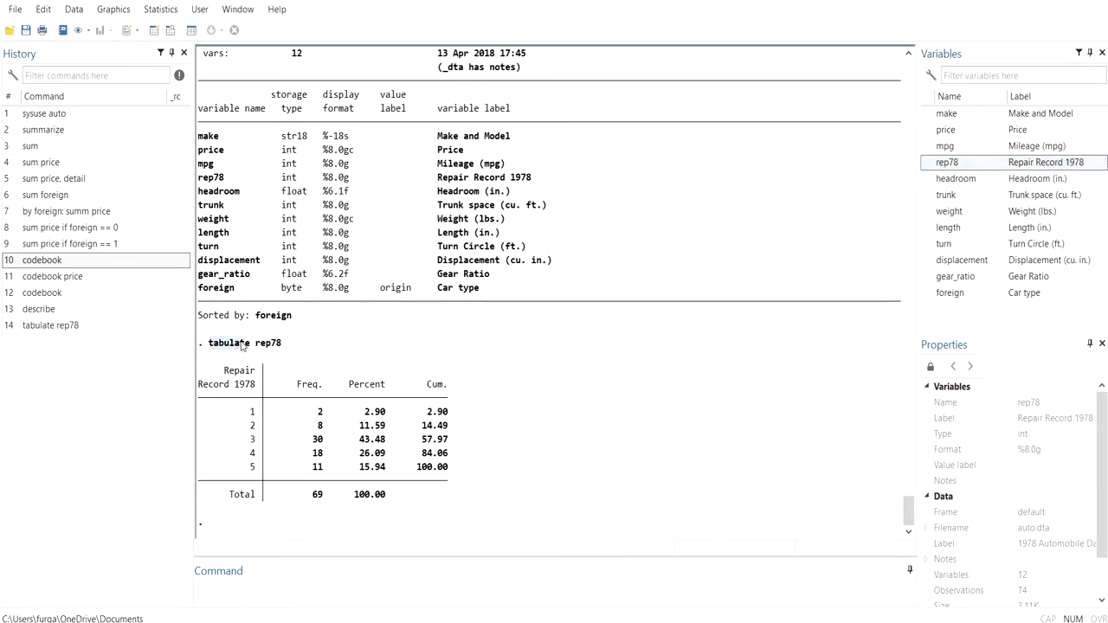
left_click(252, 414)
double_click(252, 466)
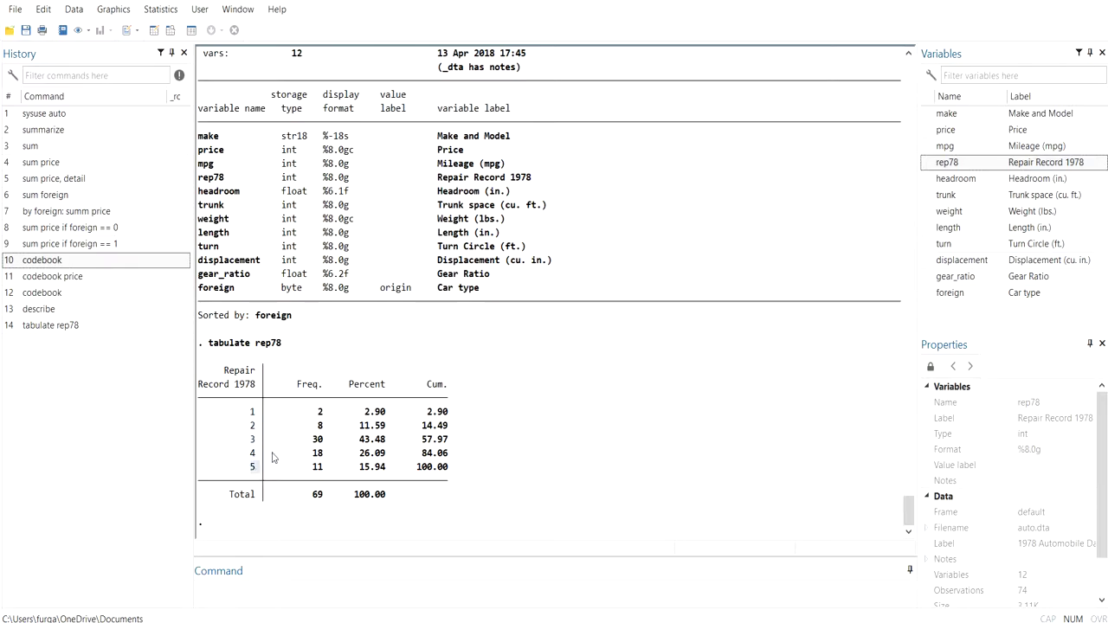
double_click(253, 413)
left_click(249, 444)
double_click(318, 427)
double_click(251, 439)
double_click(319, 440)
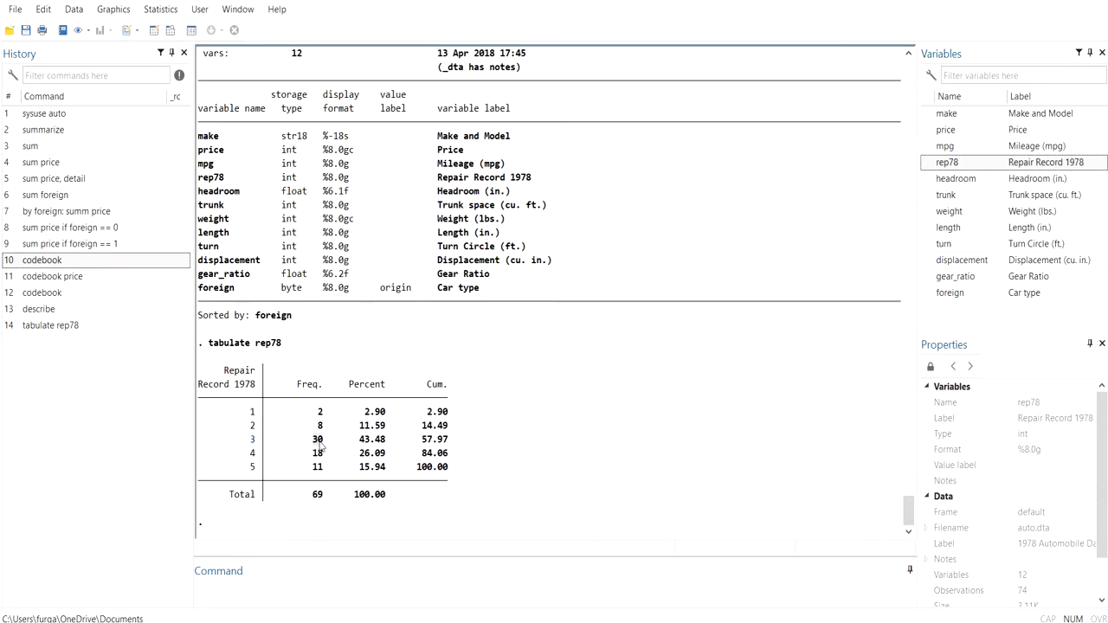
double_click(358, 389)
left_click_drag(437, 401, 437, 470)
left_click(437, 468)
Recall the tabulate rep78 command, shorten it to tab rep78, run it and review the resulting table
left_click(105, 326)
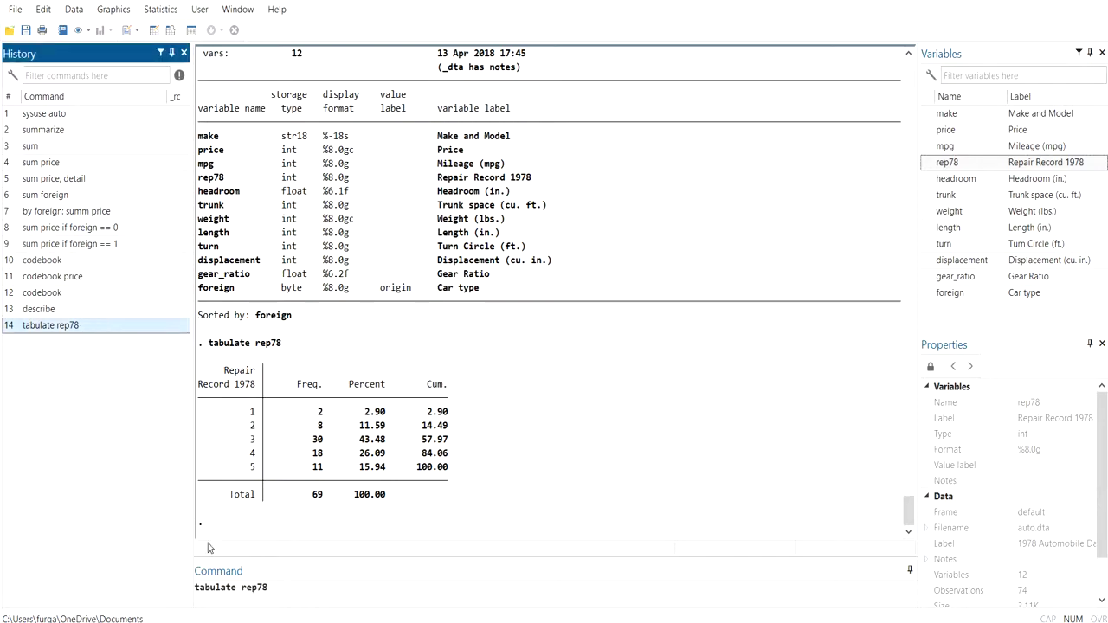
left_click(239, 587)
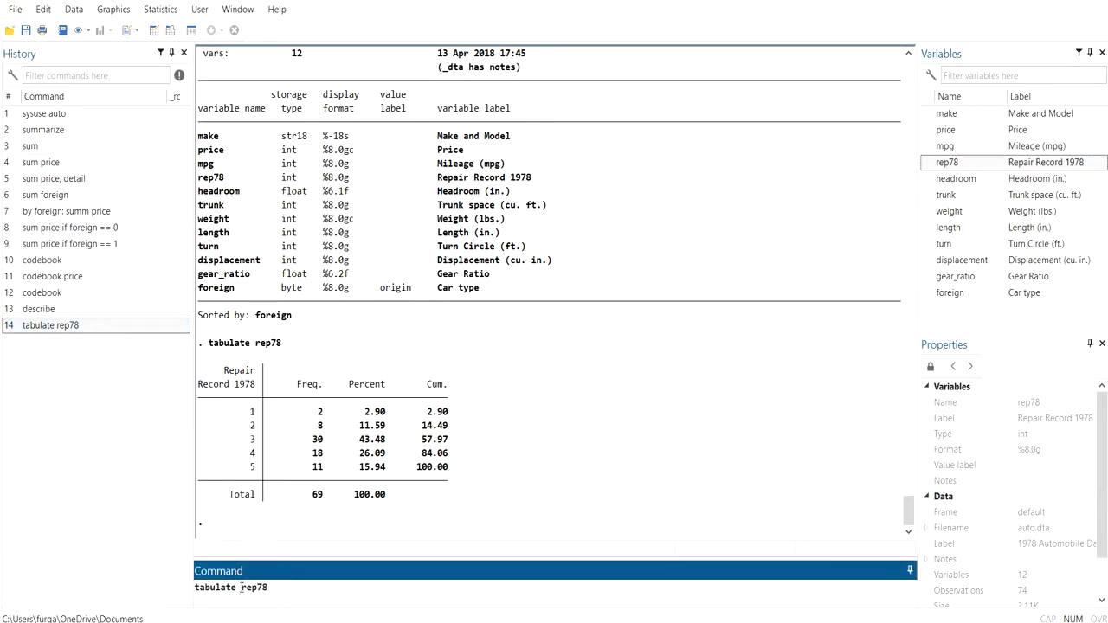
key("BackSpace")
key("BackSpace")
key("BackSpace")
key("BackSpace")
key("BackSpace")
key("Return")
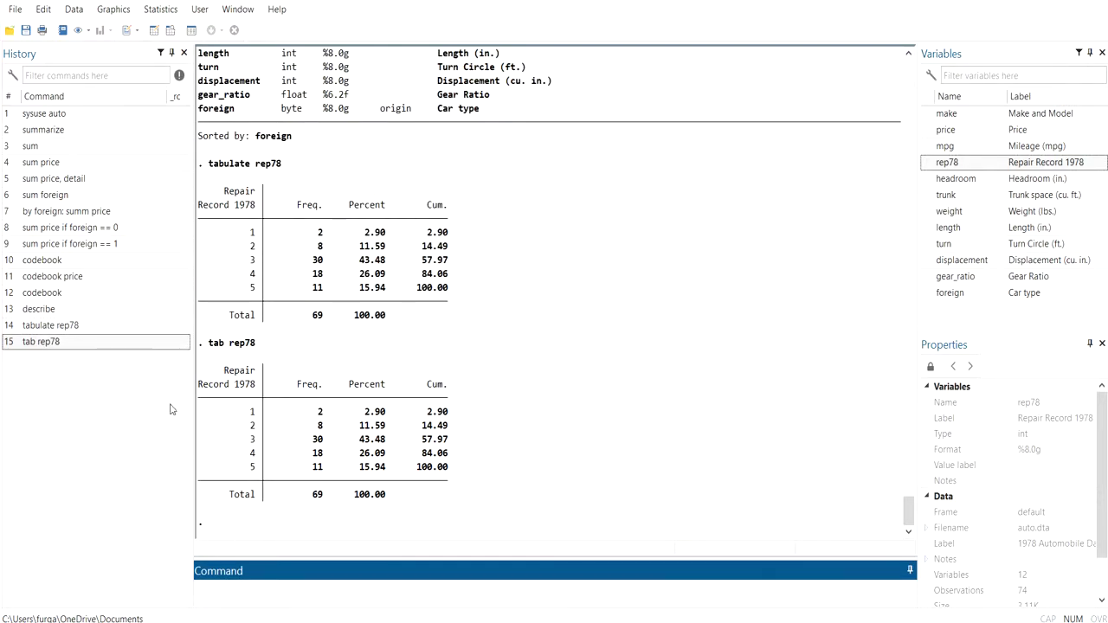
left_click_drag(208, 343, 419, 494)
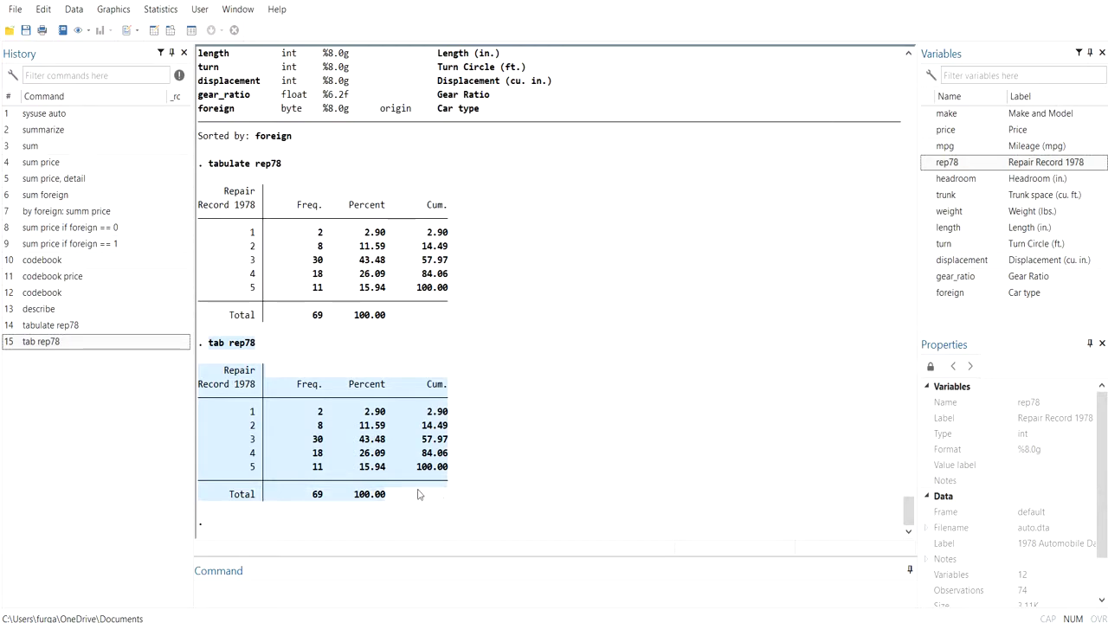
Try to tabulate rep78 with the detail option, using the command tab rep78, detail
left_click(324, 588)
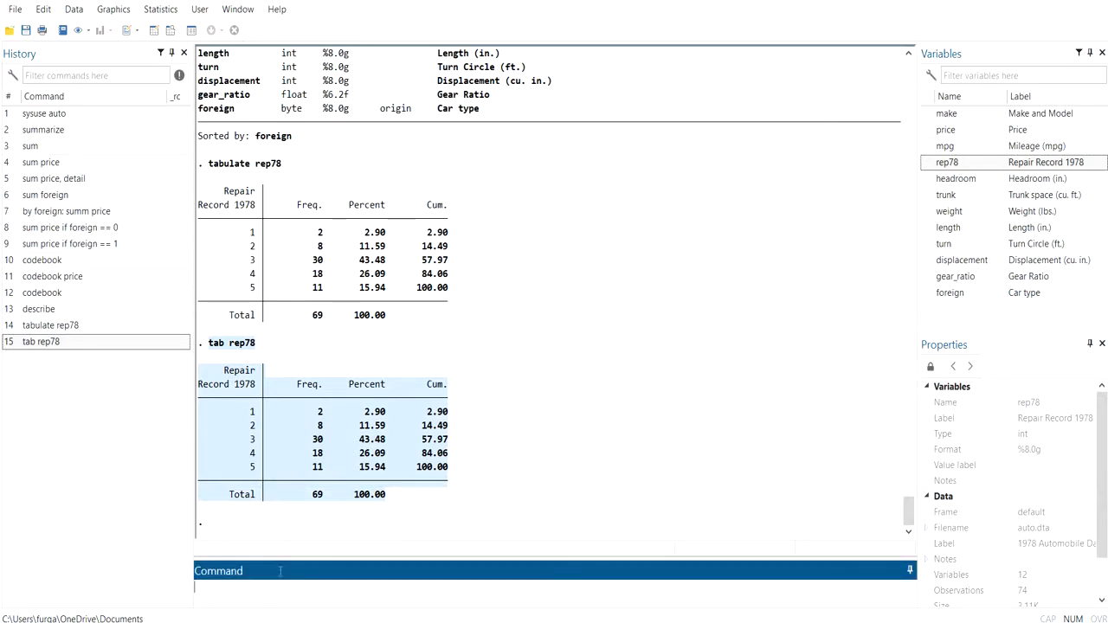
left_click(113, 342)
left_click(271, 587)
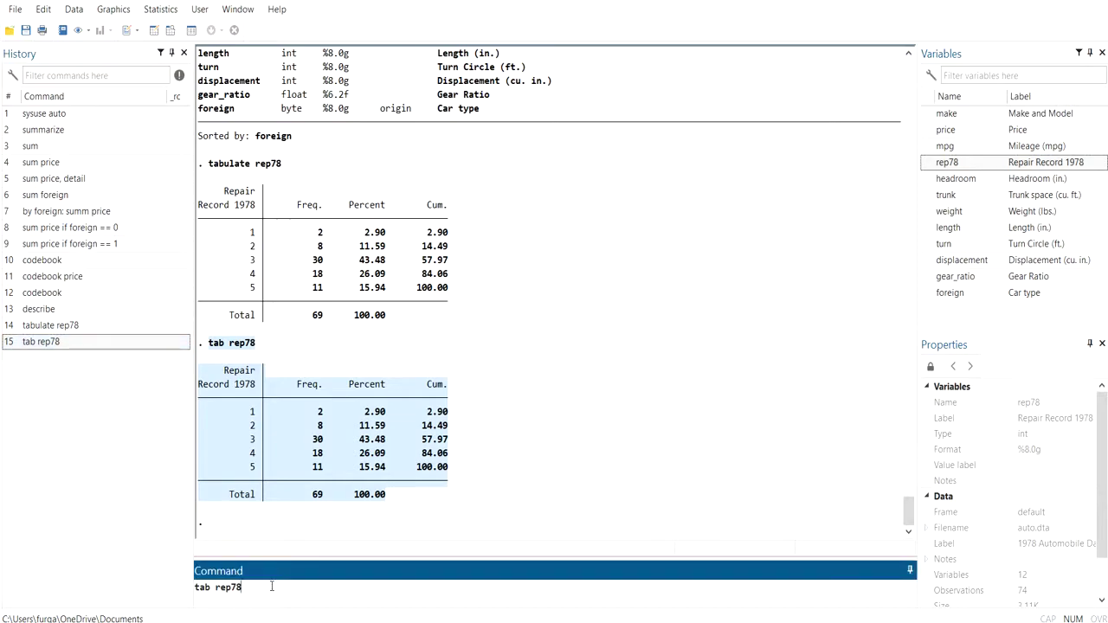
type(", detail")
key("Return")
Recall the last command, replace the detail option with plot and run tab rep78, plot
left_click(60, 358)
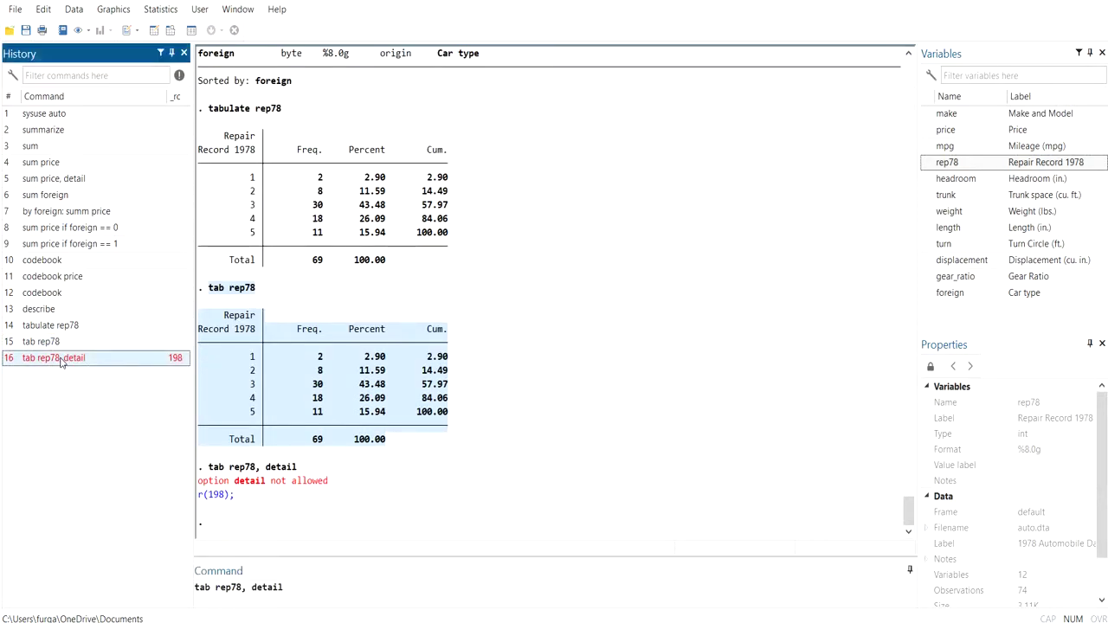
left_click(324, 585)
key("BackSpace")
key("BackSpace")
key("BackSpace")
key("BackSpace")
key("BackSpace")
key("BackSpace")
type("plot")
key("Return")
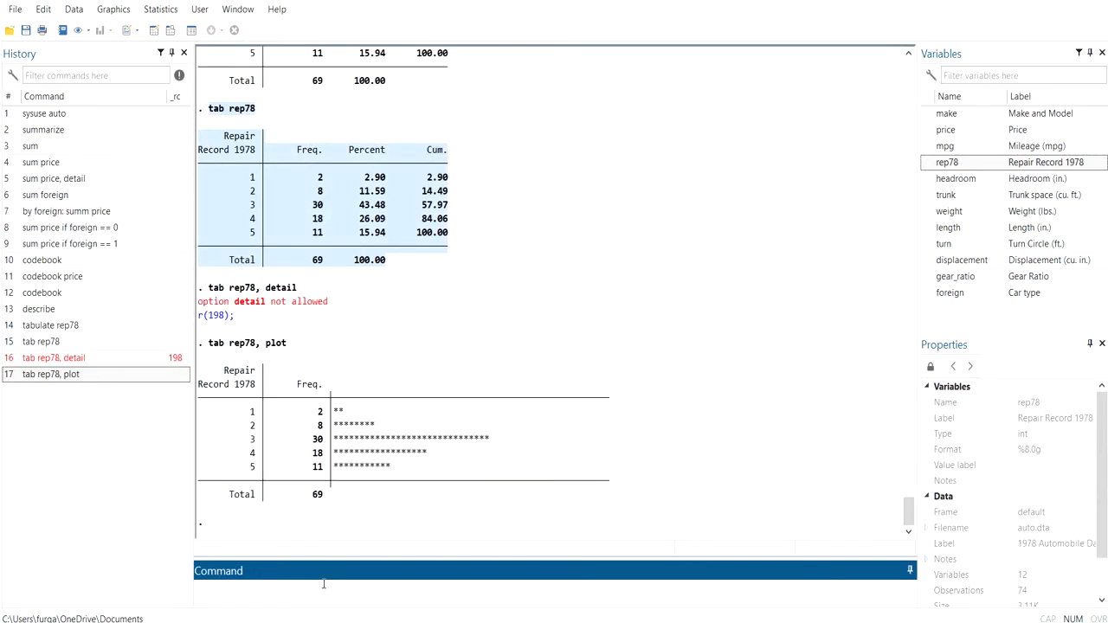
Examine the asterisk bars for repair record categories 2 to 5 in the frequency plot
left_click(352, 414)
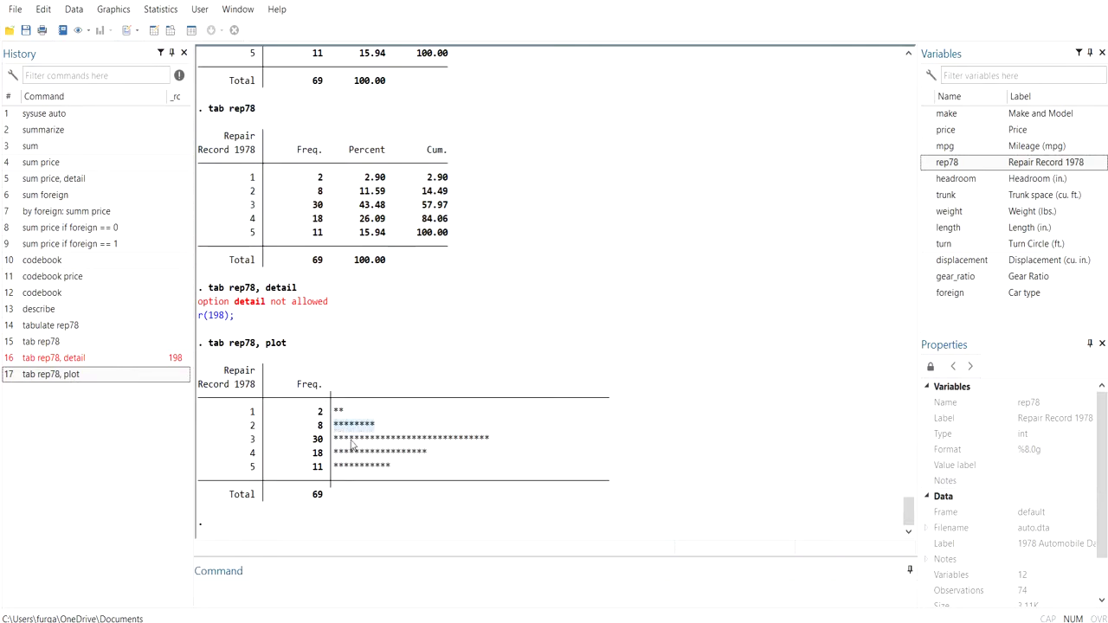
left_click_drag(335, 438, 490, 442)
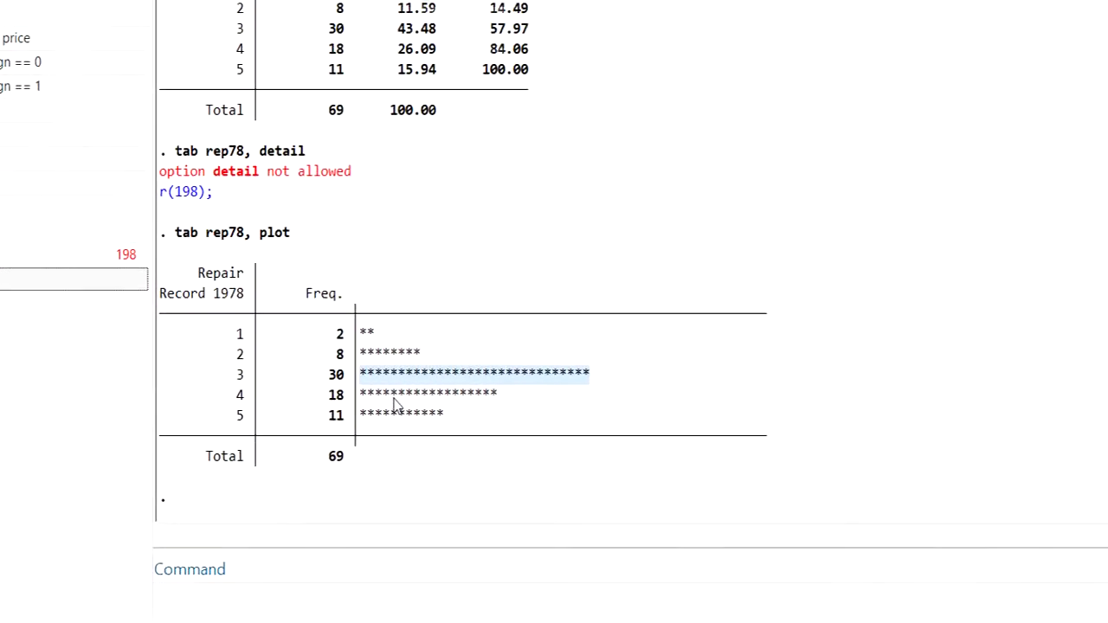
left_click_drag(337, 453, 437, 455)
left_click_drag(401, 362, 518, 360)
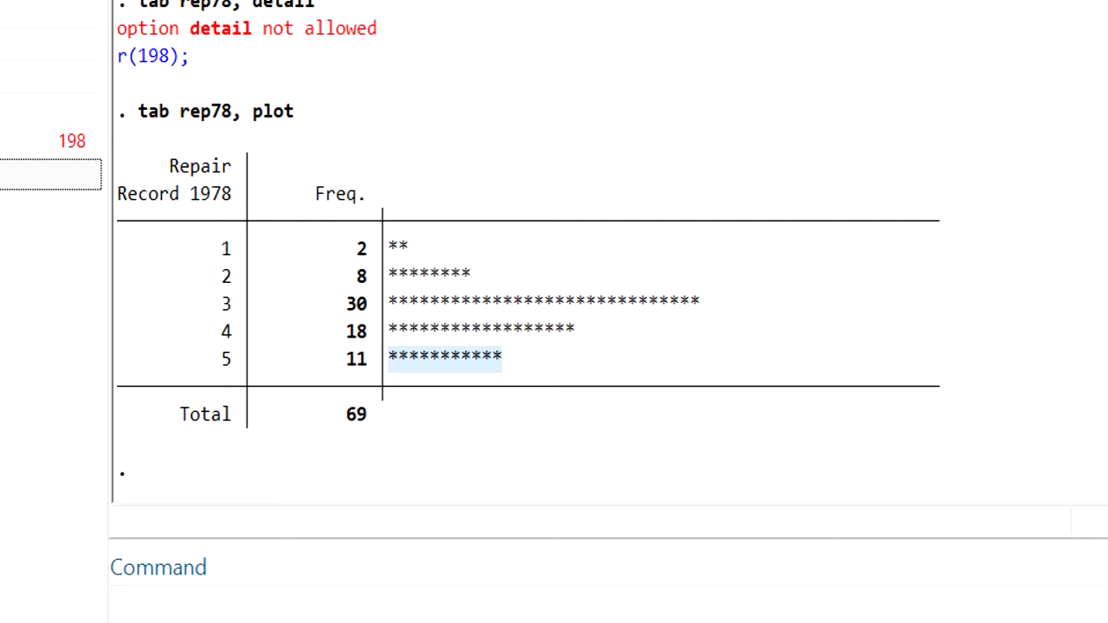
Recall the tab rep78, plot command, replace rep78 with price and run tab price, plot
left_click(52, 174)
left_click(192, 602)
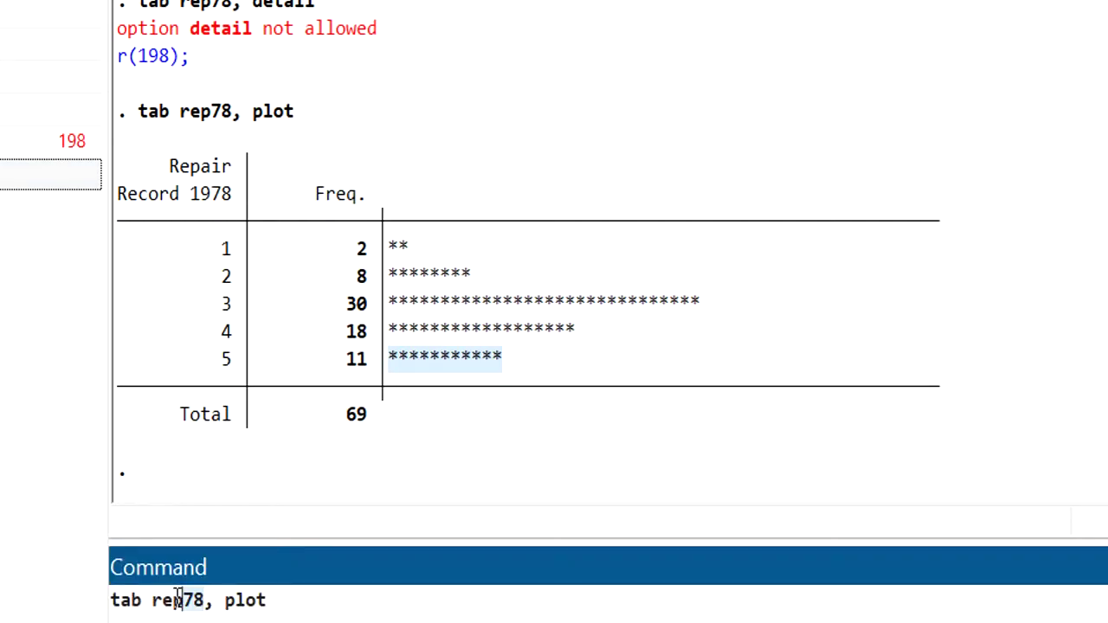
double_click(222, 592)
type("price")
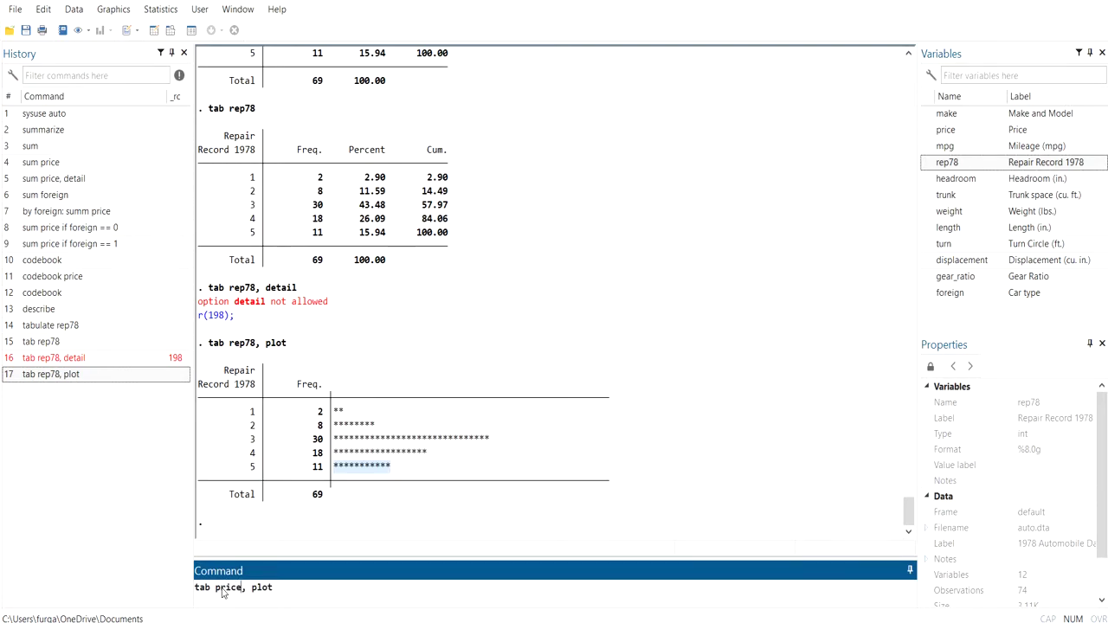
key("Return")
Examine the frequency plot of price and compare its asterisks with the bar for category 3 in the rep78 plot
scroll(309, 433, "up", 20)
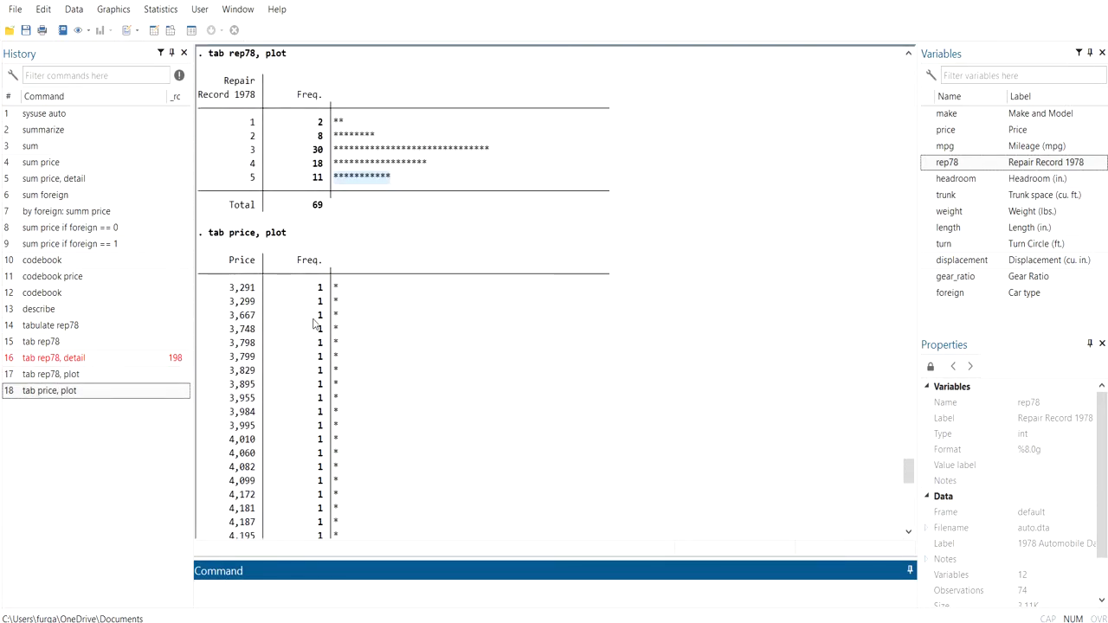
left_click(229, 295)
left_click_drag(234, 322, 247, 370)
left_click_drag(336, 292, 345, 332)
scroll(347, 355, "down", 14)
scroll(339, 352, "down", 6)
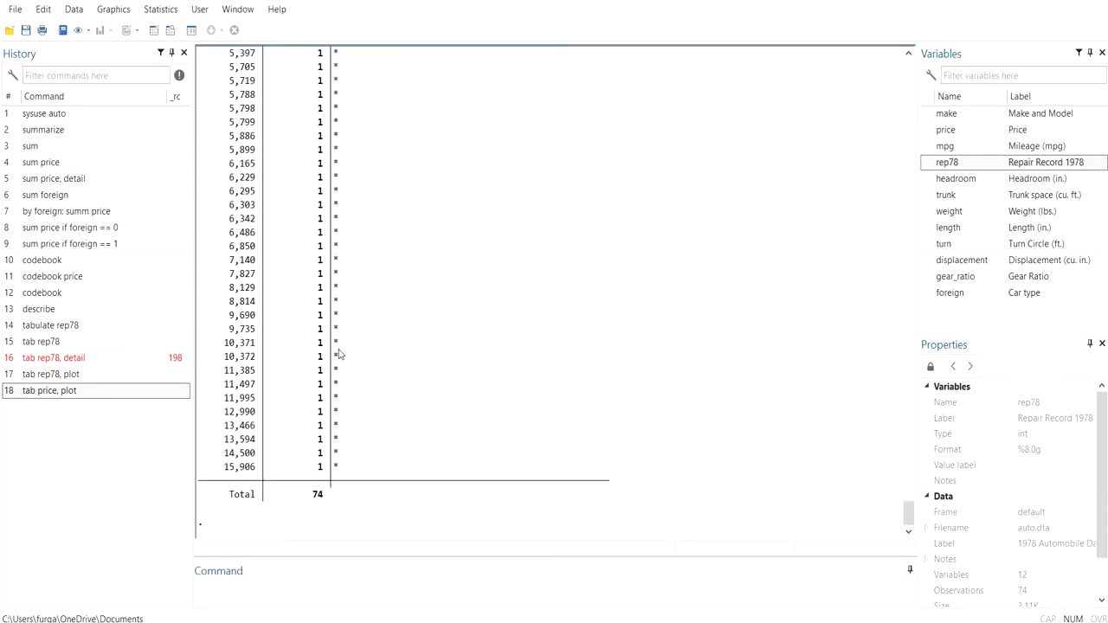
scroll(337, 363, "up", 20)
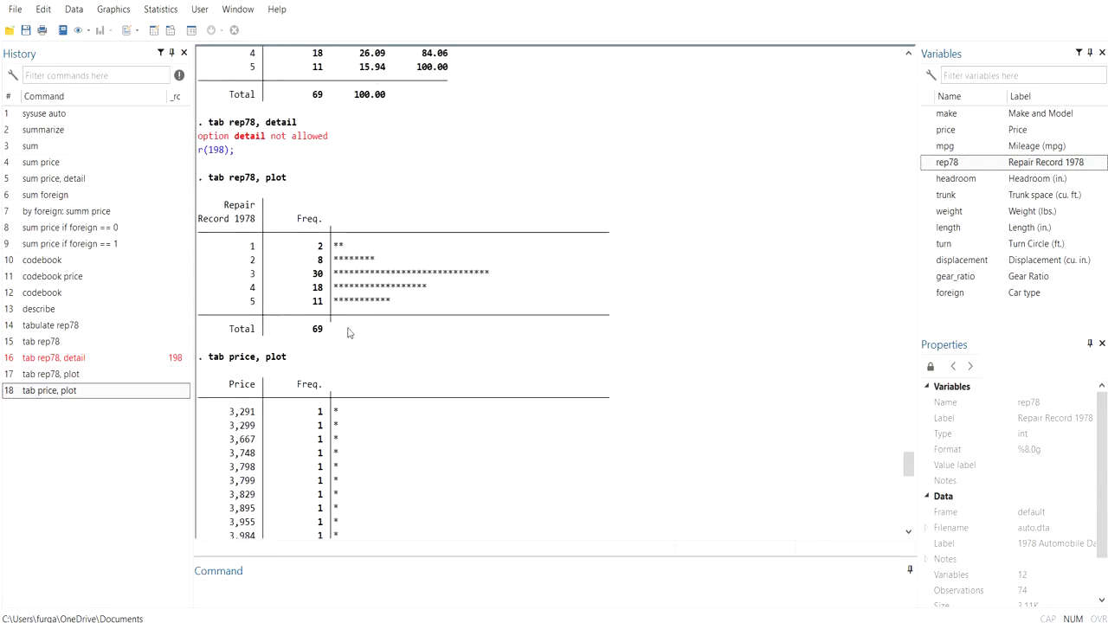
left_click_drag(334, 267, 511, 280)
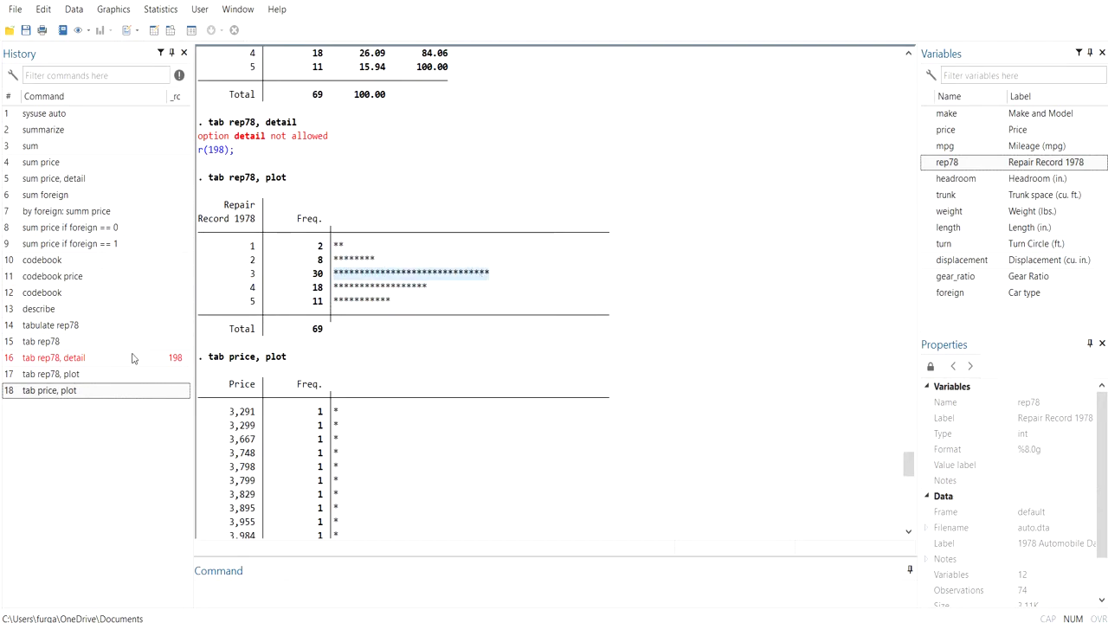
Run the inspect command for all variables in the dataset
scroll(301, 489, "down", 13)
left_click(342, 589)
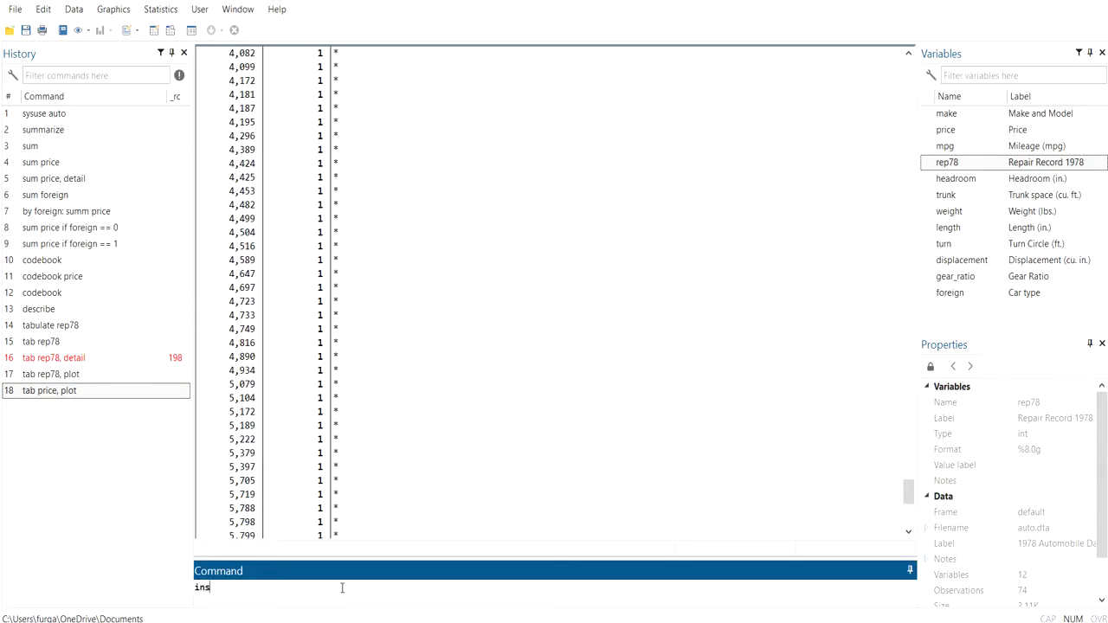
type("inspect")
key("Return")
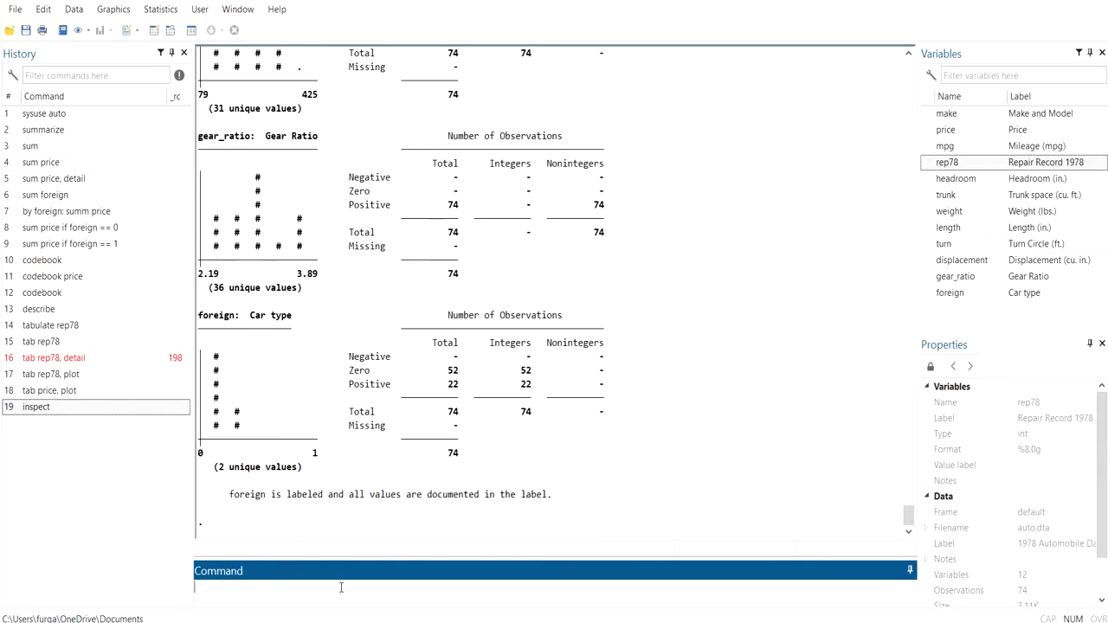
Examine the inspect output for make and price, including the negative, zero and positive observation counts
scroll(302, 501, "up", 20)
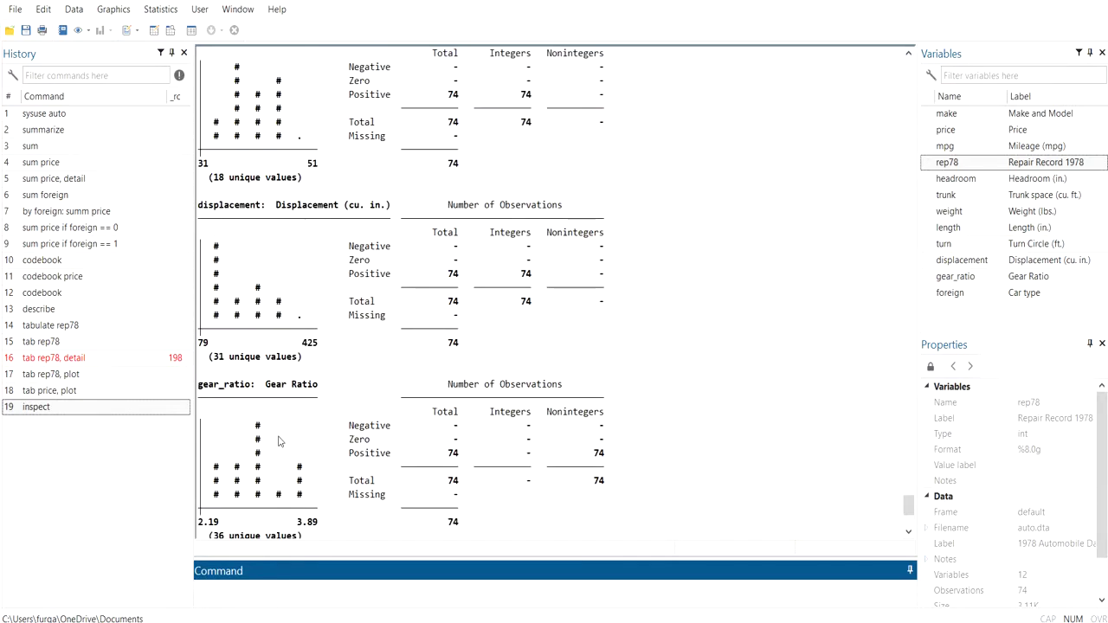
scroll(294, 442, "up", 18)
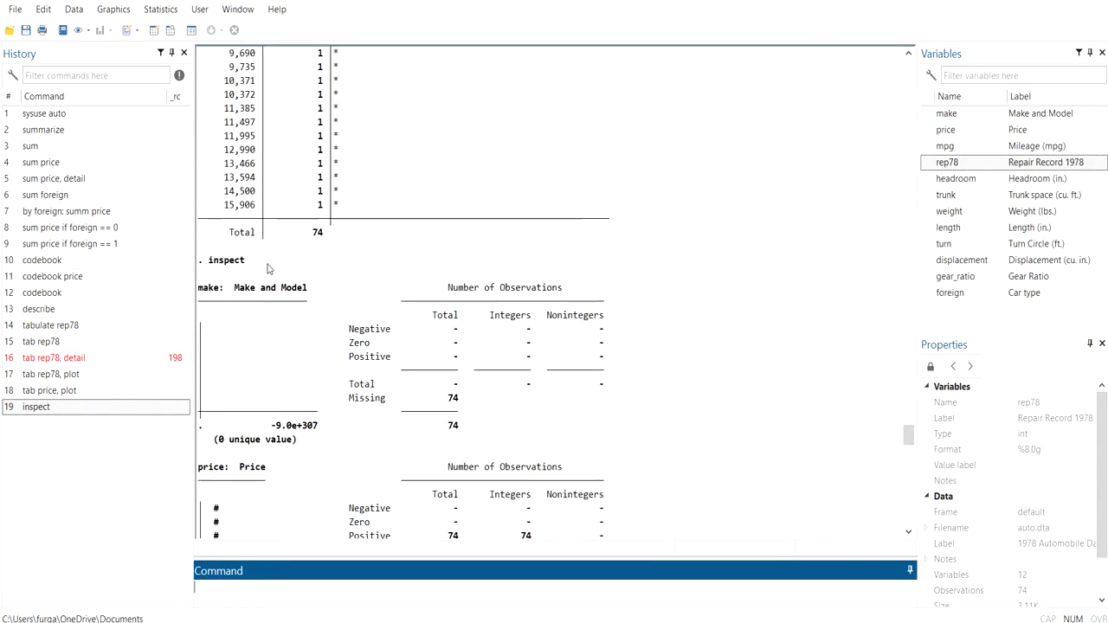
left_click(199, 294)
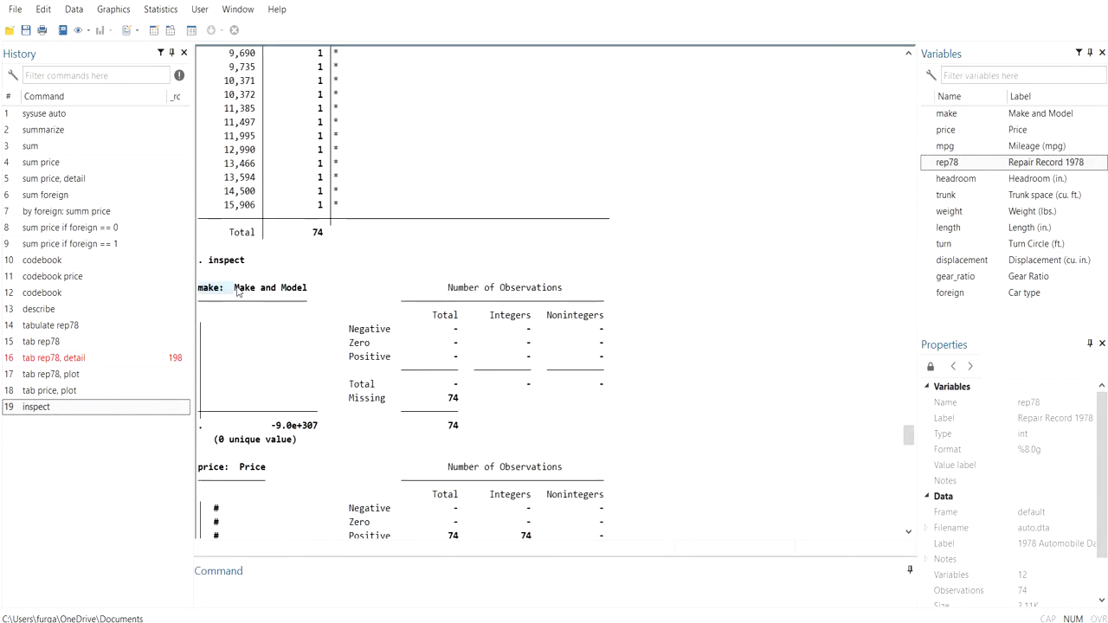
left_click_drag(232, 291, 308, 293)
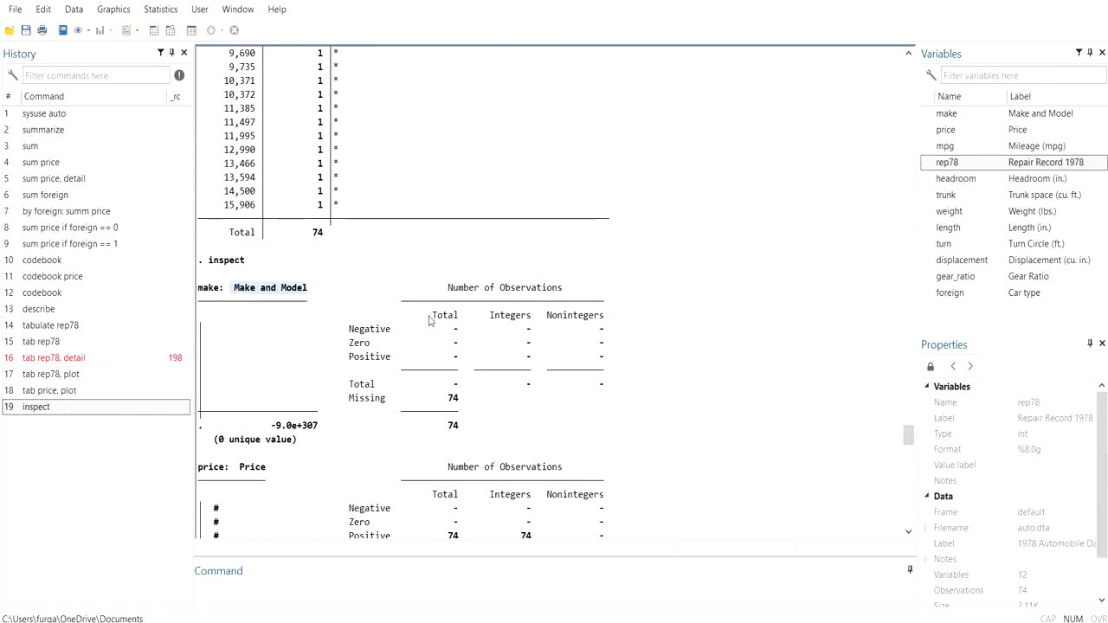
left_click(360, 332)
left_click_drag(361, 357, 372, 357)
scroll(373, 353, "down", 3)
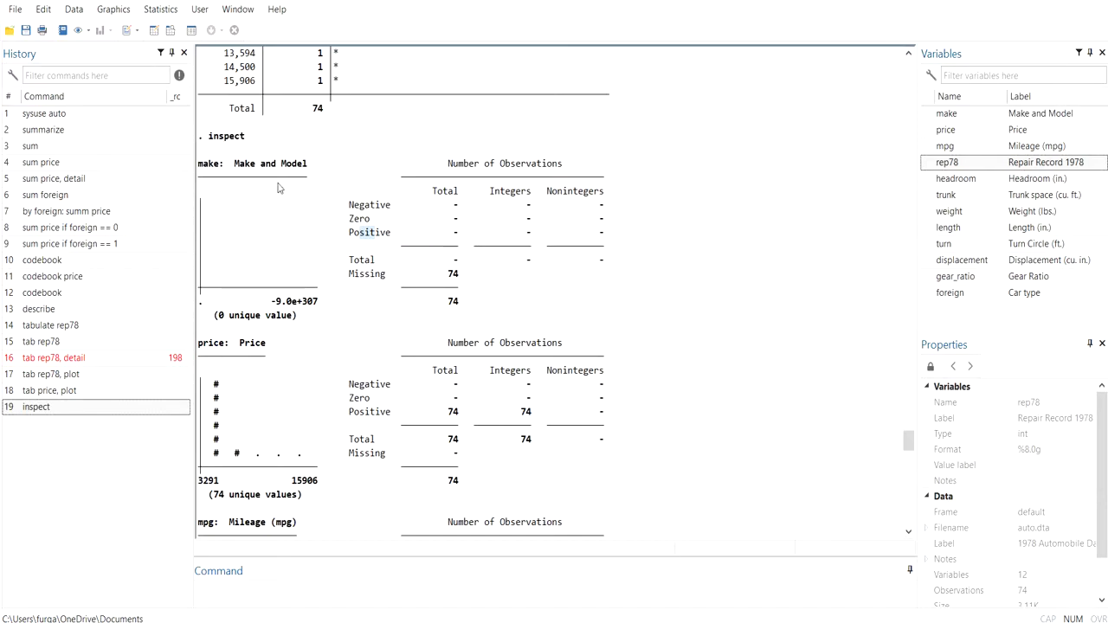
scroll(277, 186, "down", 2)
left_click(200, 264)
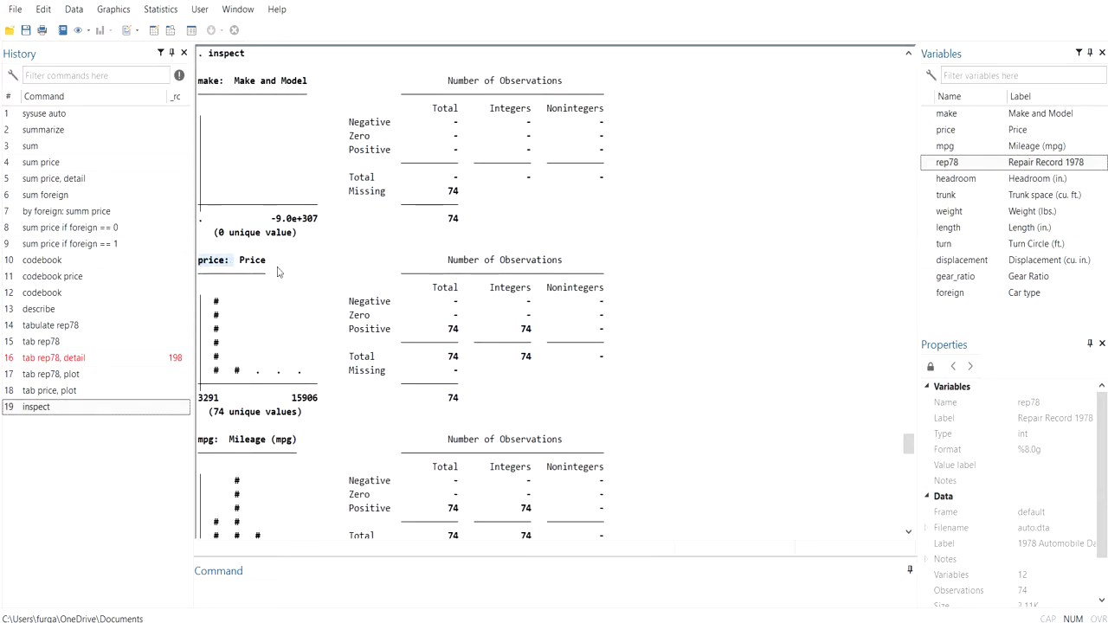
left_click_drag(359, 303, 404, 331)
left_click(377, 318)
left_click(450, 335)
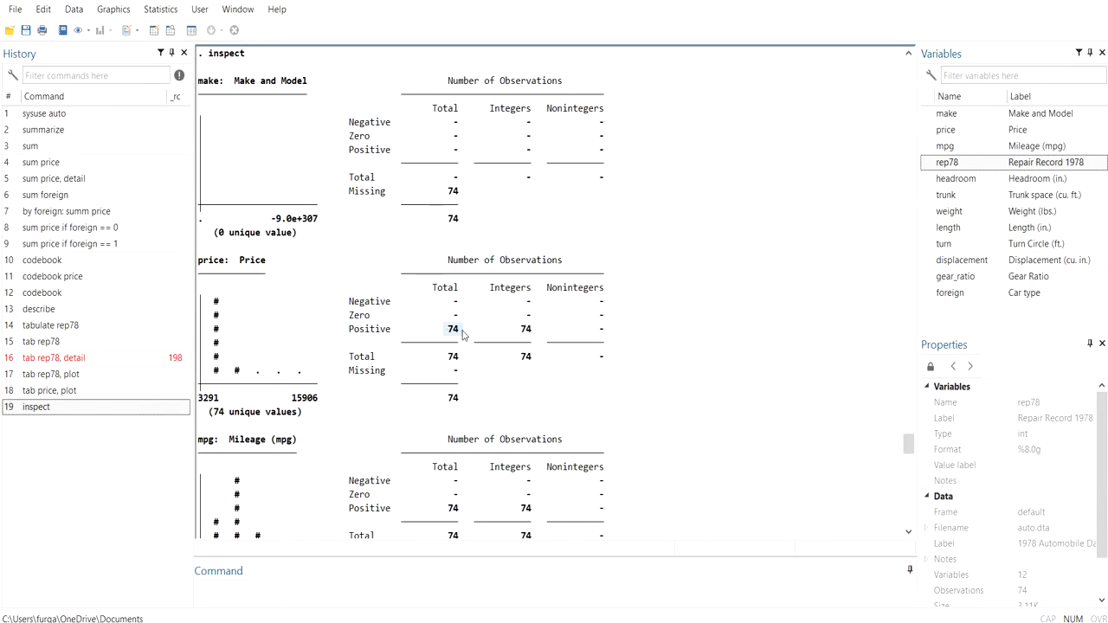
left_click_drag(538, 333, 508, 331)
Review the inspect output for the remaining variables and examine the small histogram of length with its value range
scroll(508, 332, "down", 4)
scroll(507, 332, "down", 6)
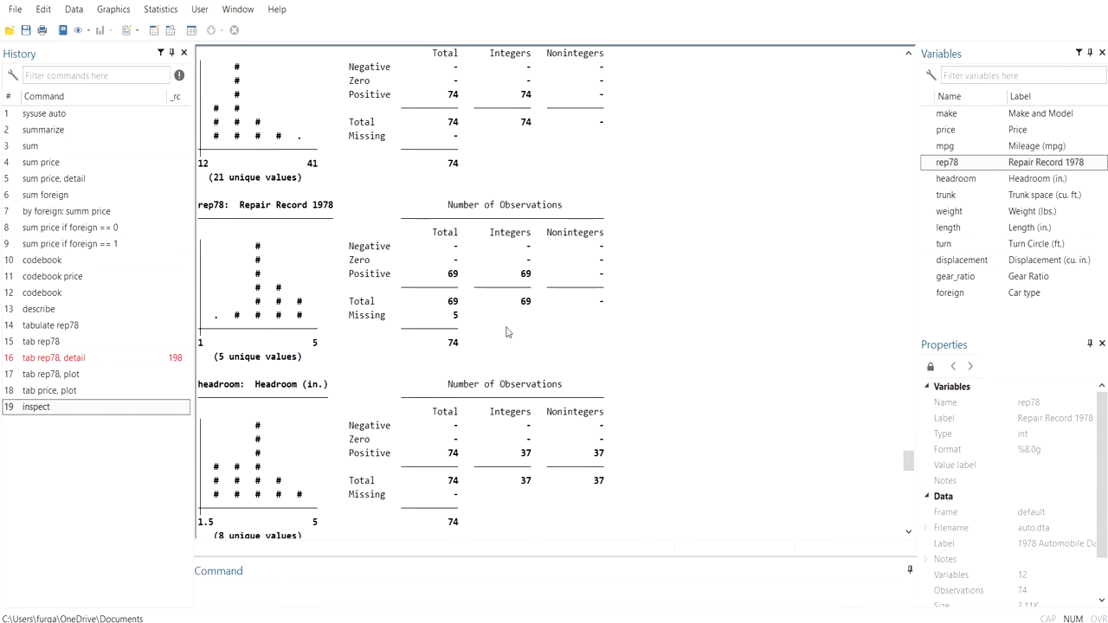
scroll(436, 292, "down", 10)
scroll(438, 290, "down", 20)
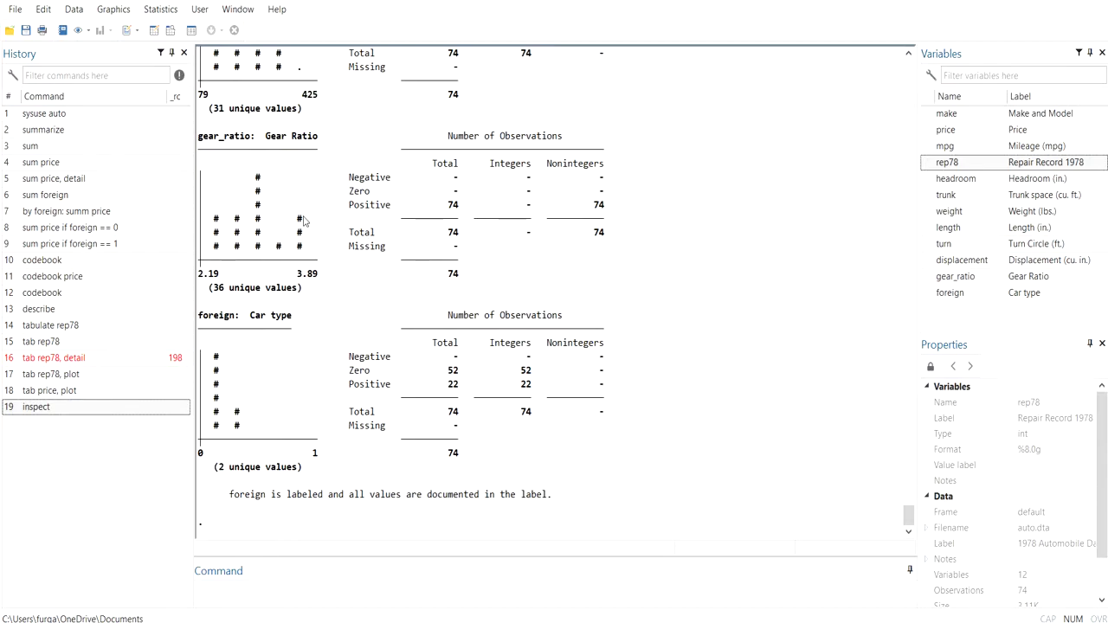
scroll(298, 225, "up", 11)
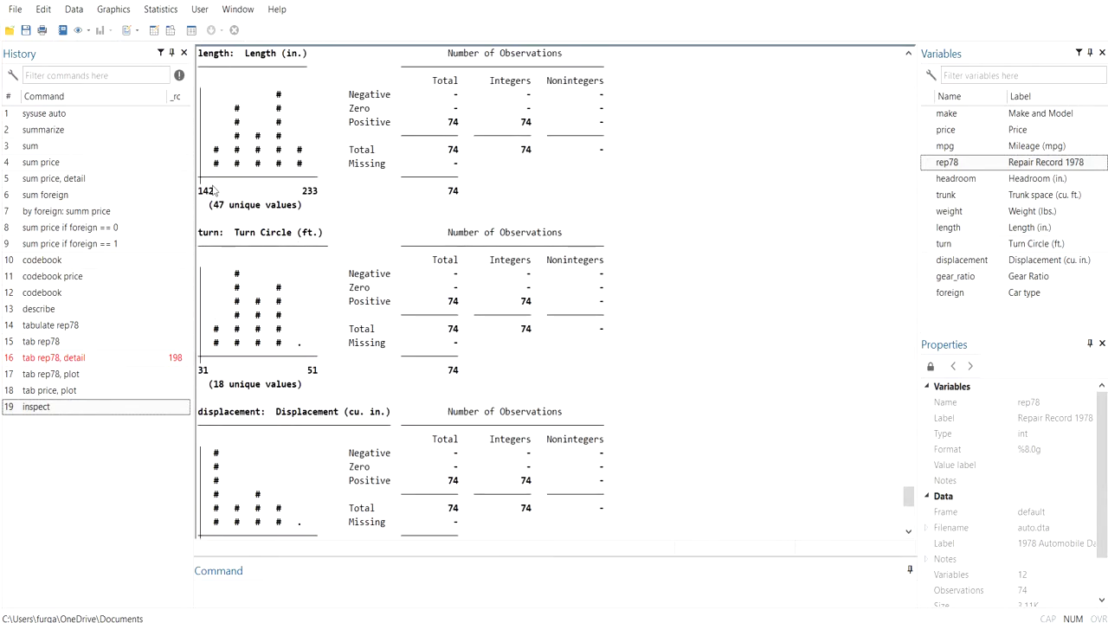
triple_click(210, 154)
left_click_drag(208, 75, 206, 52)
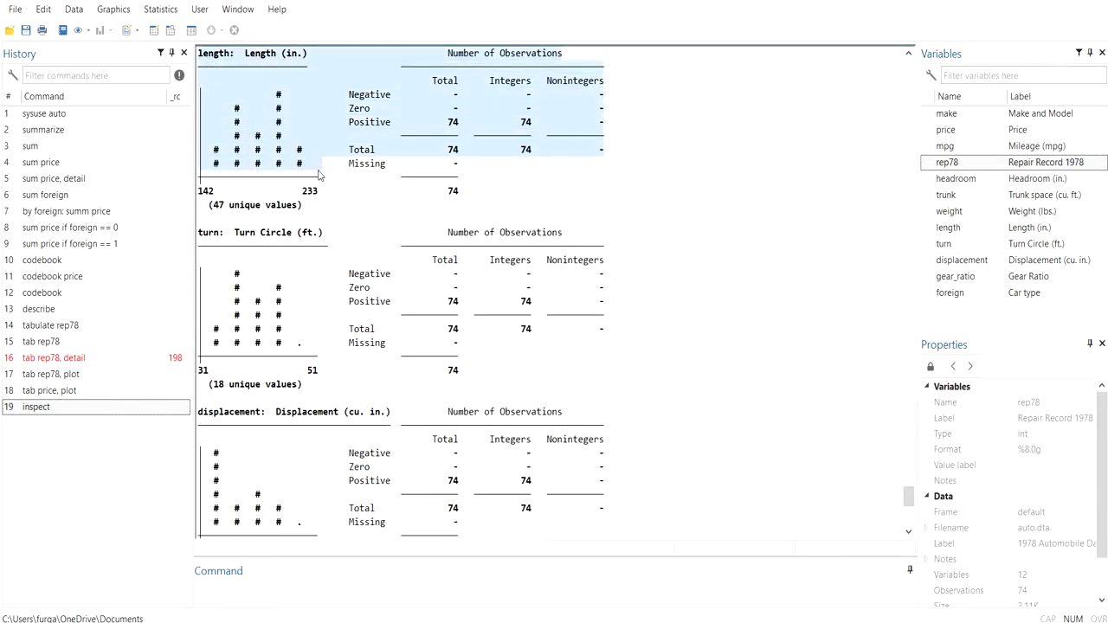
left_click(222, 109)
left_click_drag(209, 93, 310, 172)
left_click(223, 171)
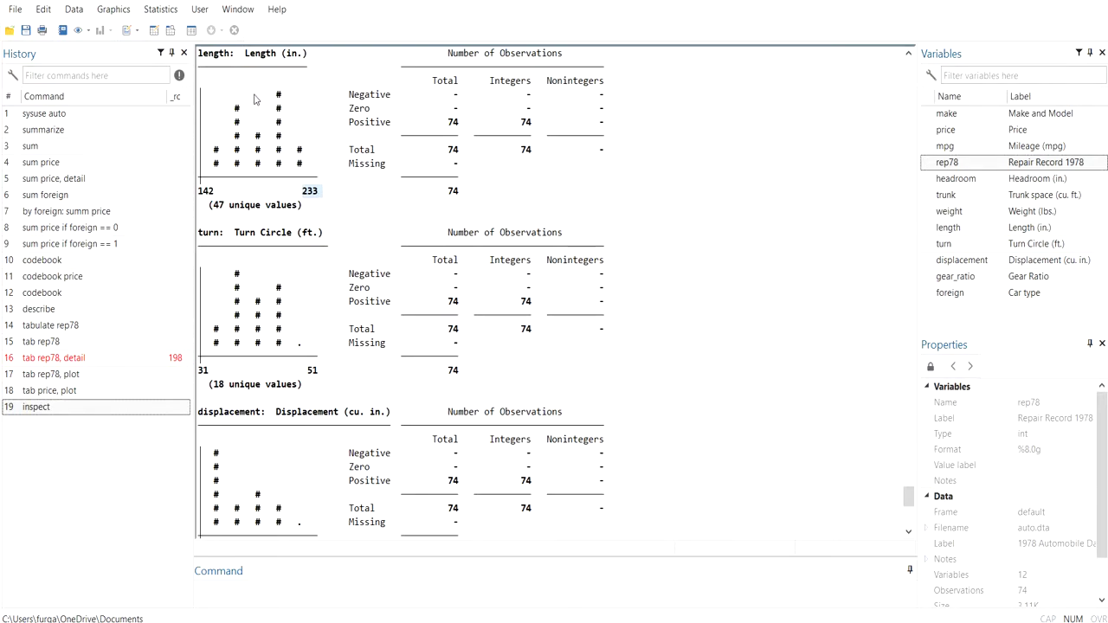
left_click_drag(281, 97, 281, 162)
left_click(282, 172)
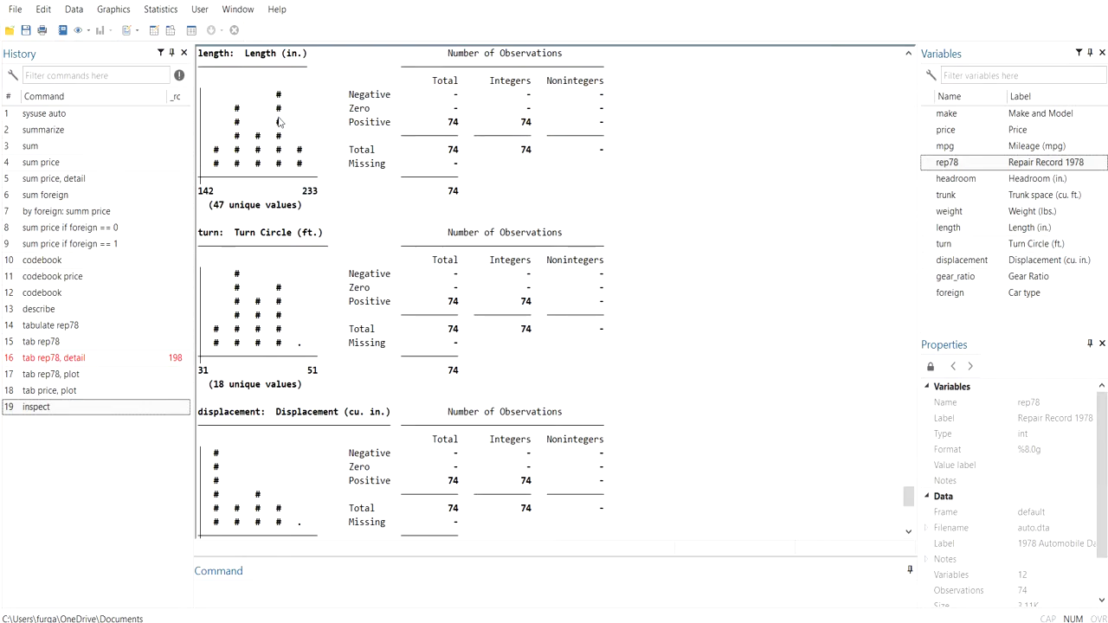
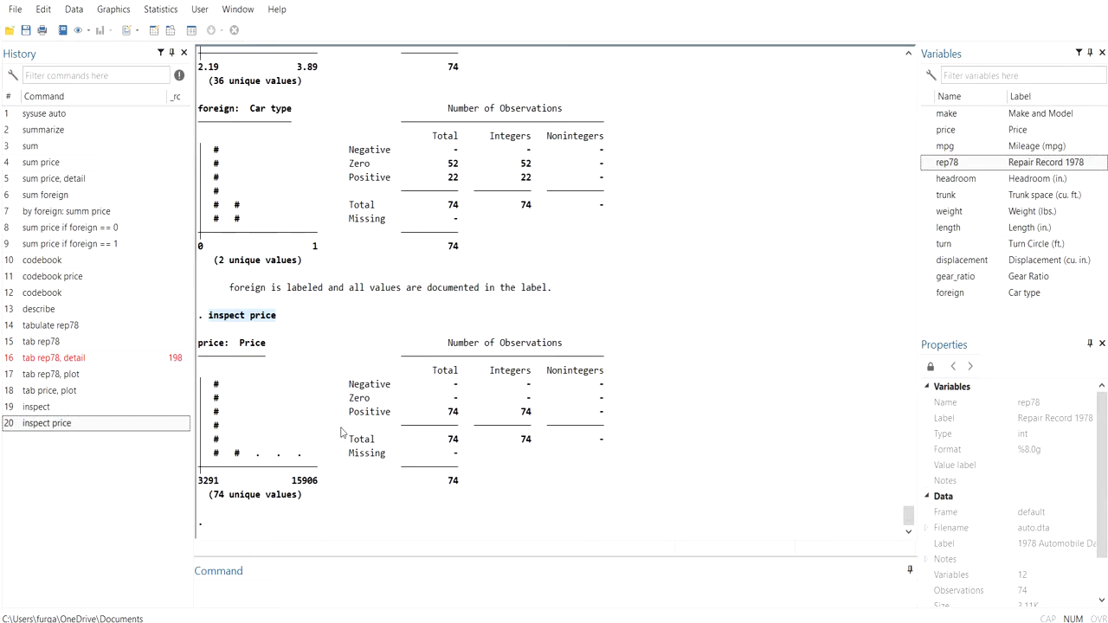
Run list price and look through the listed price observations
key("ctrl+1")
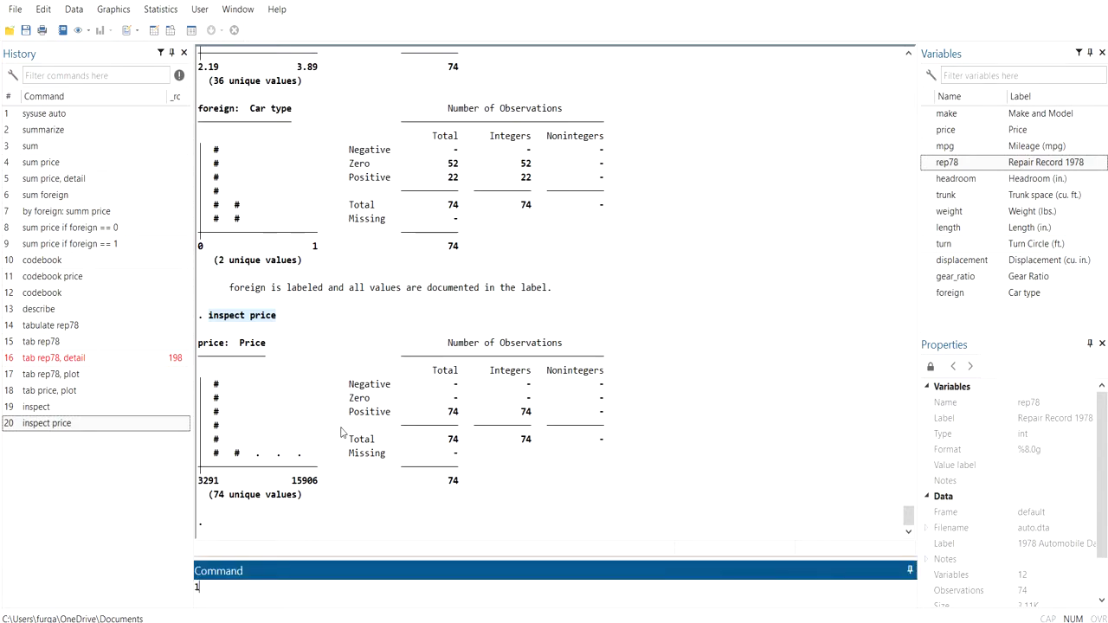
type("list price")
key("Return")
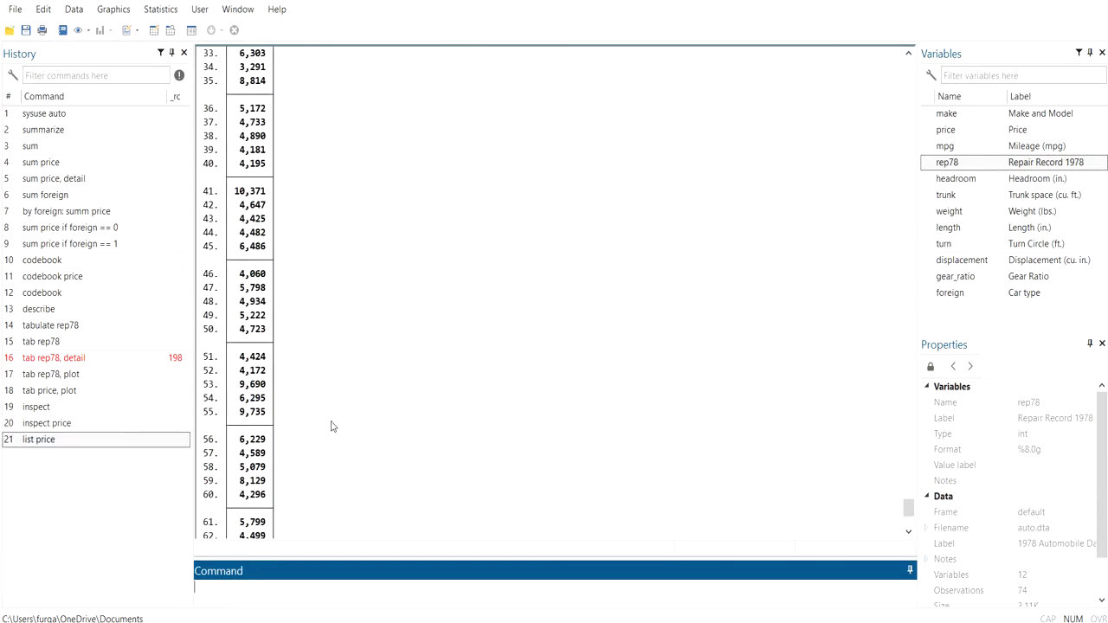
scroll(331, 426, "up", 12)
scroll(264, 329, "down", 12)
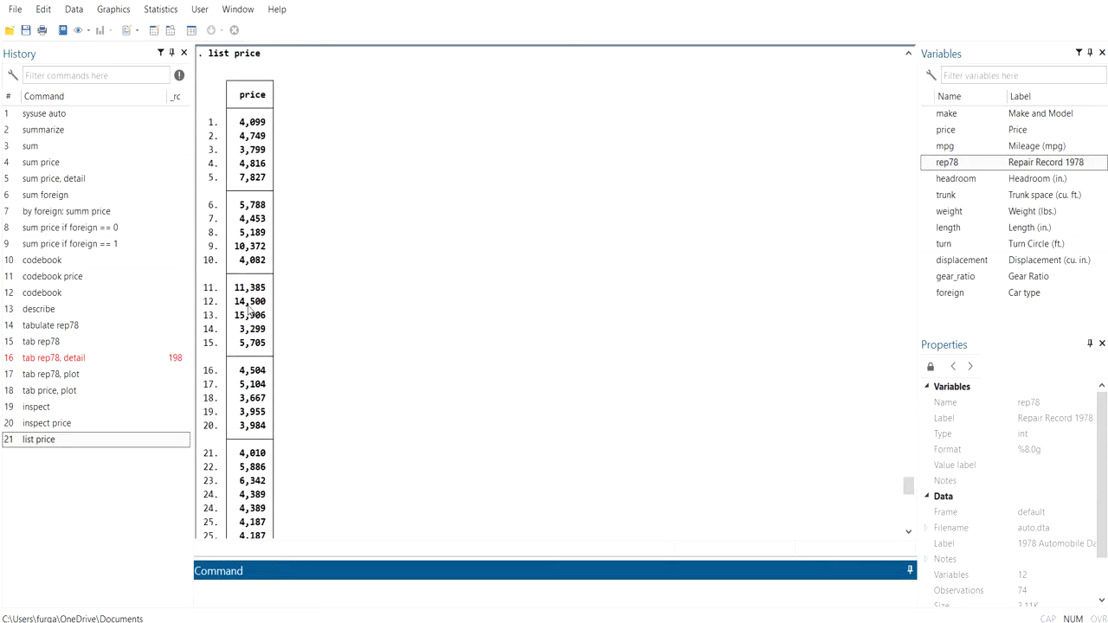
scroll(264, 329, "down", 12)
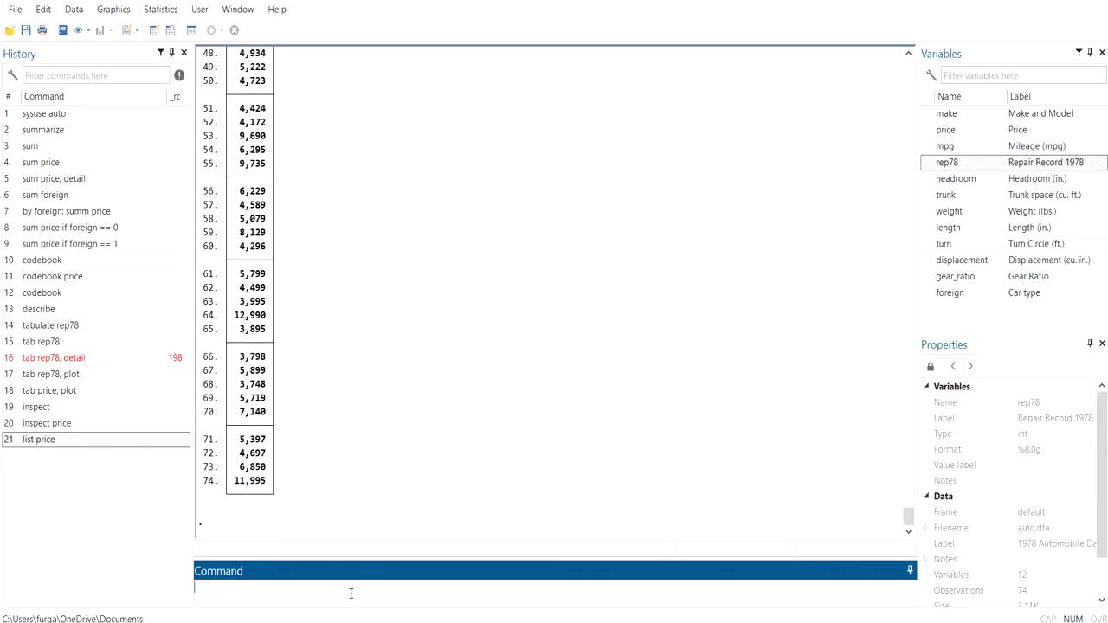
List only the first ten price observations with list price in 1/10 and review the table
type("list price")
key("BackSpace")
type("e in 1/10")
key("Return")
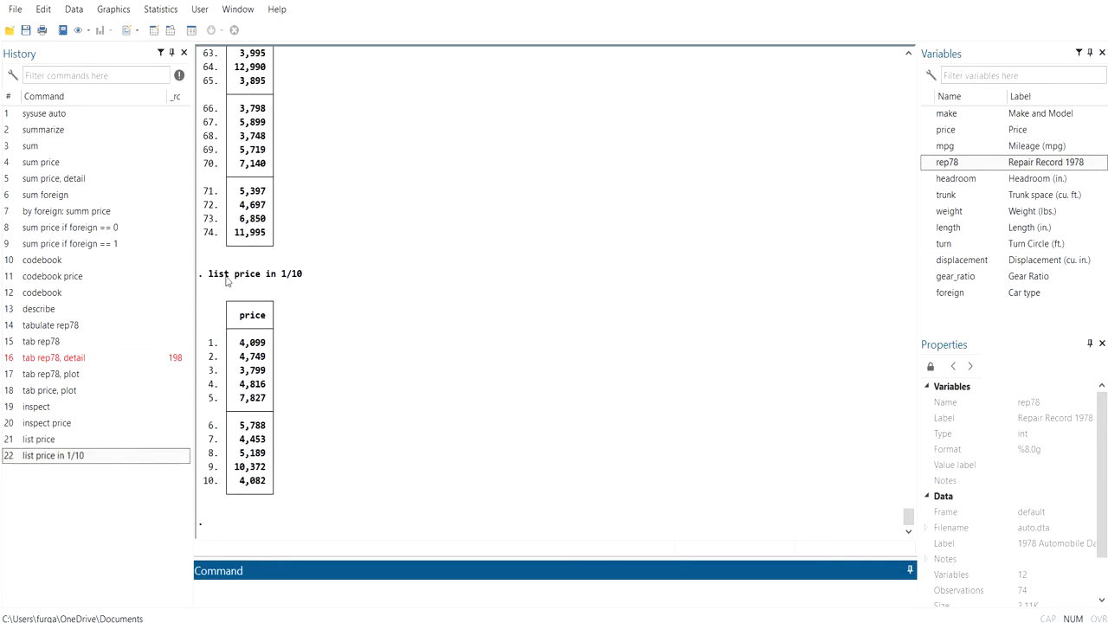
left_click_drag(218, 312, 270, 463)
List two variables together with list price mpg and look through both columns
left_click(277, 590)
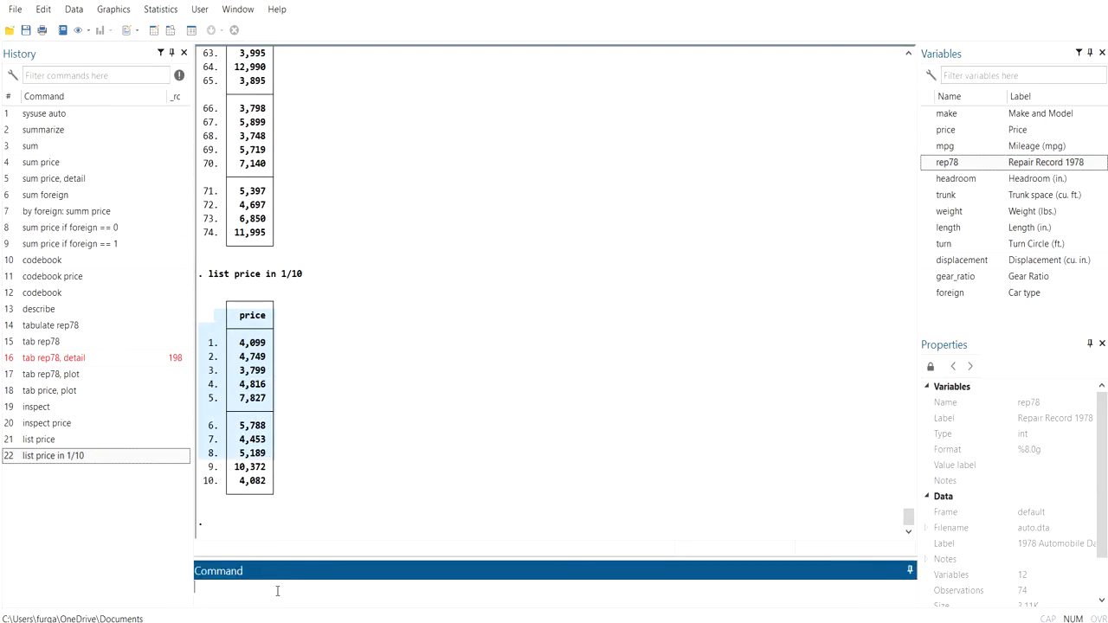
type("list price mpg")
key("Return")
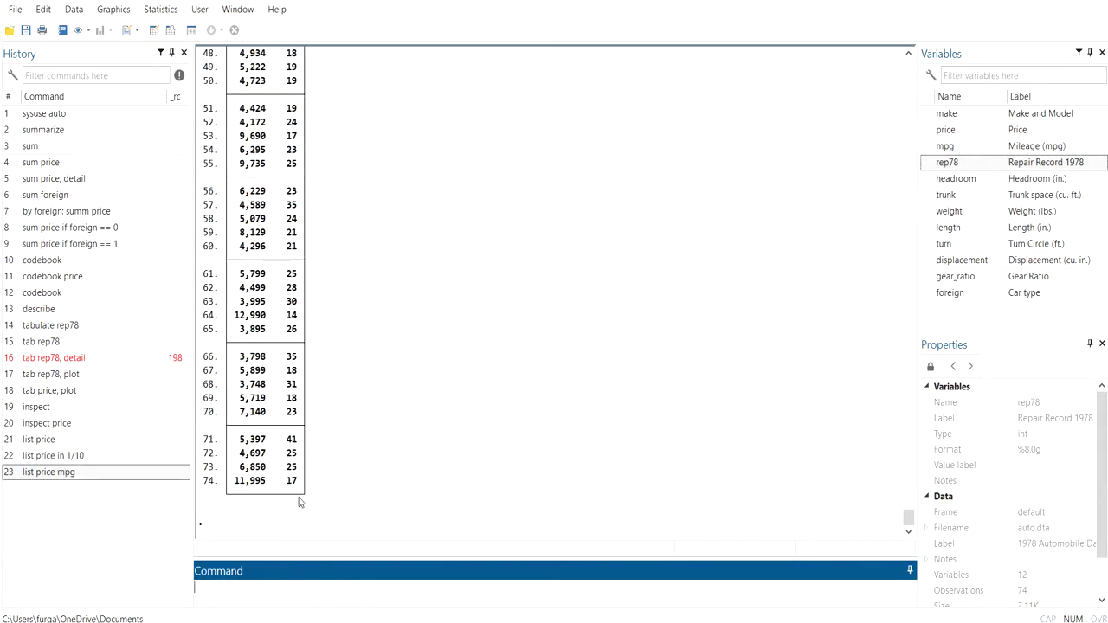
scroll(290, 509, "up", 10)
scroll(297, 443, "up", 9)
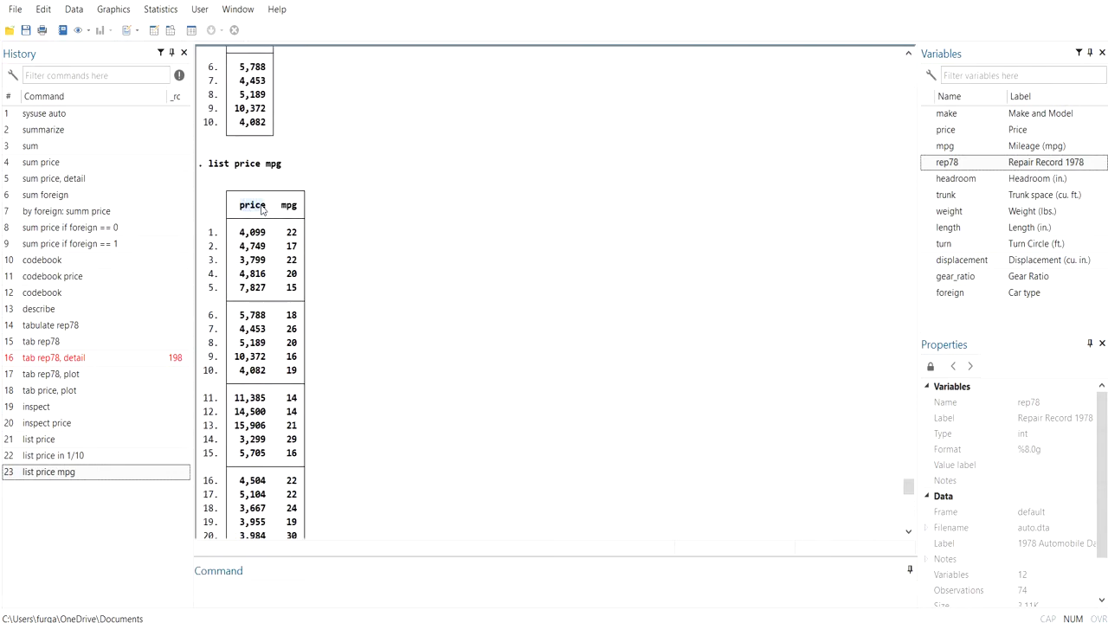
left_click_drag(279, 206, 299, 215)
scroll(298, 216, "down", 20)
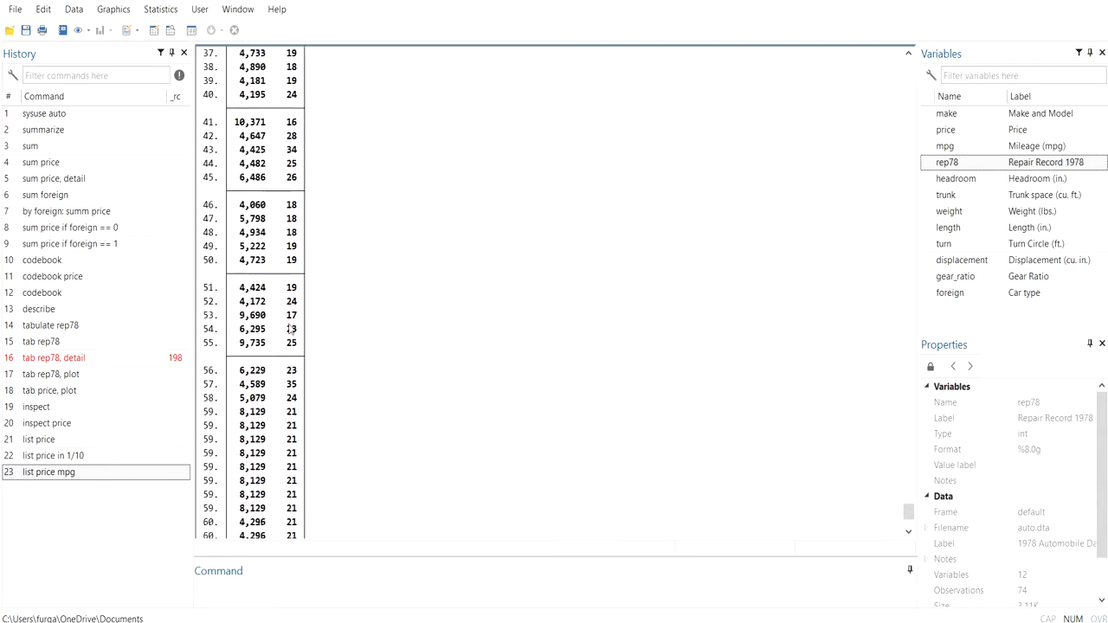
Recall list price mpg, add in 1/10 and run it to list only the first ten observations
left_click(54, 476)
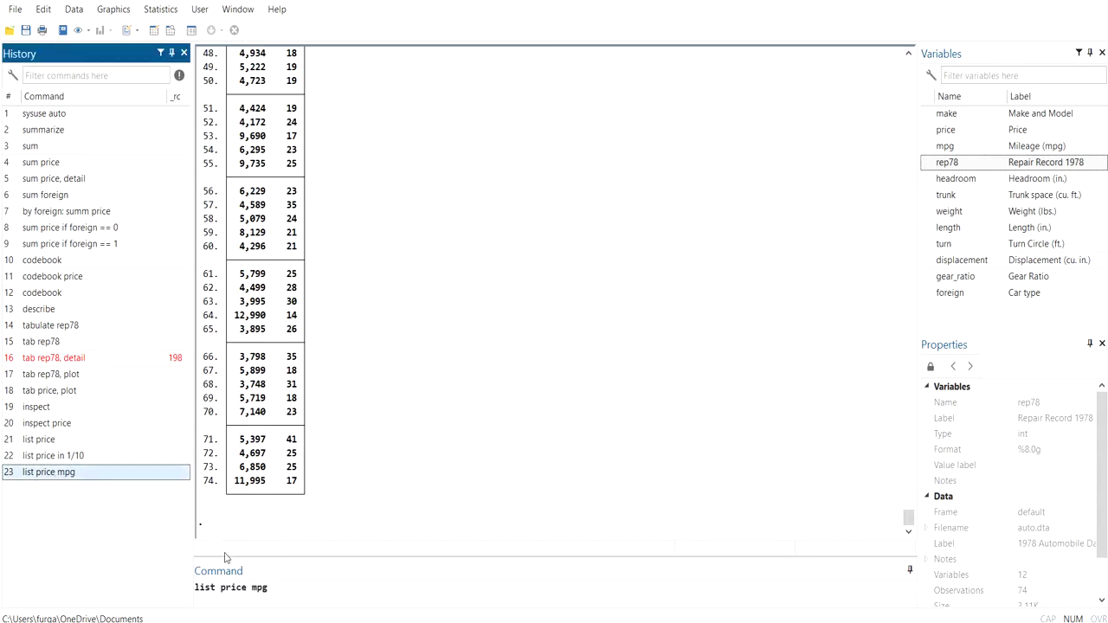
left_click(278, 589)
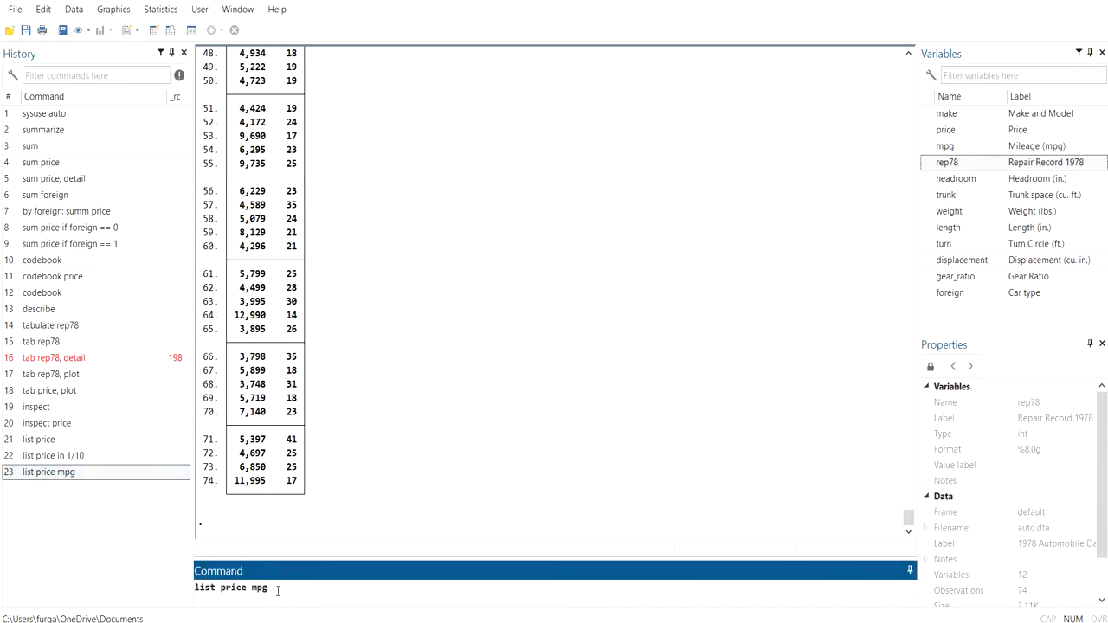
type("in 1/10")
key("Return")
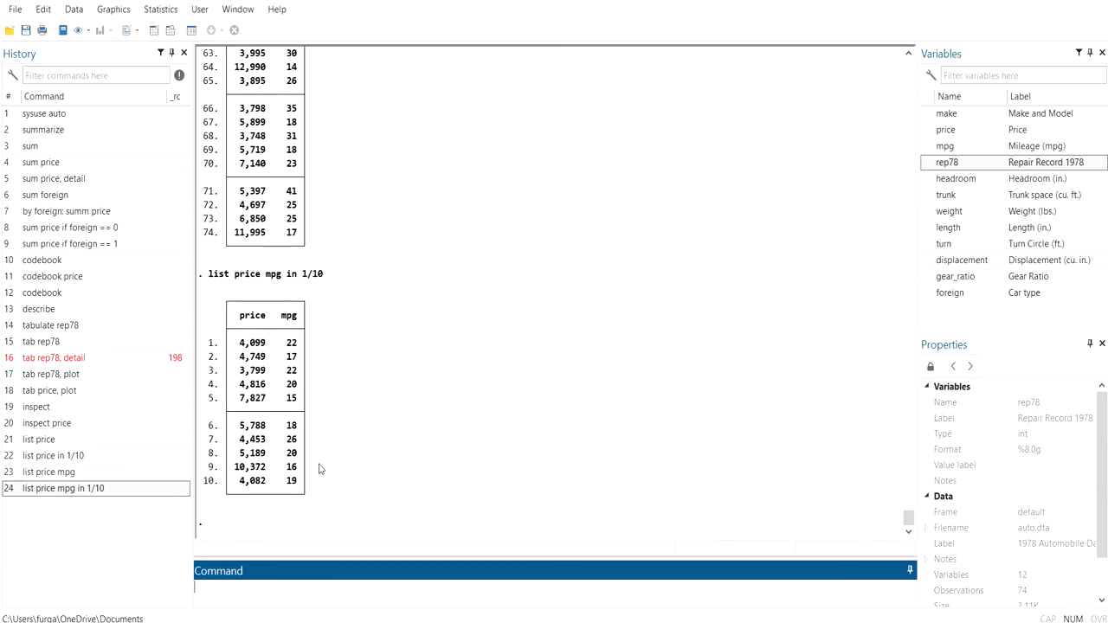
Recall the last list command, change its range to 51/60 and run list price mpg in 51/60
left_click(122, 487)
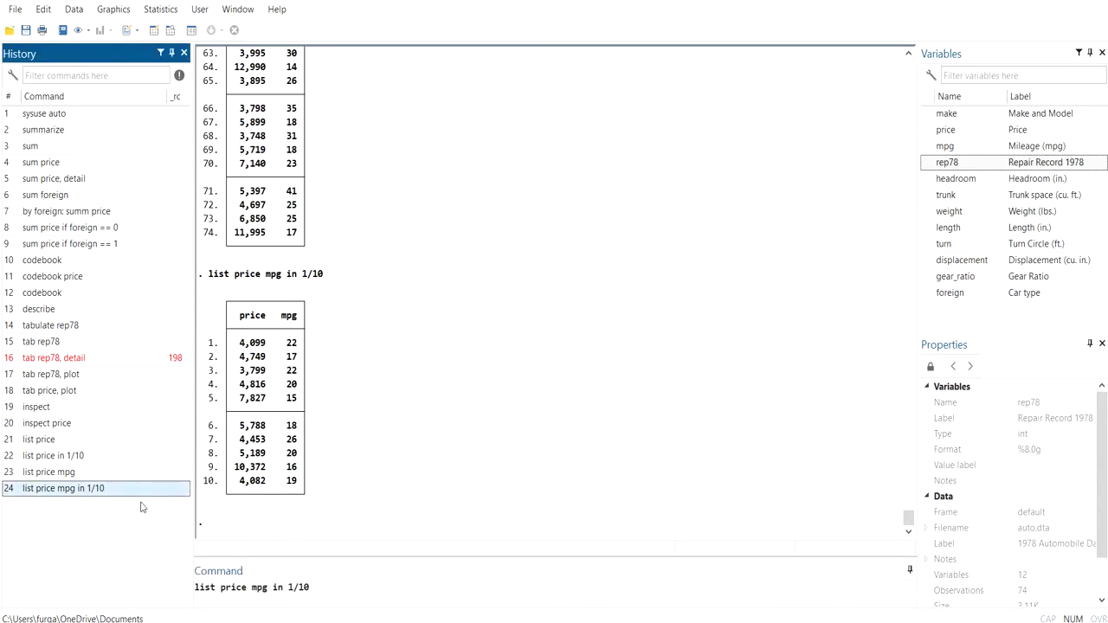
left_click(286, 586)
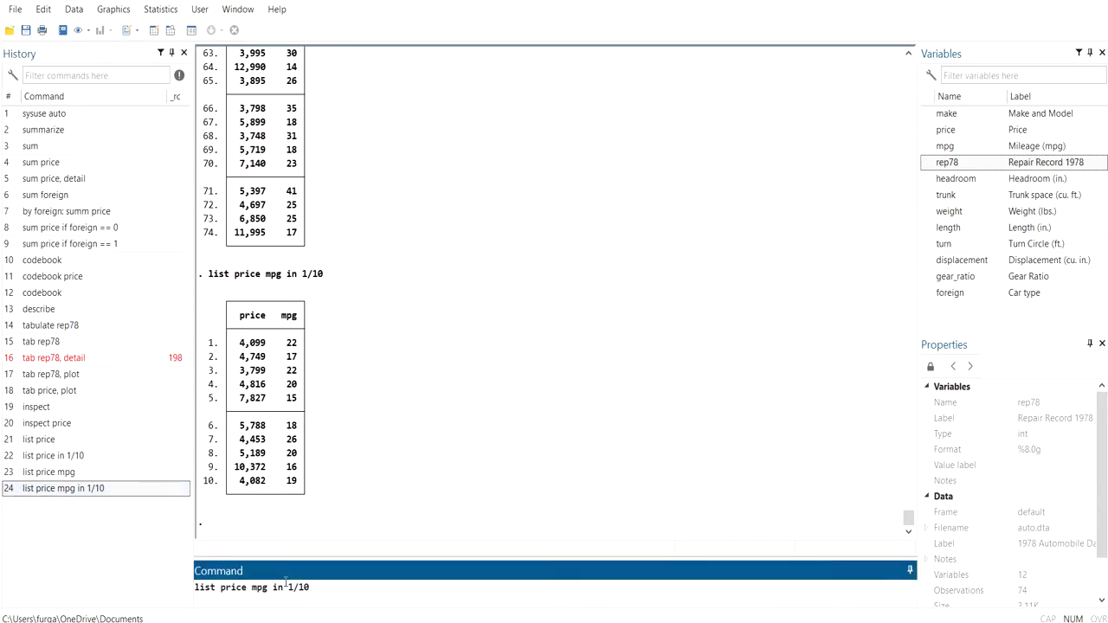
type("5")
key("Right")
key("Right")
key("Right")
key("BackSpace")
type("6")
key("Return")
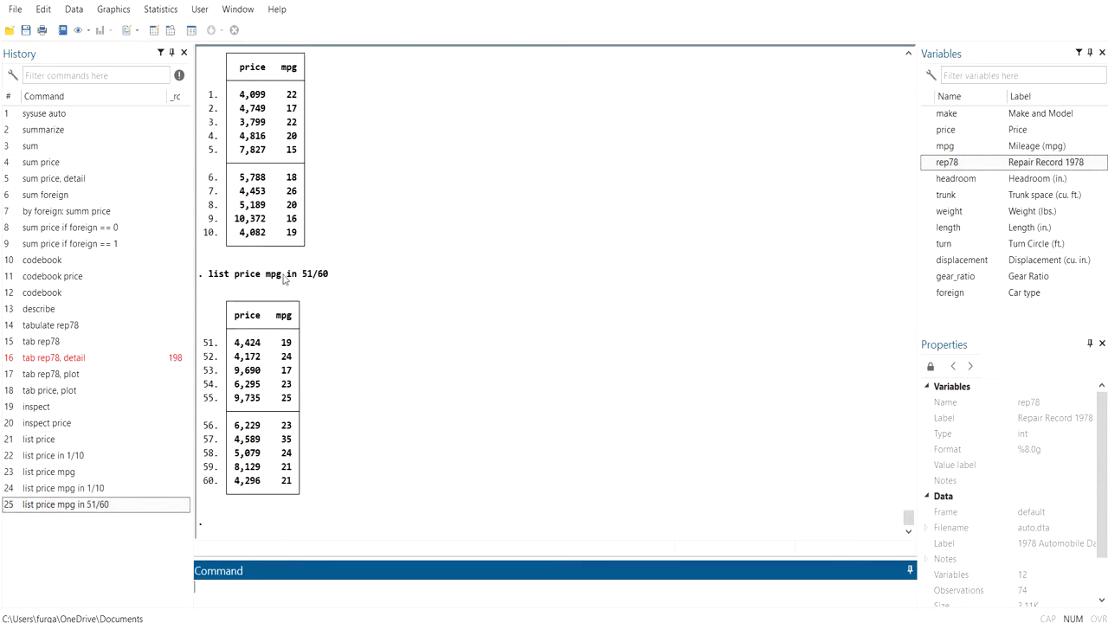
left_click_drag(301, 275, 330, 277)
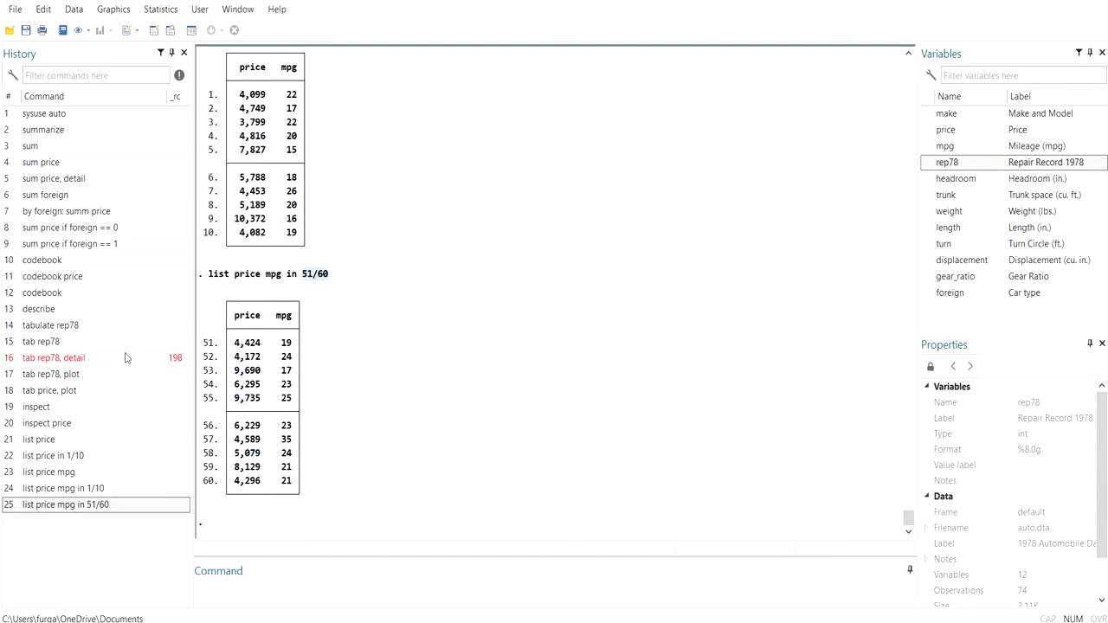
Draw a histogram of price with the command histogram price
left_click(284, 591)
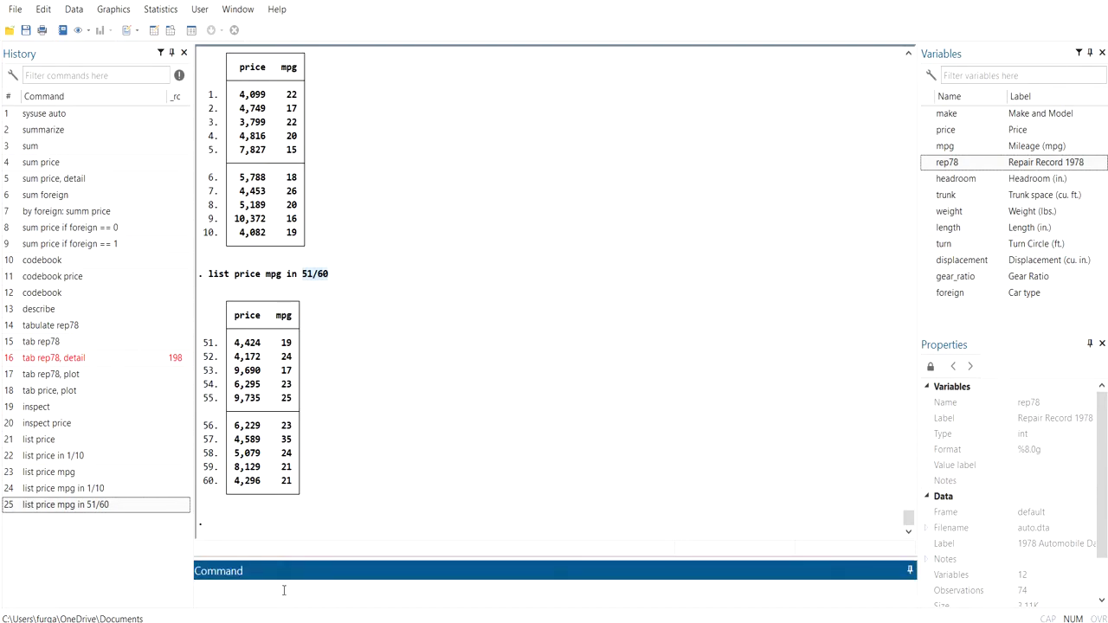
type("histogram price")
key("Return")
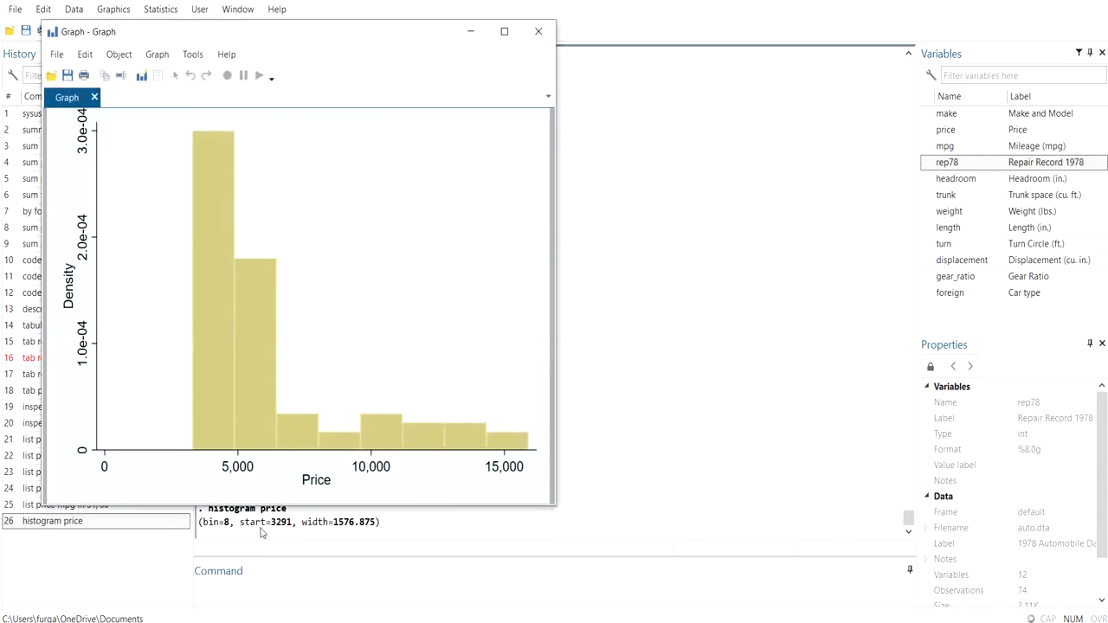